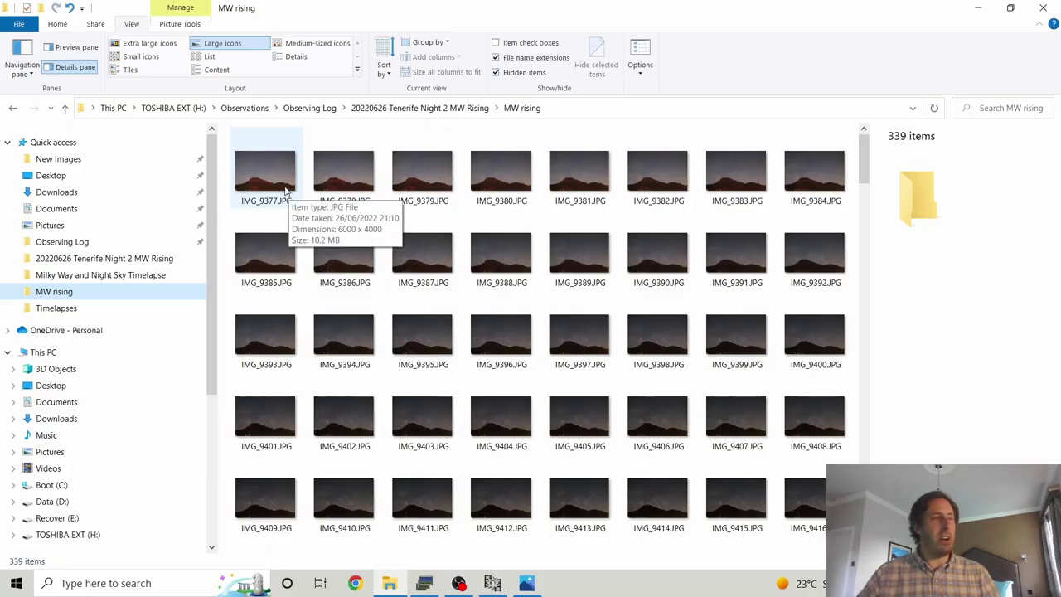
- Check IMG_9377.JPG's camera details in the details pane, then open it in Photos
left_click(284, 189)
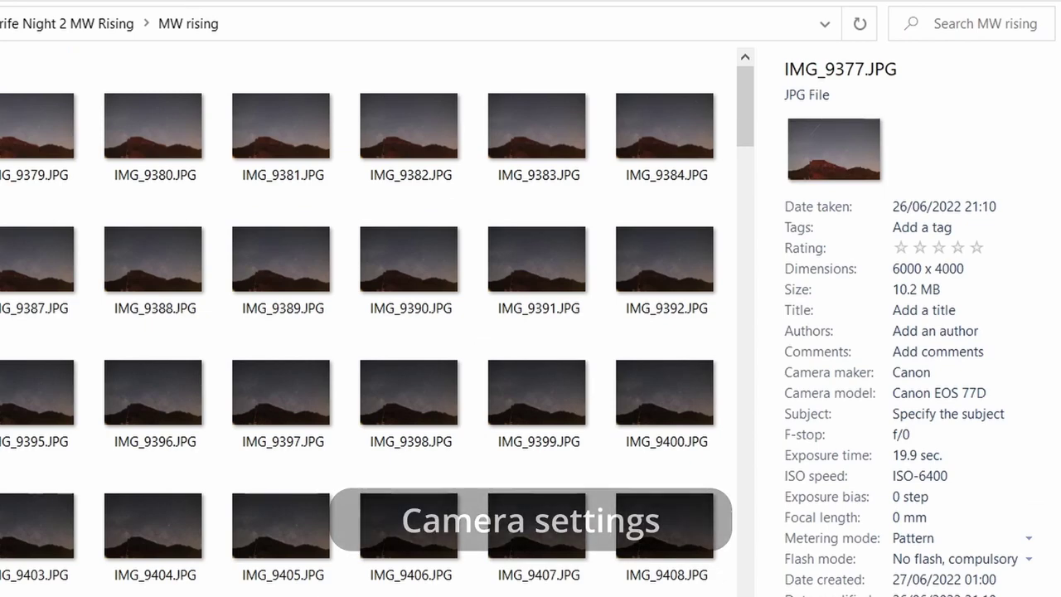
double_click(339, 194)
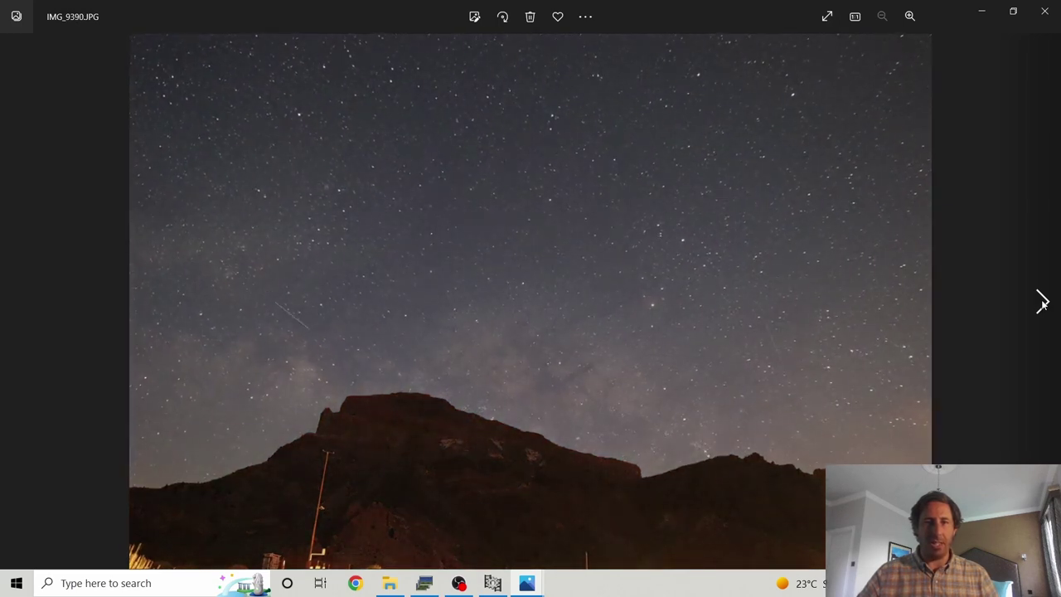
- Advance to IMG_9400.JPG and zoom in and out to inspect the individual stars
left_click(1042, 302)
left_click(1042, 302)
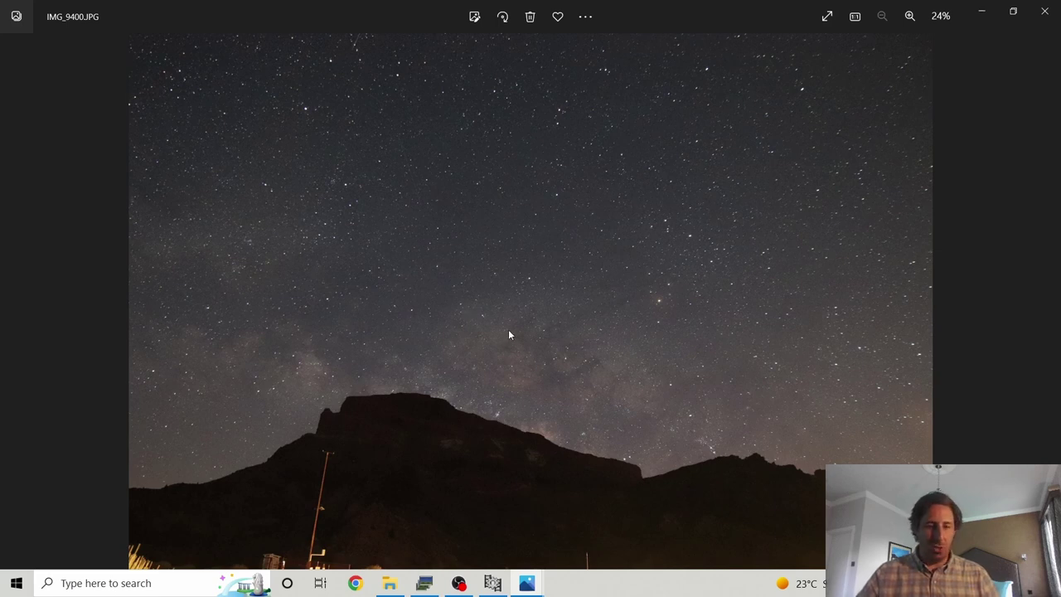
scroll(515, 311, "up", 4)
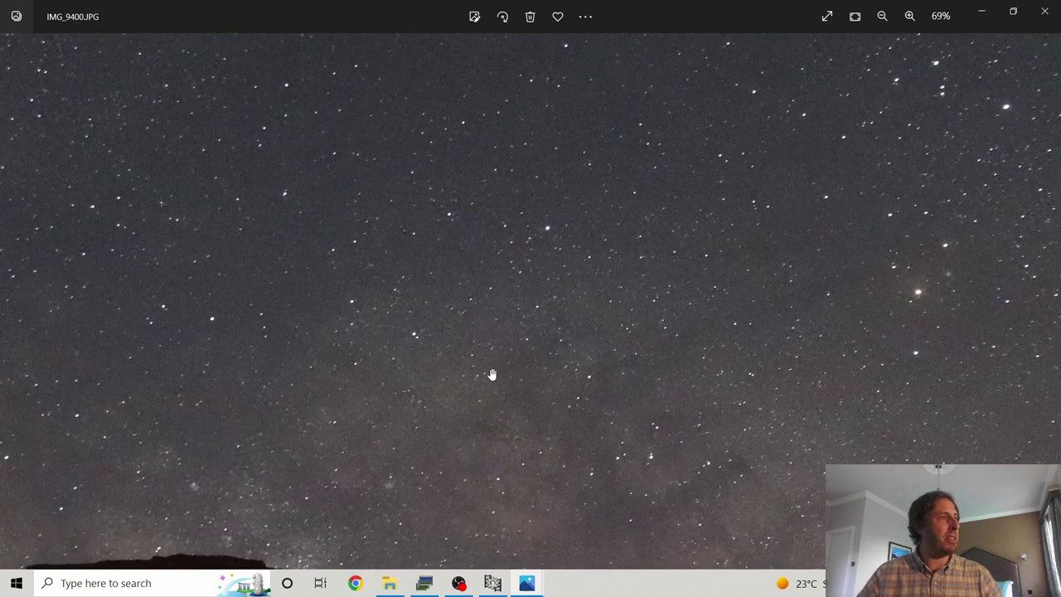
scroll(491, 374, "up", 2)
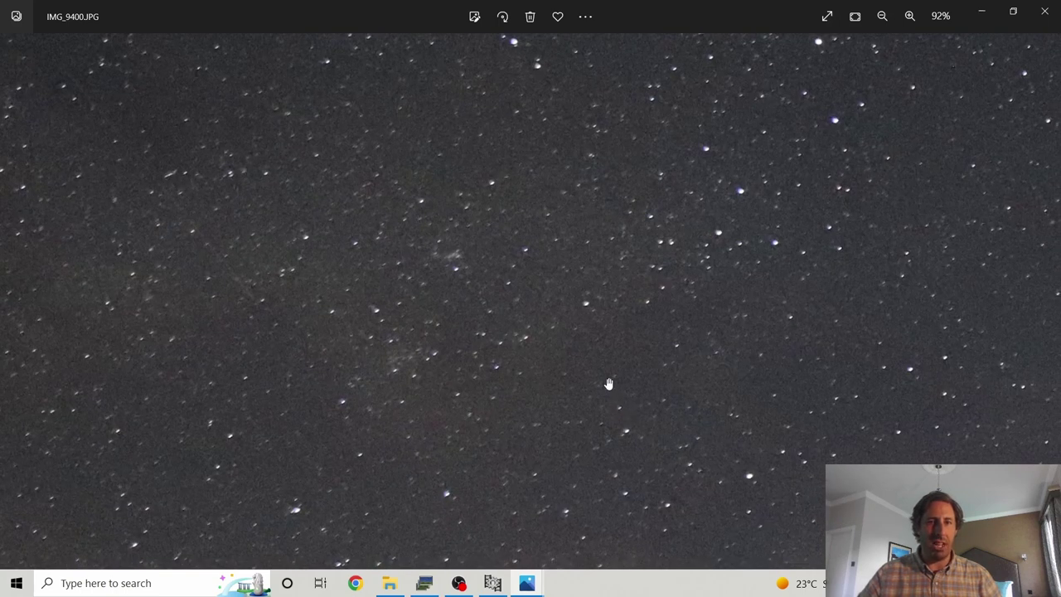
scroll(608, 384, "down", 4)
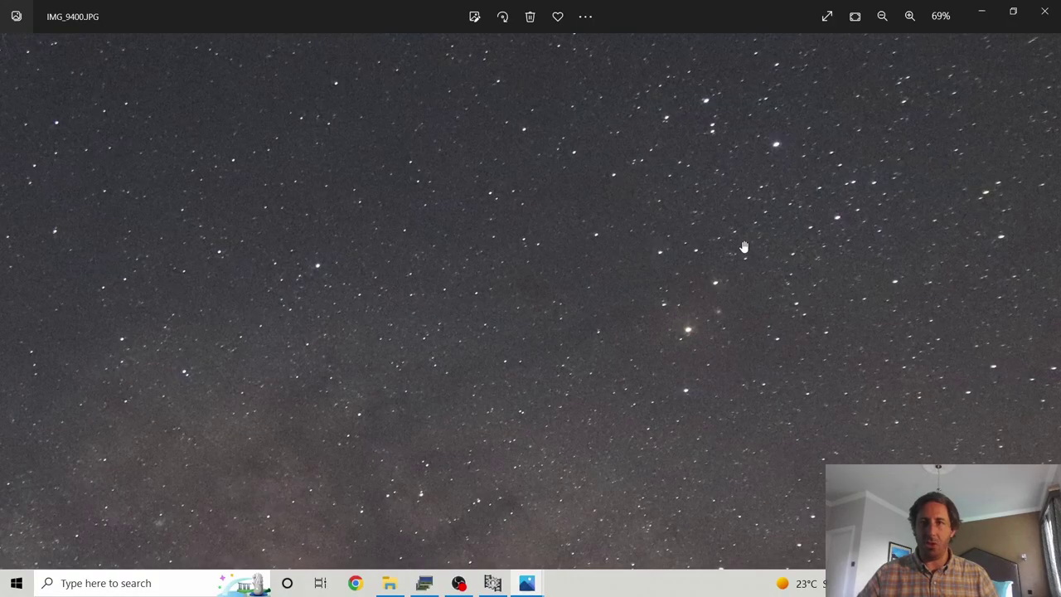
scroll(694, 231, "down", 5)
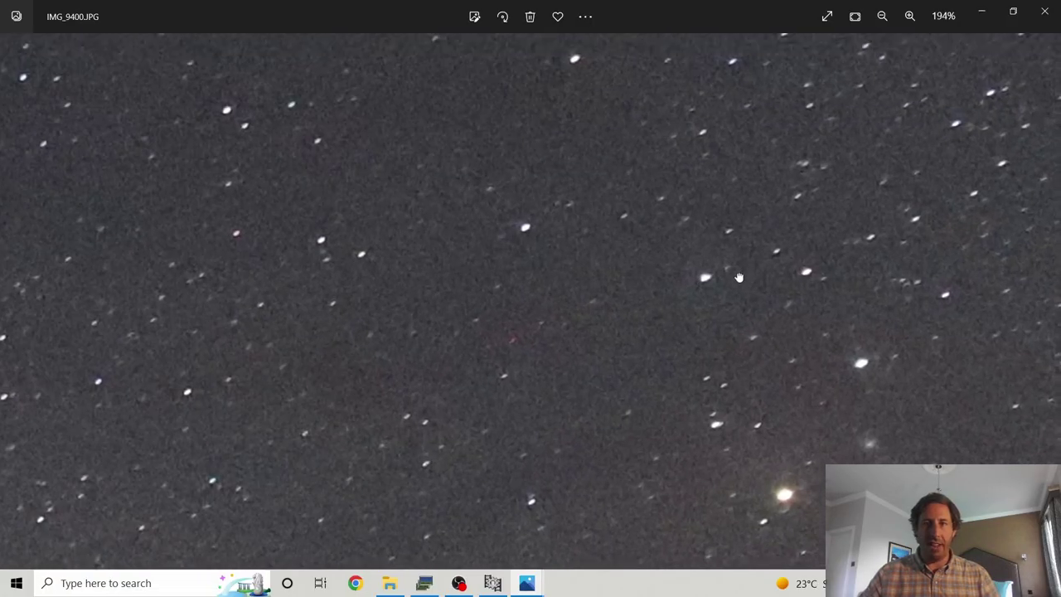
scroll(367, 272, "down", 5)
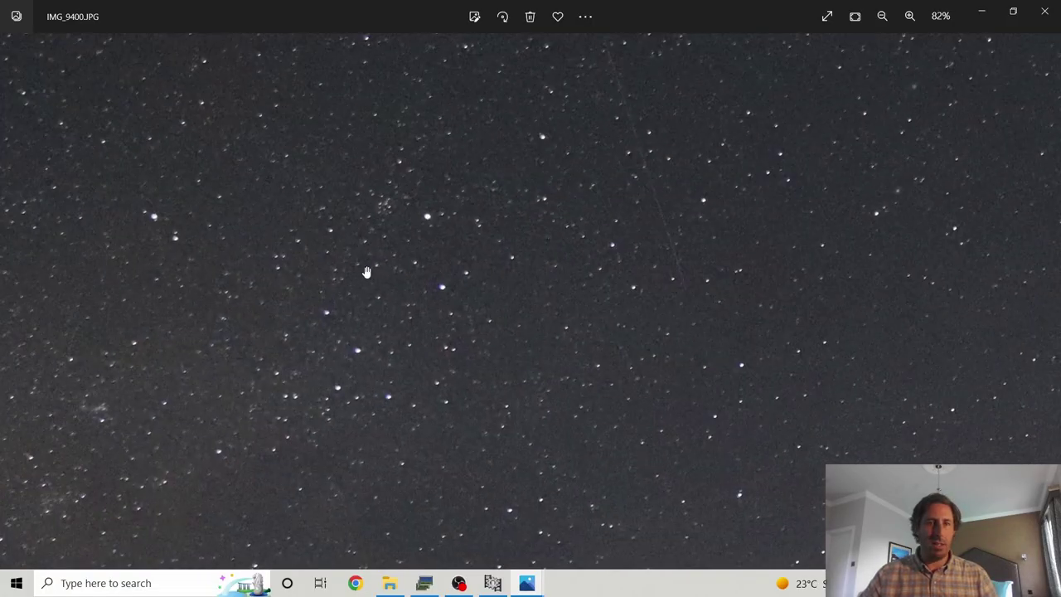
scroll(367, 272, "up", 4)
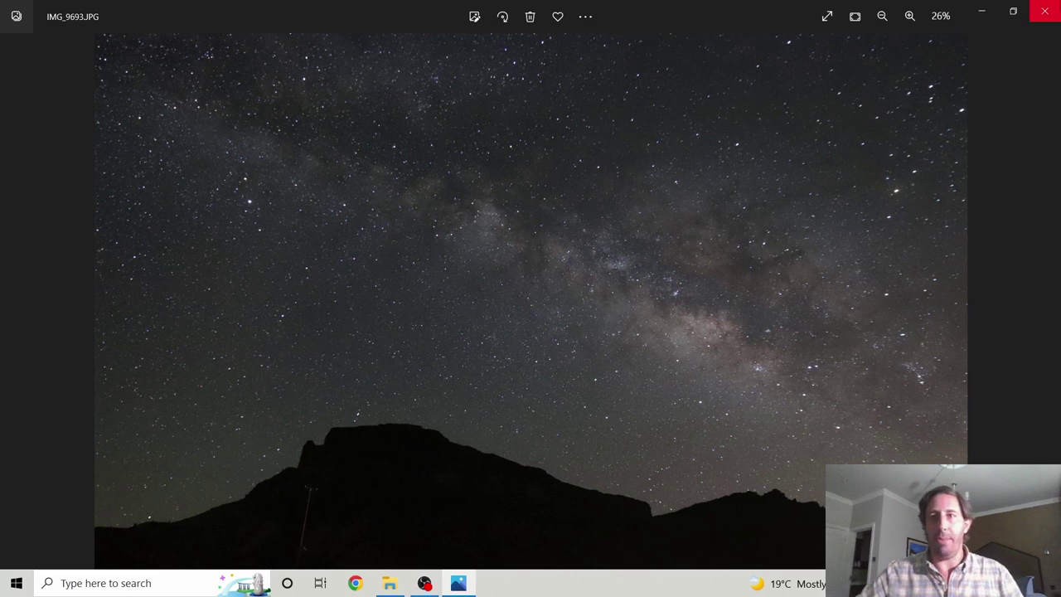
- Close the Photos viewer after reaching IMG_9693.JPG
left_click(1044, 10)
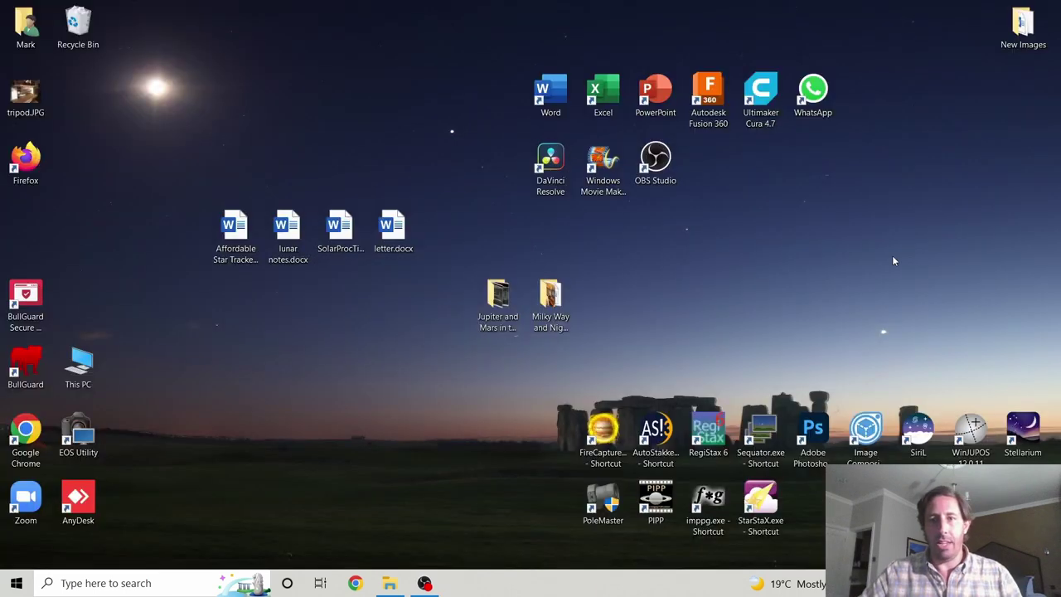
- Launch Sequator and load IMG_9699 through IMG_9715.JPG as the star images
double_click(760, 433)
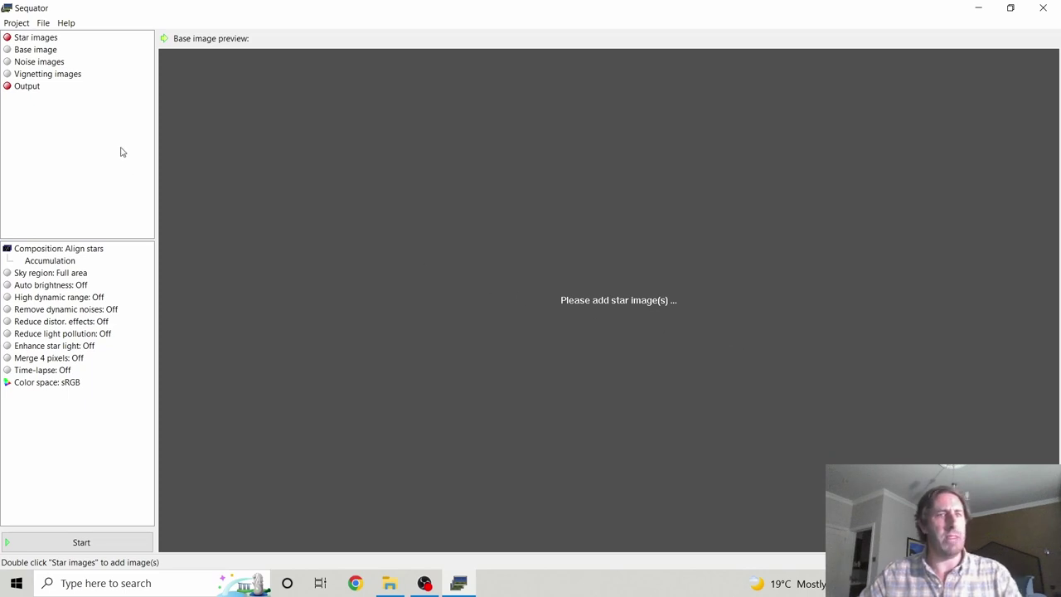
left_click(46, 38)
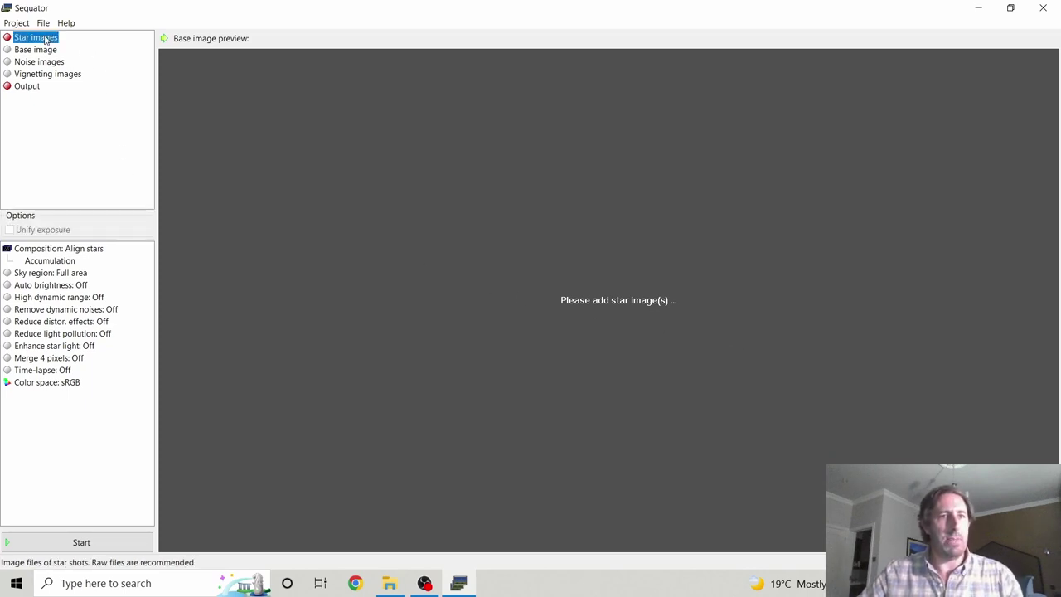
left_click(39, 39)
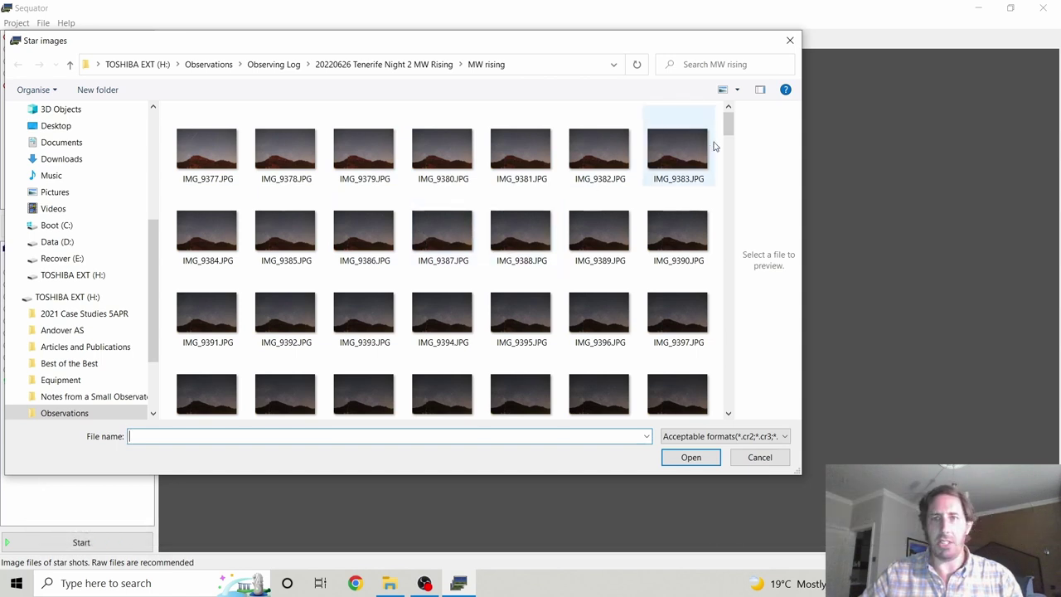
left_click_drag(729, 133, 730, 402)
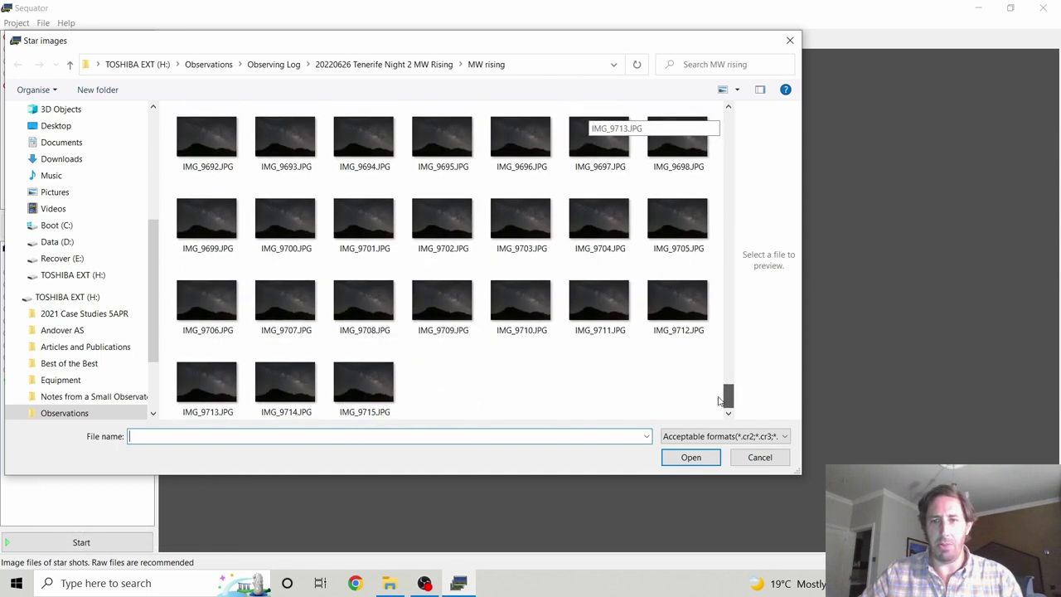
left_click(363, 391)
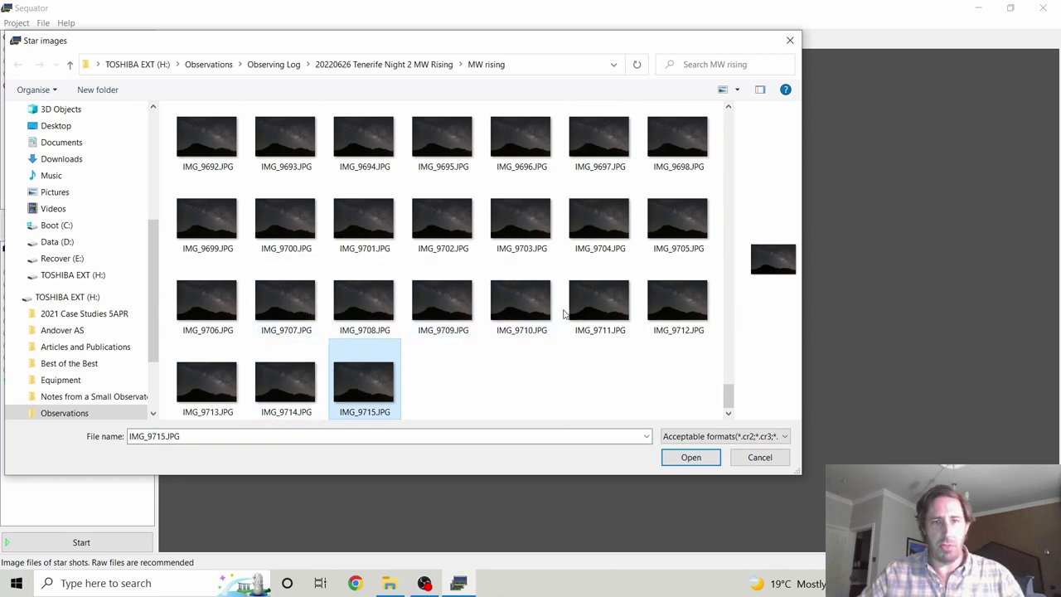
left_click(199, 232, "shift")
left_click(688, 456)
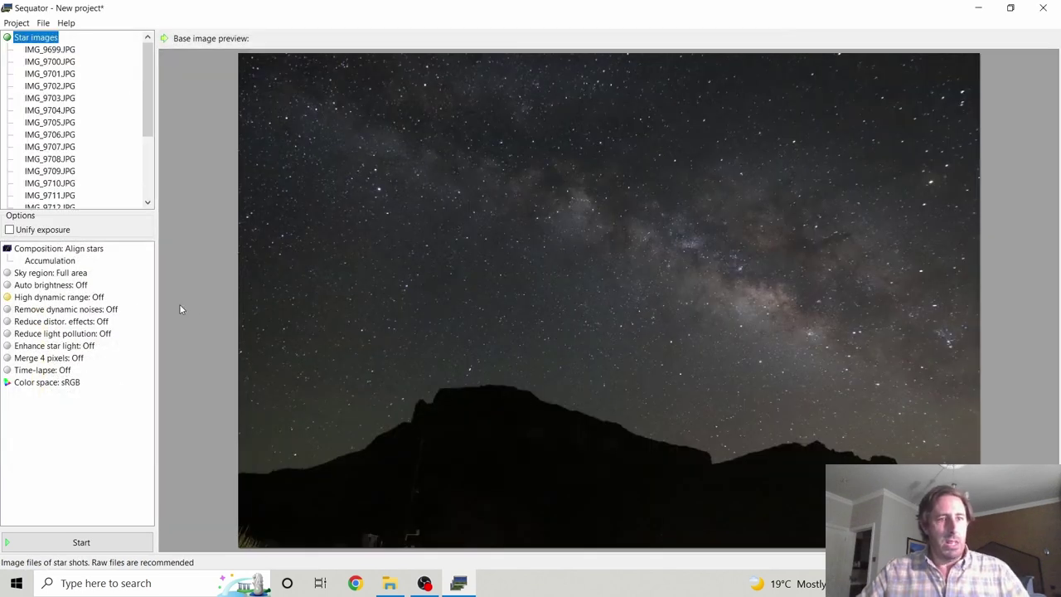
scroll(83, 156, "down", 3)
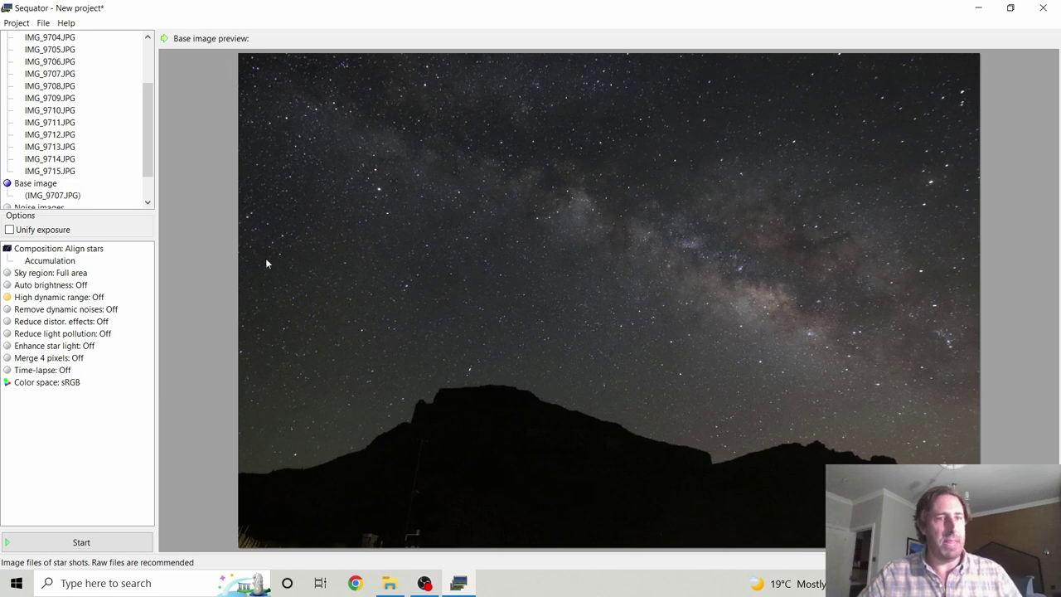
scroll(88, 174, "down", 1)
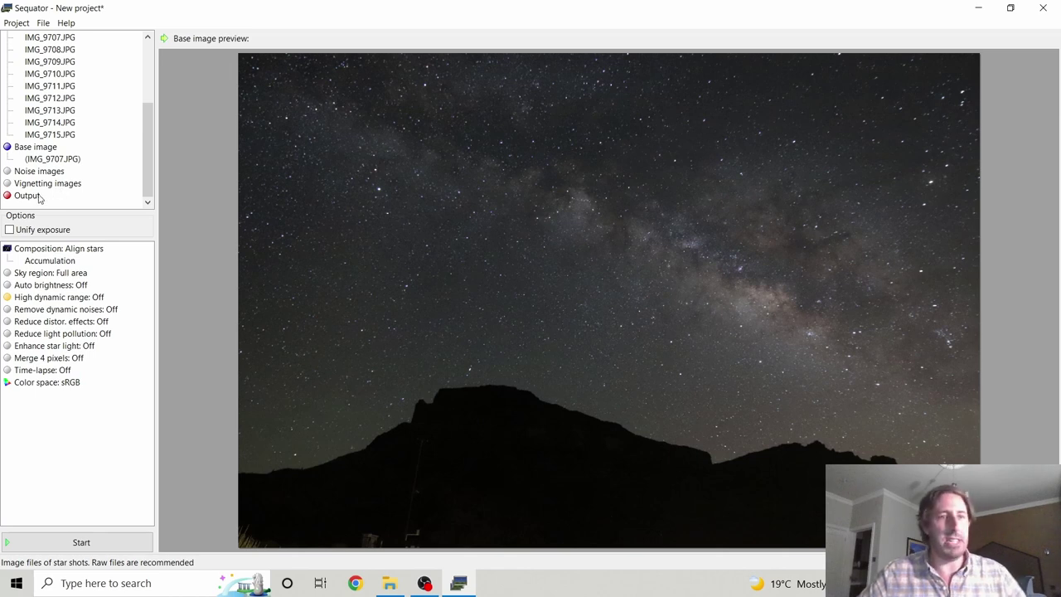
- Save the stack output as 'MW rising for youtube' in the MW rising folder
left_click(38, 197)
left_click(38, 236)
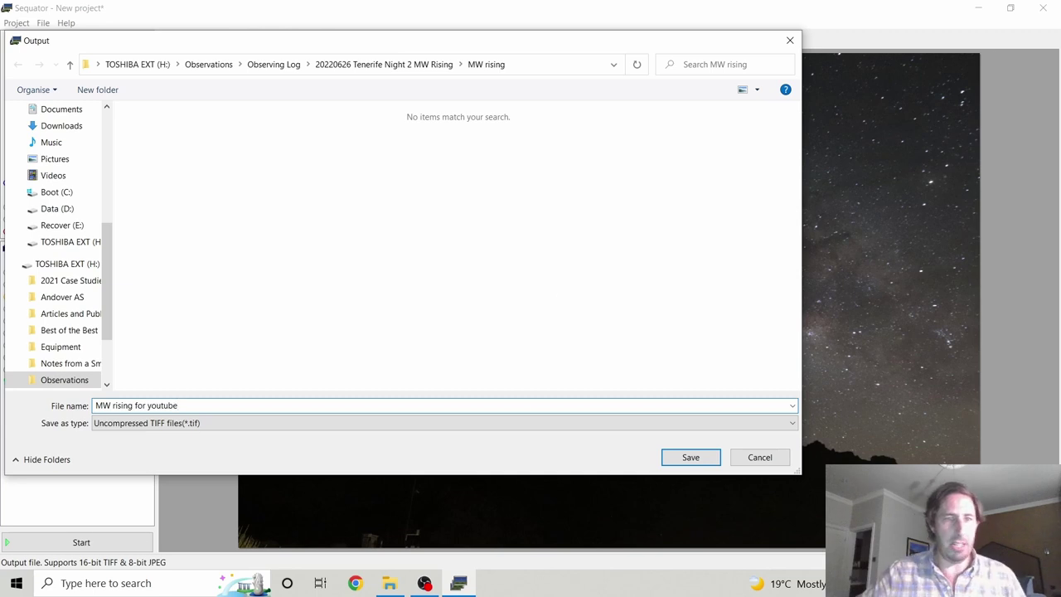
left_click(705, 457)
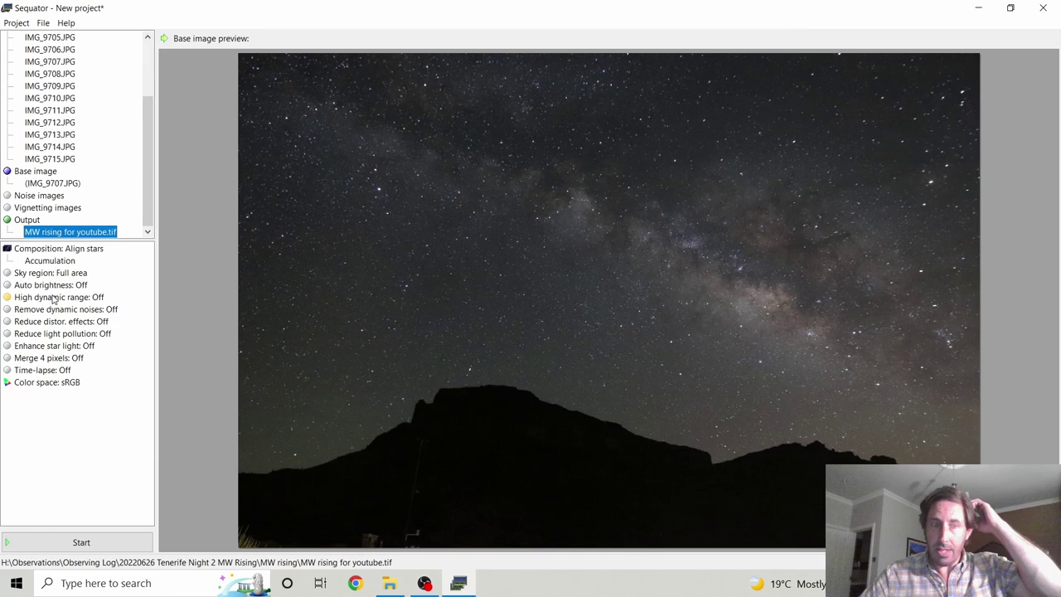
- Set composition to Align stars with Select best pixels at Strict, and open Sky region settings
left_click(65, 250)
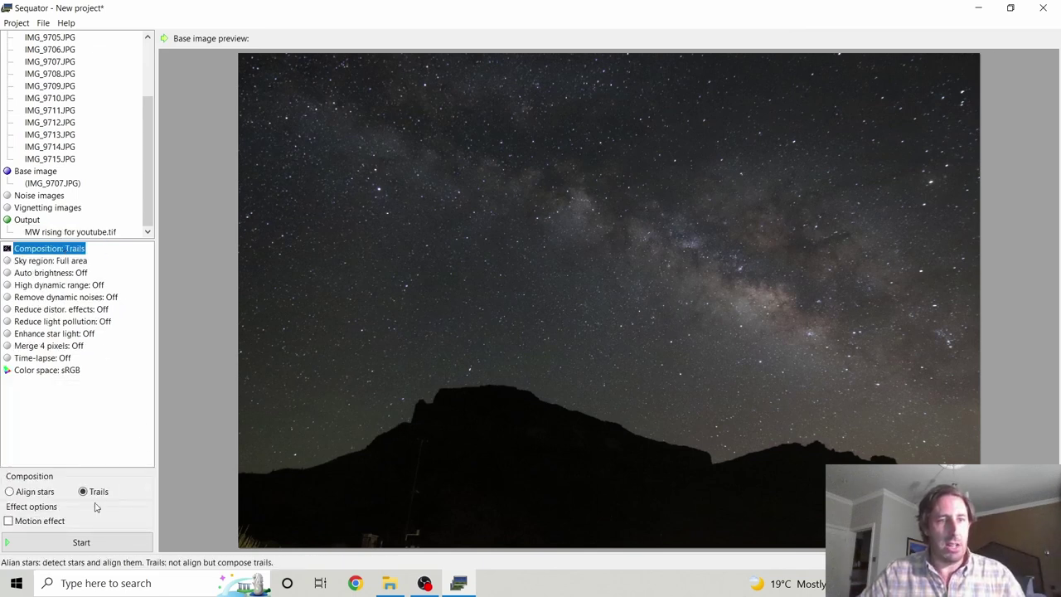
left_click(10, 492)
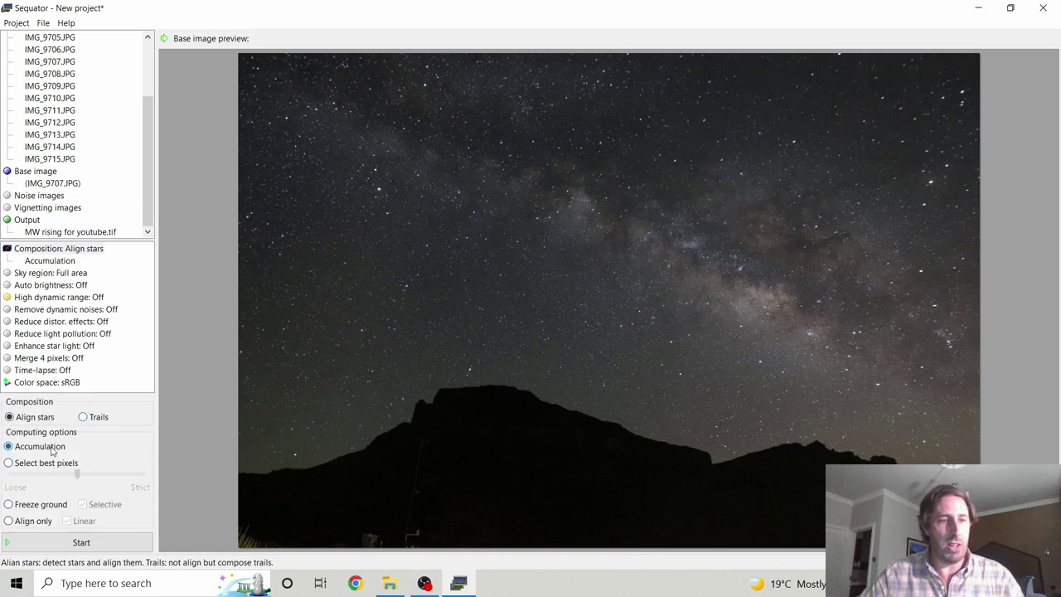
left_click(33, 464)
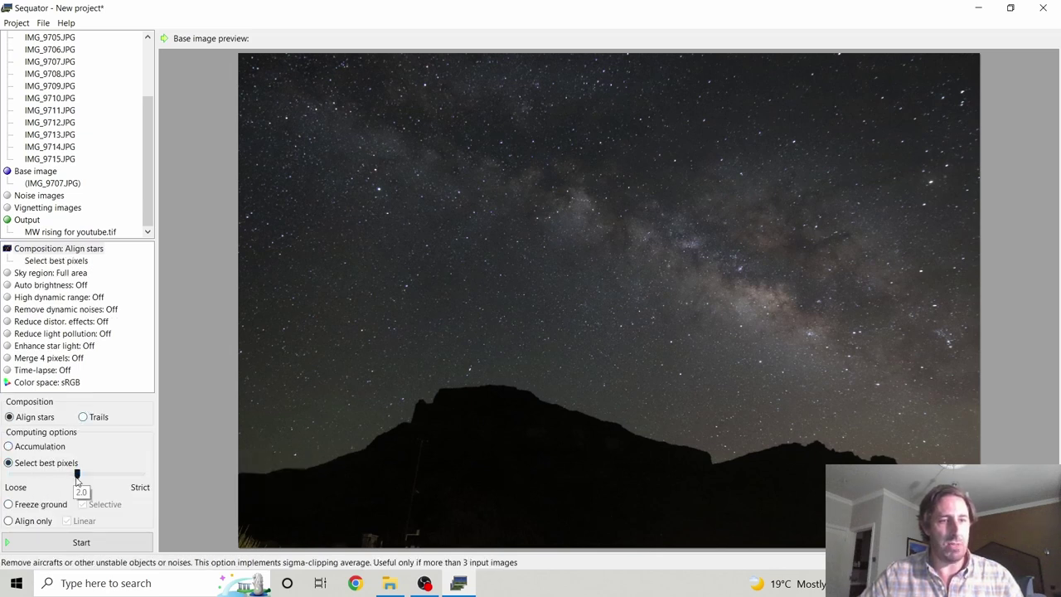
left_click_drag(77, 476, 161, 479)
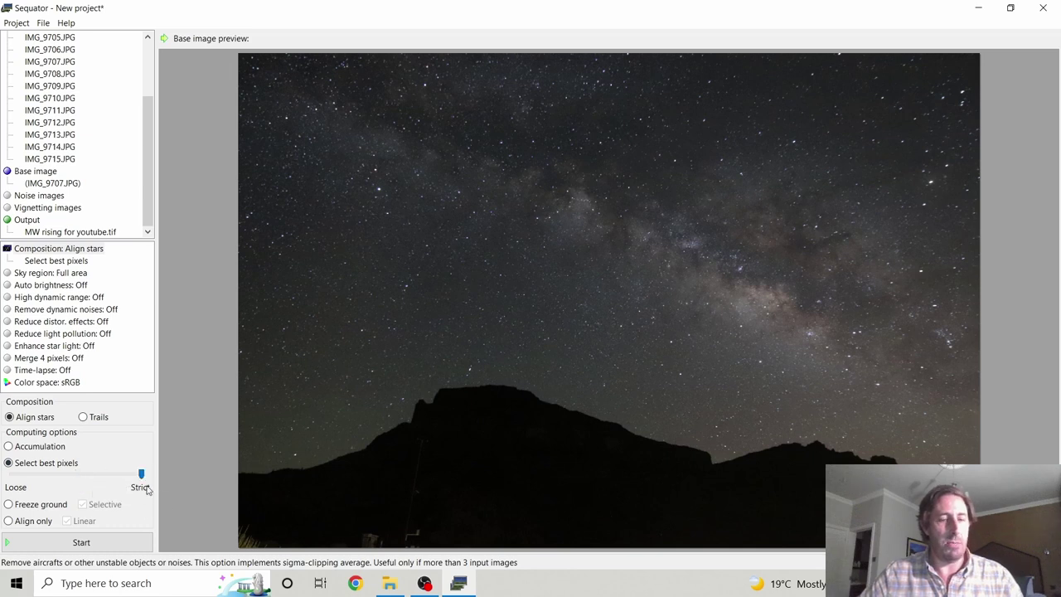
mouse_move(143, 477)
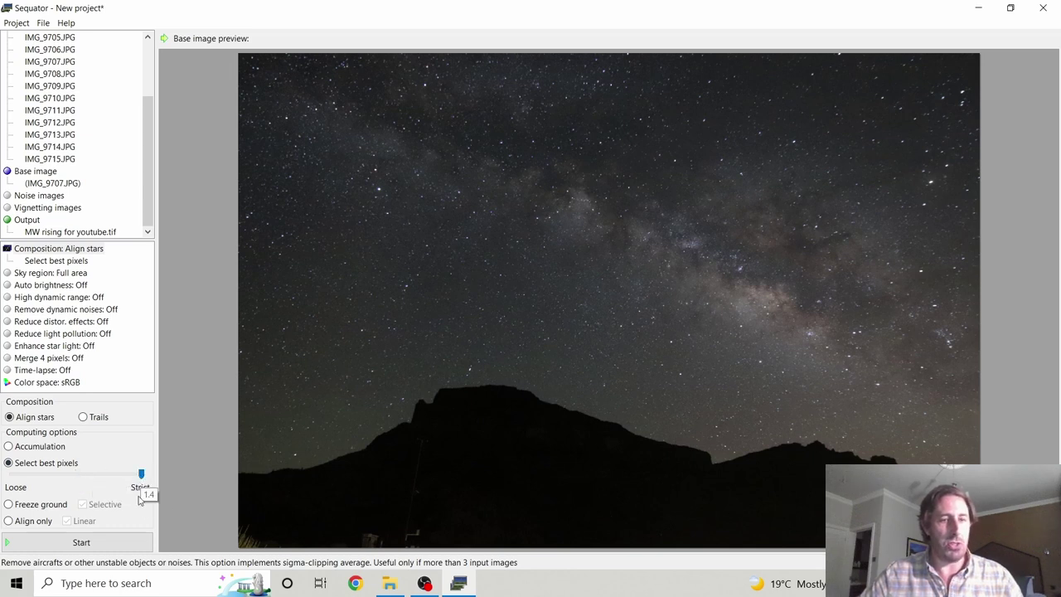
left_click(76, 273)
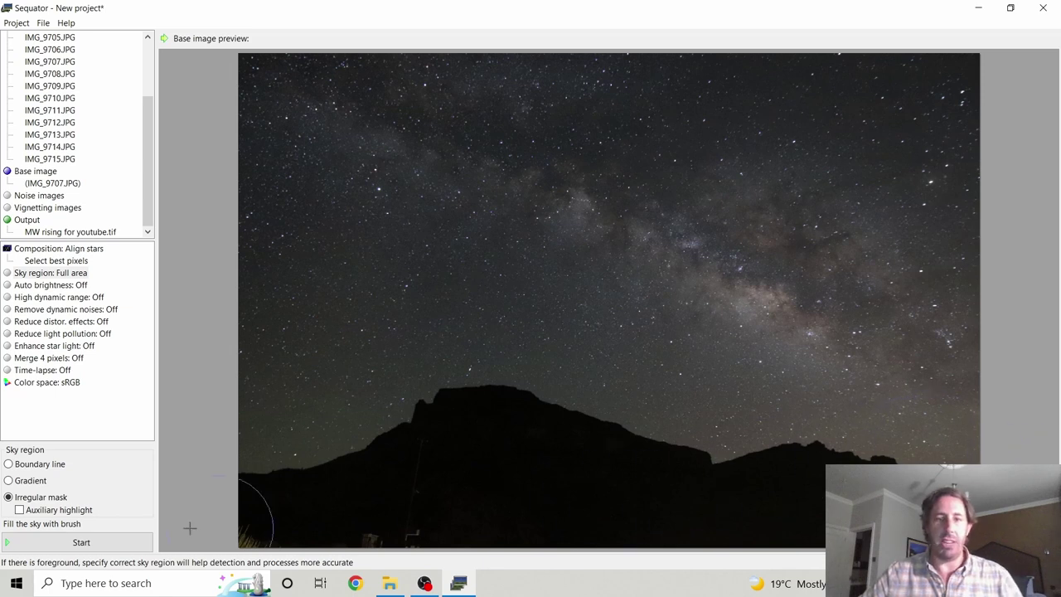
- Try the boundary line and gradient sky regions, then switch to an irregular mask
left_click(10, 465)
mouse_move(711, 361)
left_mouse_down()
mouse_move(717, 354)
mouse_move(623, 360)
left_mouse_up()
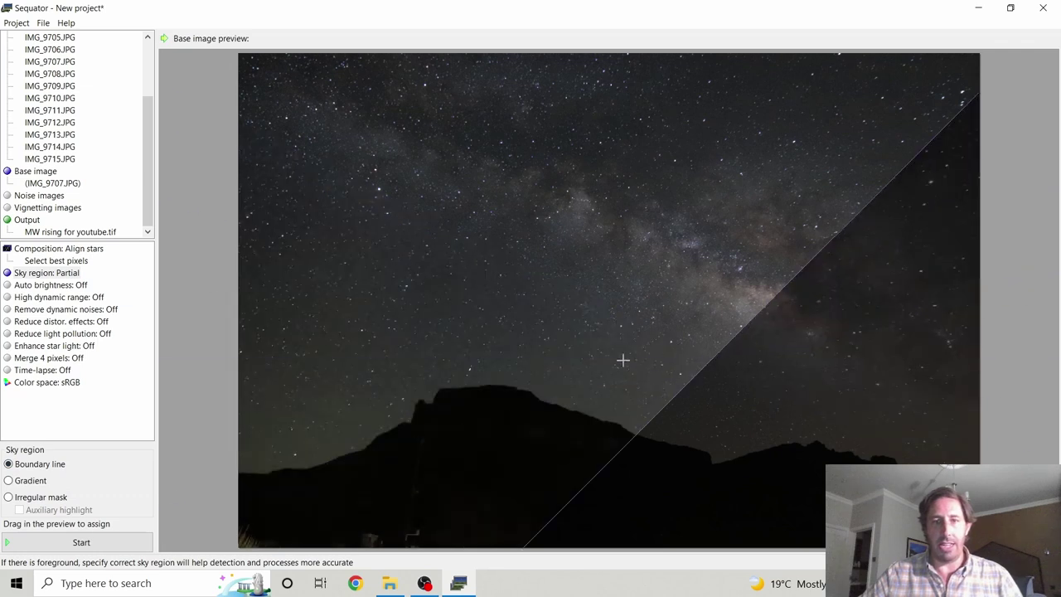
left_click(33, 482)
mouse_move(691, 365)
left_mouse_down()
mouse_move(694, 351)
mouse_move(687, 407)
mouse_move(700, 425)
mouse_move(282, 450)
left_mouse_up()
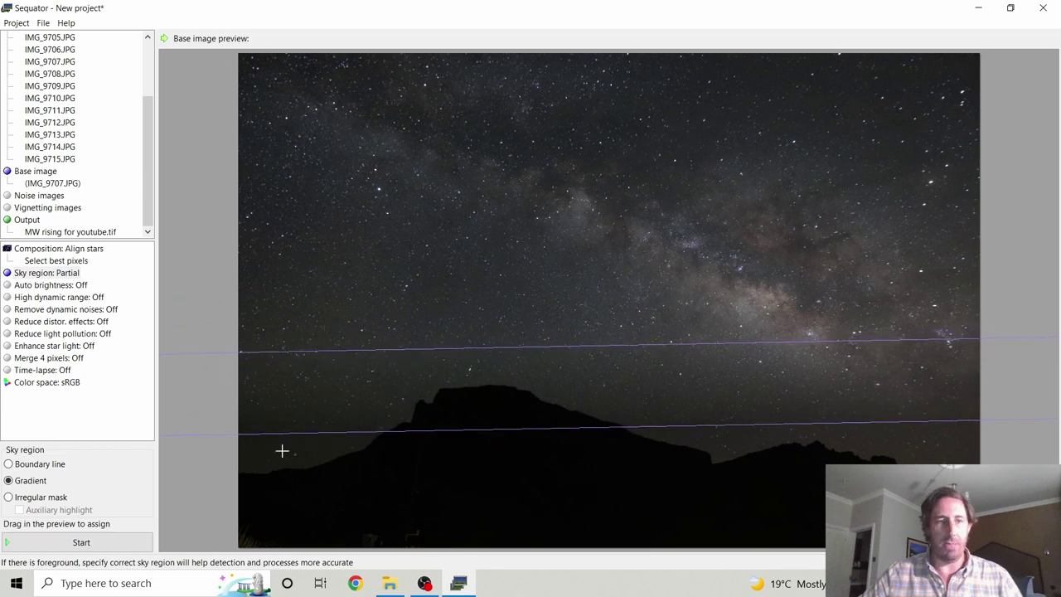
left_click(25, 498)
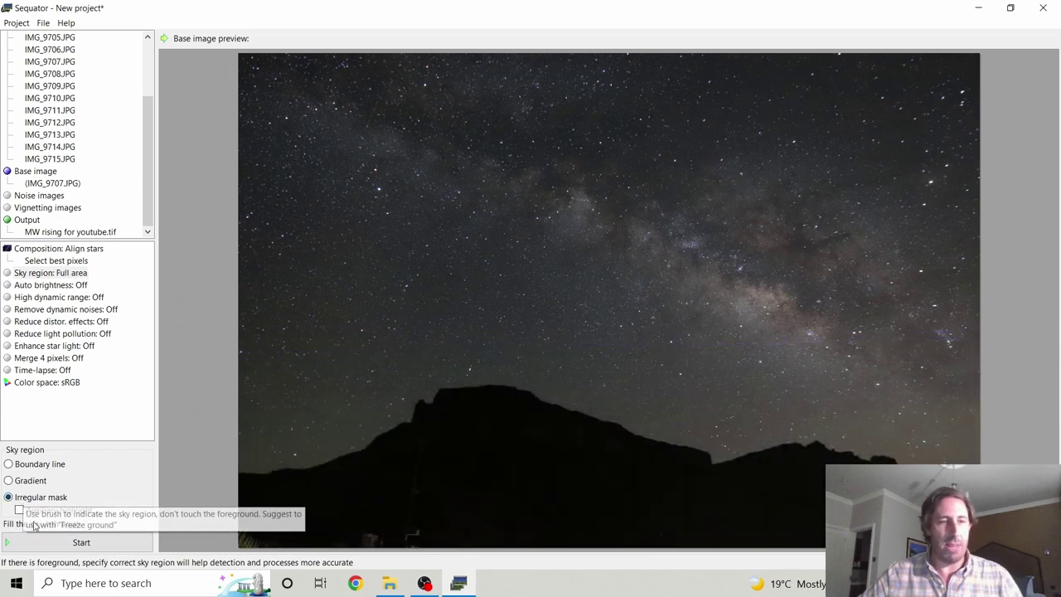
scroll(492, 194, "down", 2)
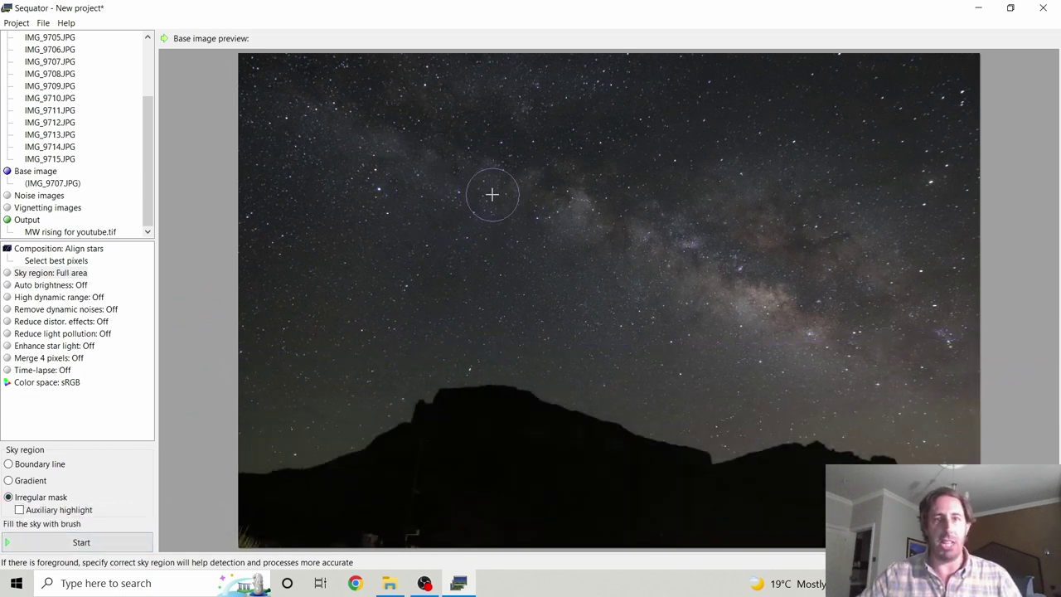
scroll(491, 193, "up", 3)
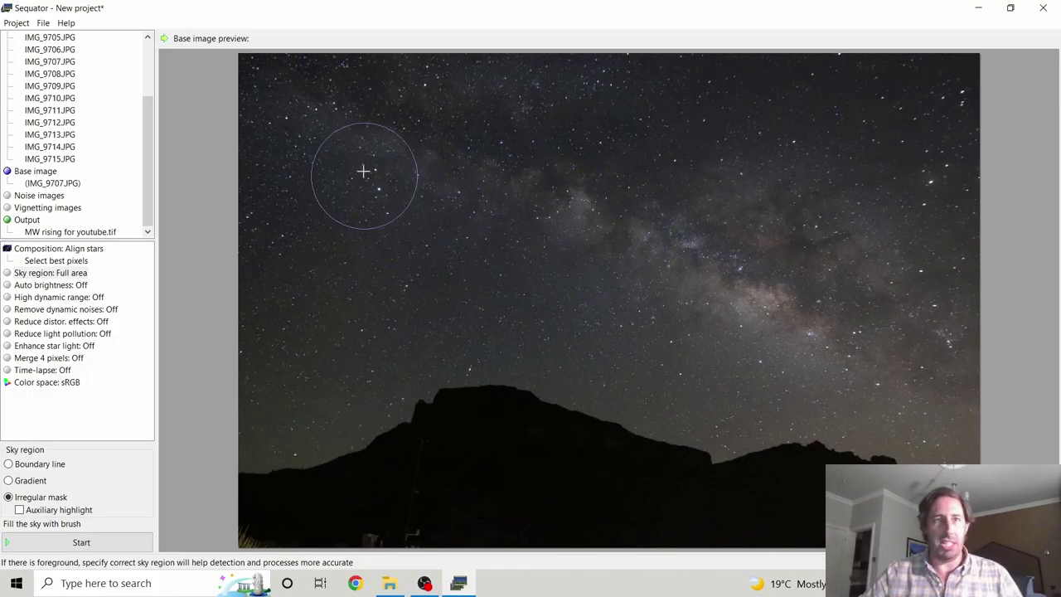
- Paint the sky mask down to the ridge, clear stray patches, and start stacking
left_click(264, 104)
mouse_move(338, 109)
left_mouse_down()
mouse_move(936, 119)
mouse_move(969, 109)
mouse_move(779, 85)
mouse_move(407, 83)
mouse_move(339, 93)
mouse_move(308, 137)
mouse_move(226, 170)
mouse_move(318, 194)
mouse_move(792, 194)
mouse_move(951, 224)
mouse_move(991, 246)
mouse_move(865, 238)
mouse_move(943, 175)
mouse_move(968, 102)
mouse_move(954, 399)
mouse_move(908, 348)
mouse_move(614, 281)
mouse_move(954, 270)
mouse_move(332, 244)
mouse_move(232, 251)
mouse_move(227, 326)
mouse_move(260, 391)
mouse_move(310, 339)
mouse_move(487, 310)
mouse_move(712, 332)
mouse_move(989, 416)
mouse_move(617, 361)
mouse_move(492, 305)
mouse_move(332, 339)
left_mouse_up()
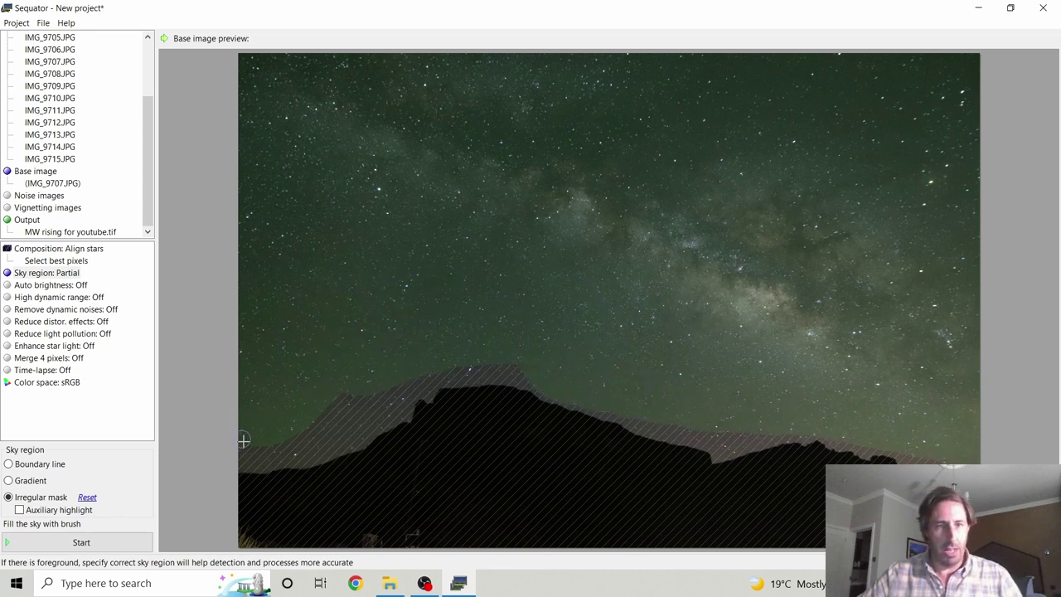
mouse_move(309, 457)
left_mouse_down()
mouse_move(403, 414)
mouse_move(417, 386)
left_mouse_up()
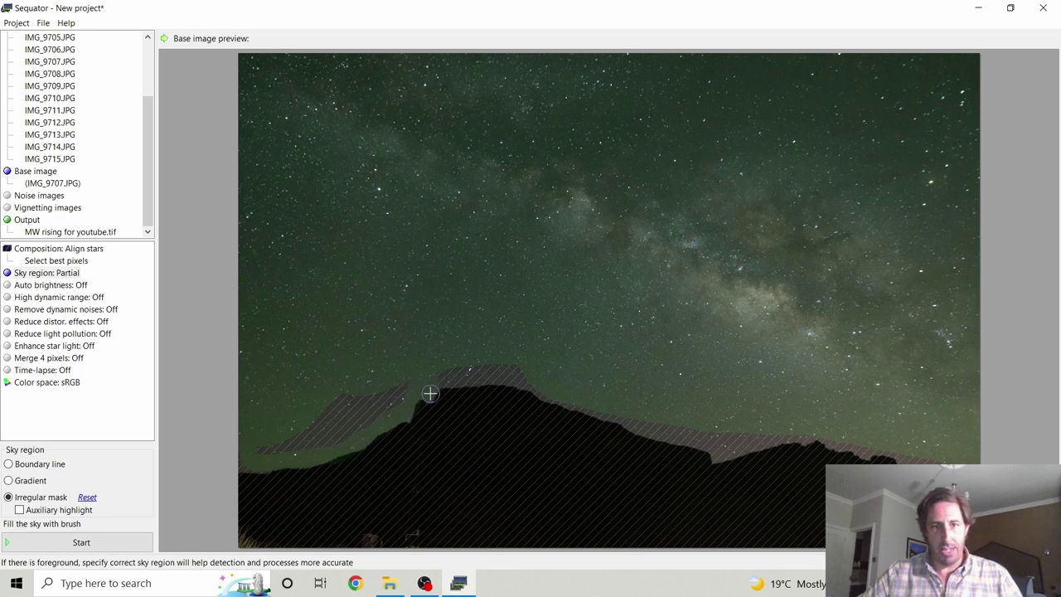
left_click_drag(277, 442, 385, 400)
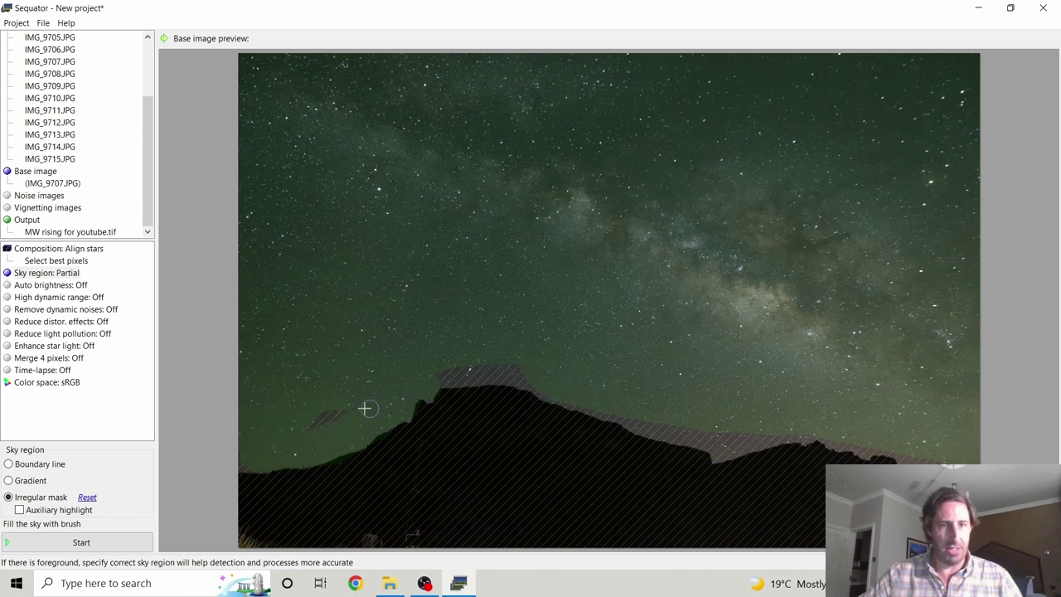
left_click_drag(365, 407, 303, 428)
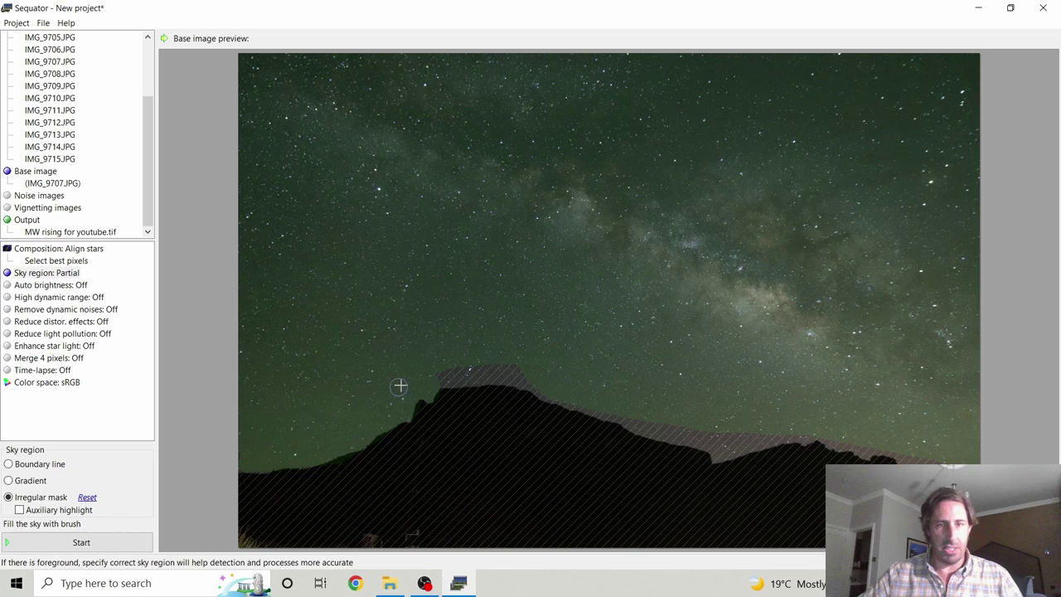
mouse_move(400, 385)
left_mouse_down()
mouse_move(473, 367)
mouse_move(525, 370)
mouse_move(440, 377)
left_mouse_up()
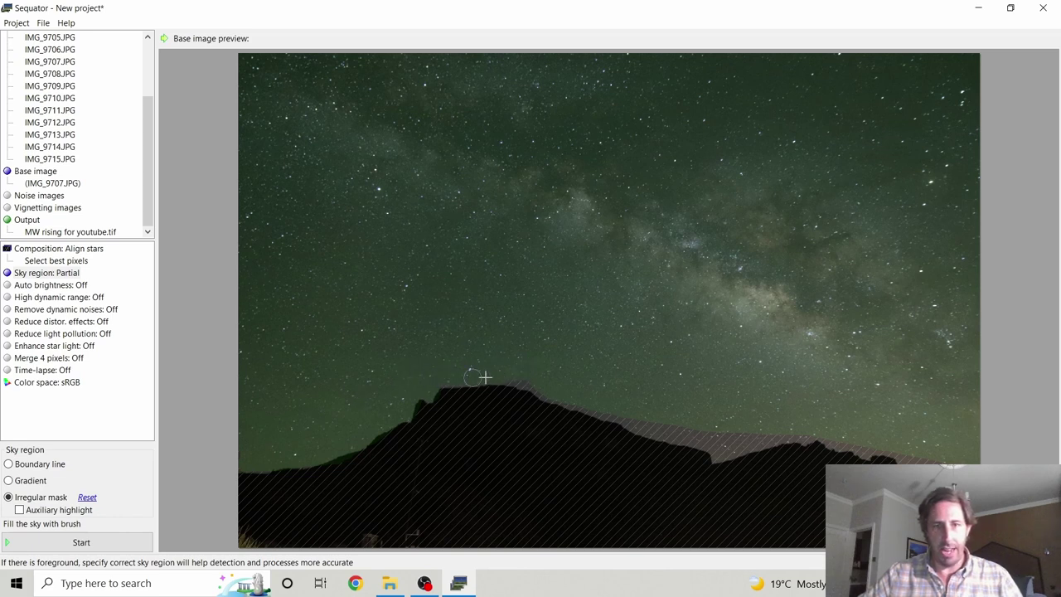
mouse_move(567, 404)
left_mouse_down()
mouse_move(707, 441)
mouse_move(693, 442)
mouse_move(643, 426)
mouse_move(785, 433)
mouse_move(724, 450)
left_mouse_up()
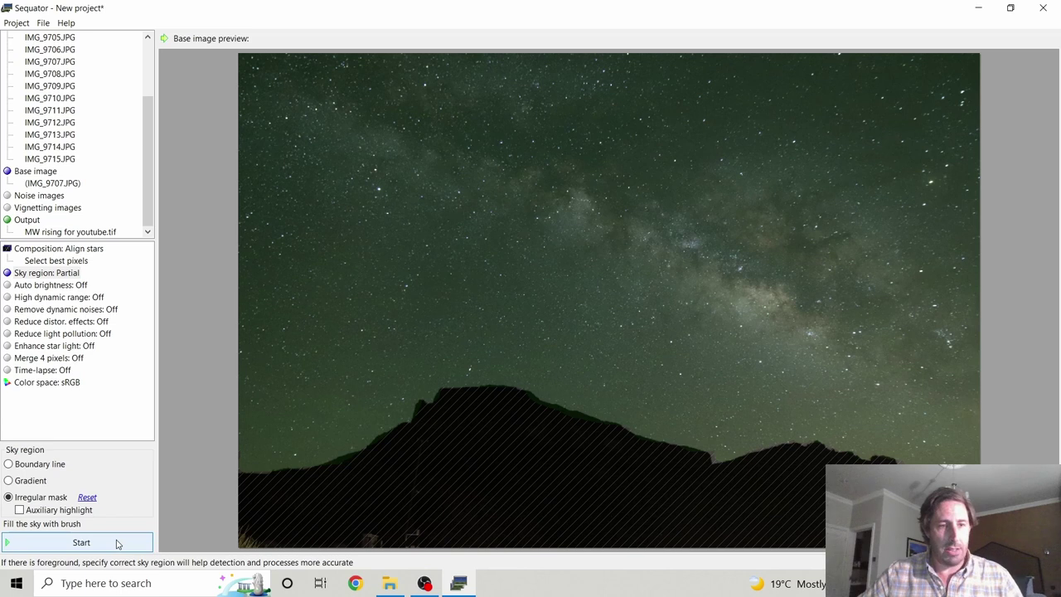
left_click(117, 543)
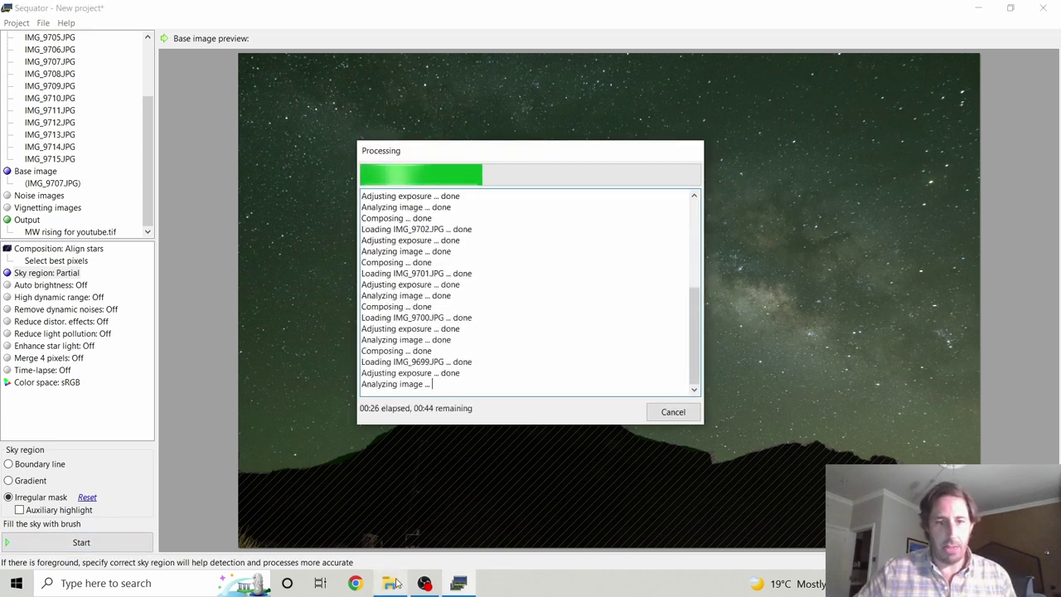
left_click(393, 583)
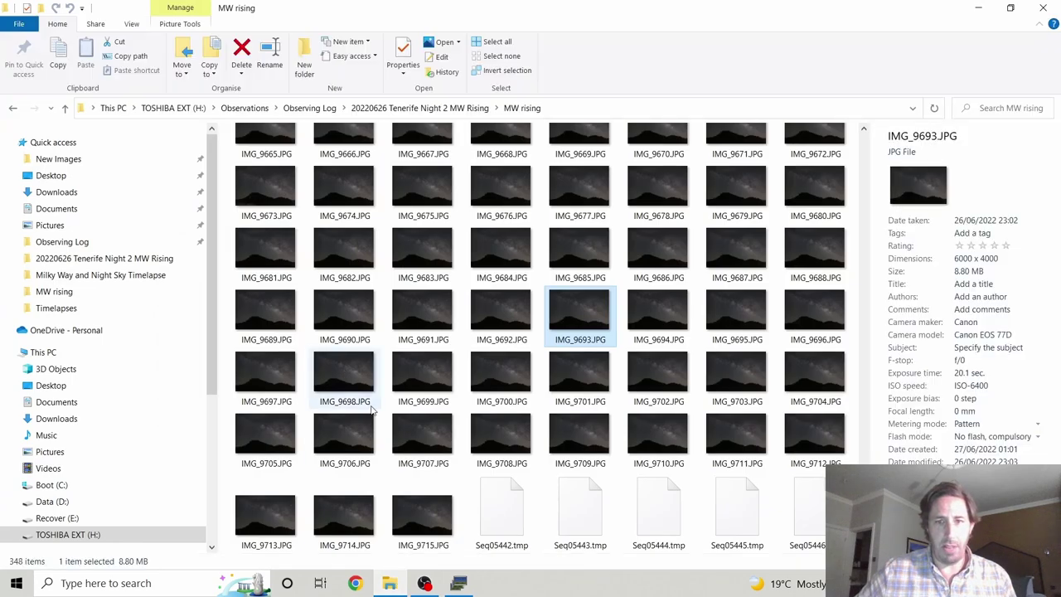
- Check stacking progress and the new Seq temp files, then select IMG_9707.JPG
scroll(615, 468, "down", 1)
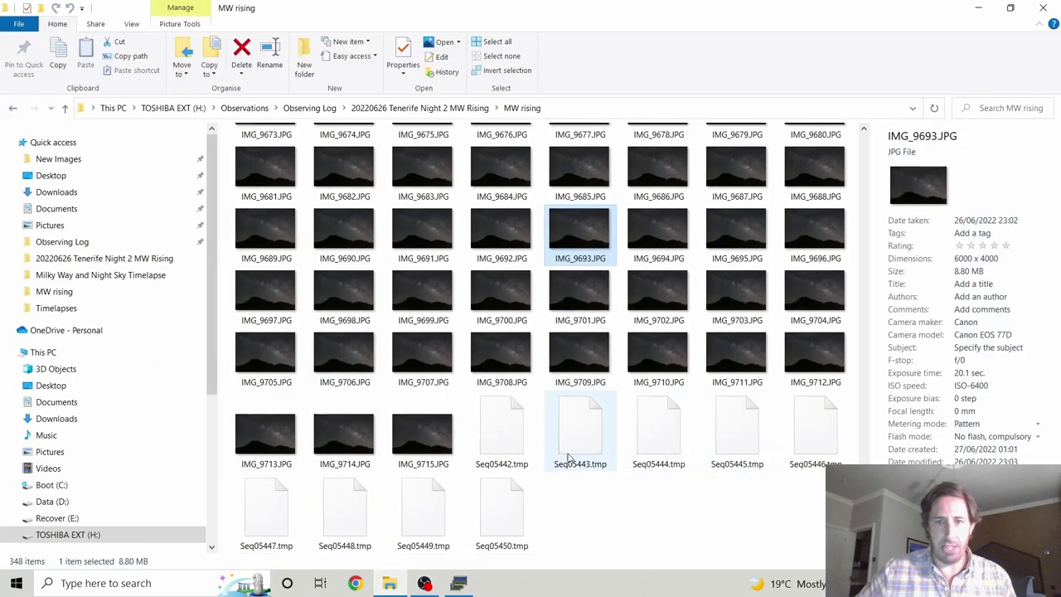
left_click(461, 583)
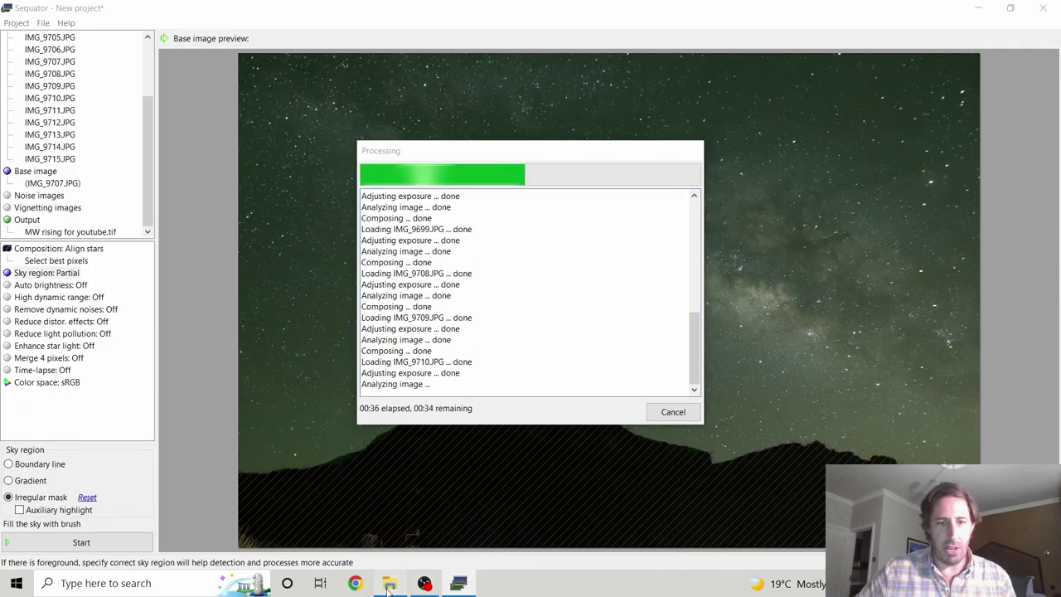
left_click(389, 583)
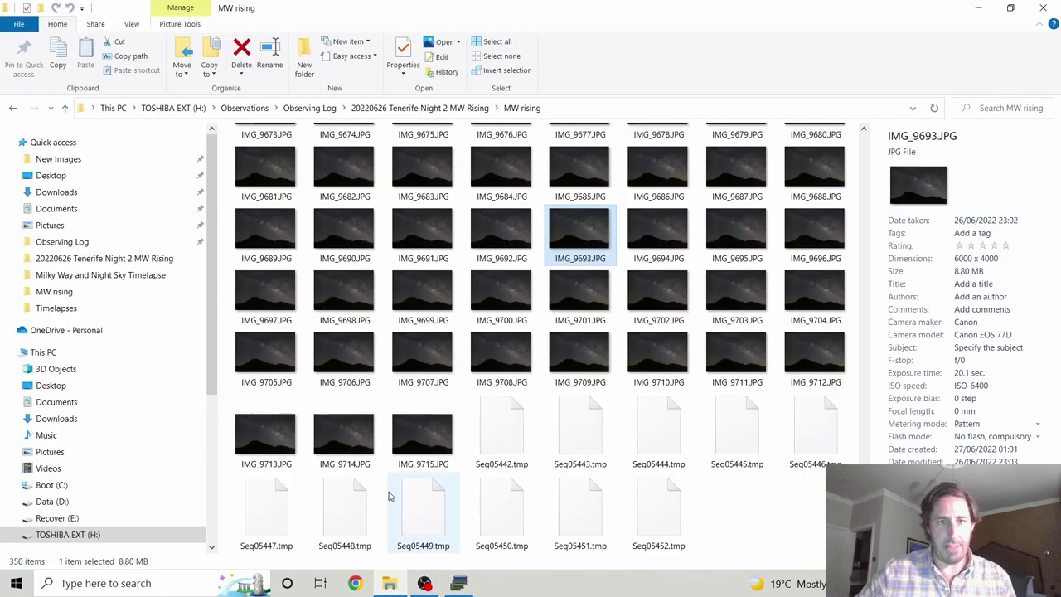
left_click(409, 361)
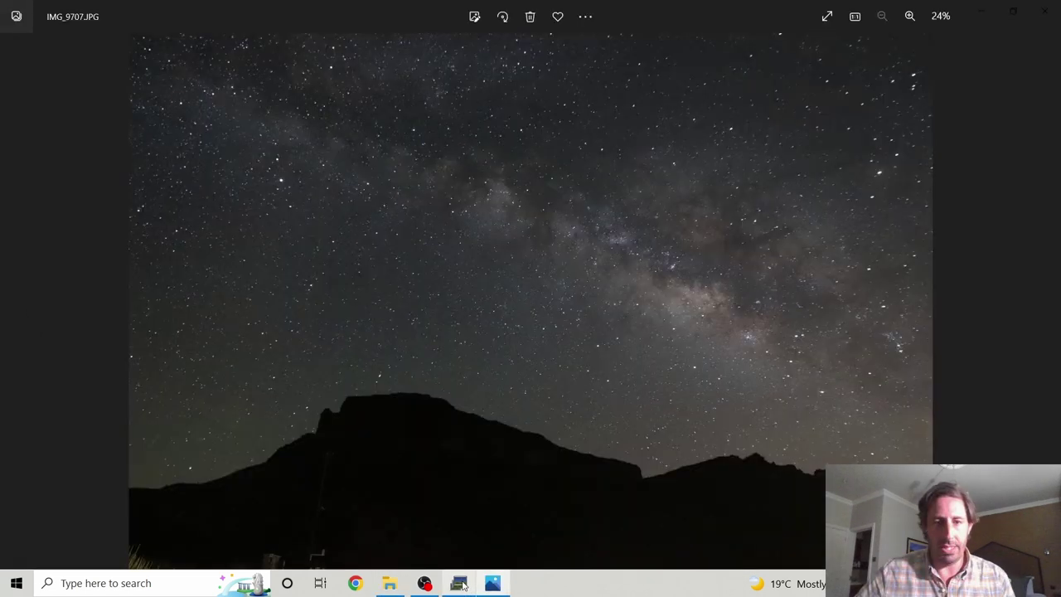
- View IMG_9707.JPG, then return to Sequator's finished 01:24 stack
mouse_move(462, 585)
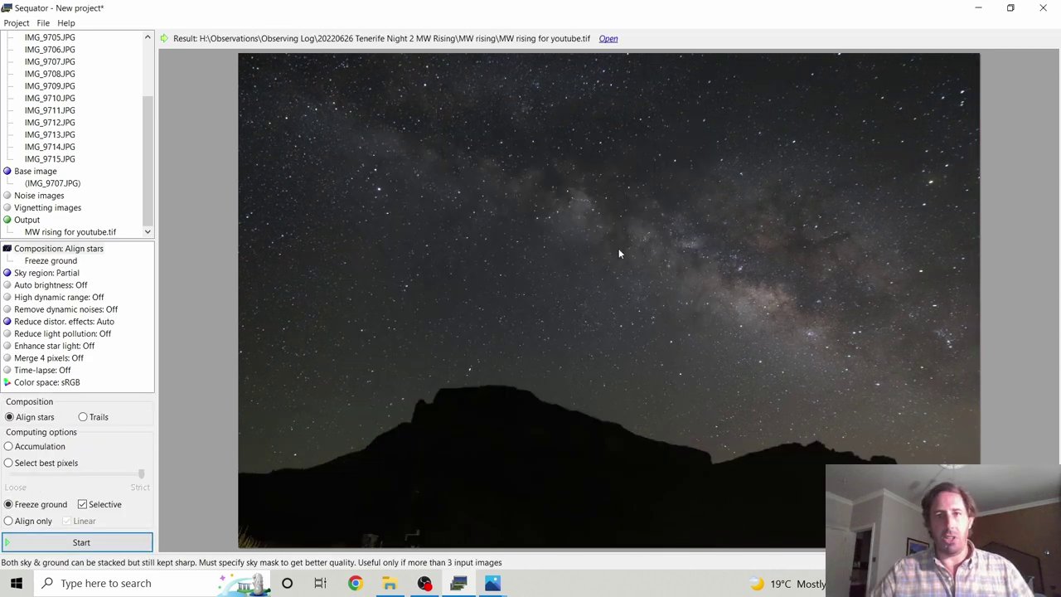
- Open MW rising for youtube.tif in Photos and snap it to the right half
left_click(610, 40)
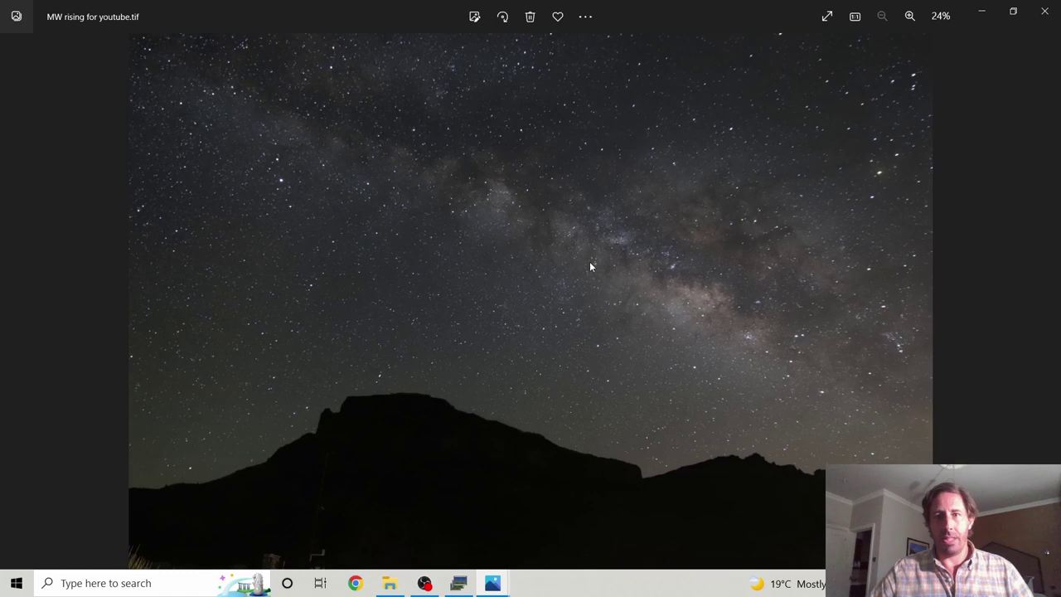
left_click_drag(671, 17, 1060, 163)
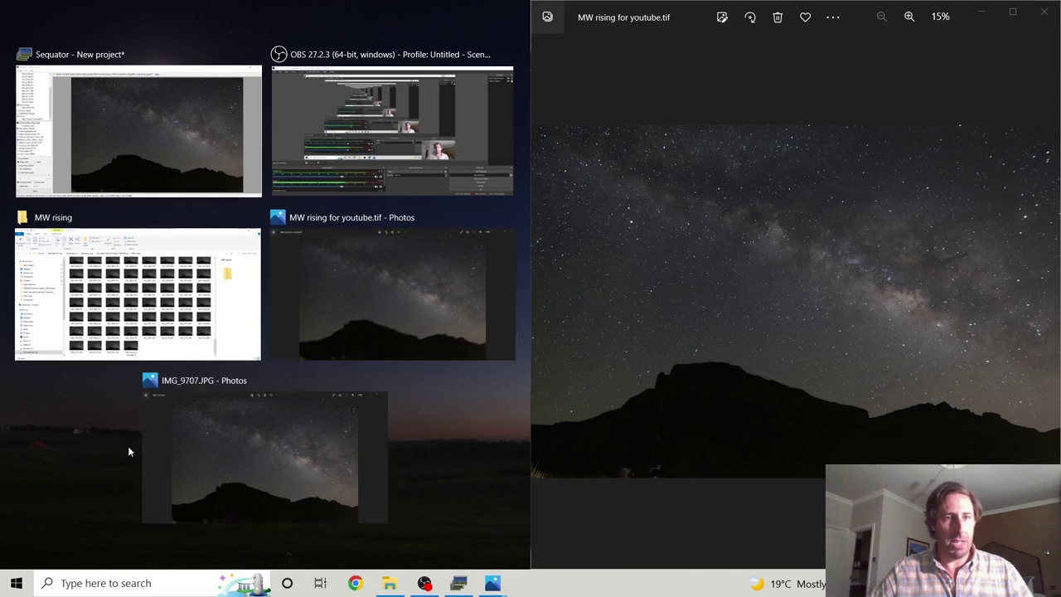
- Snap the single-frame viewer left, step to IMG_9709.JPG and zoom into its Milky Way core
left_click(204, 443)
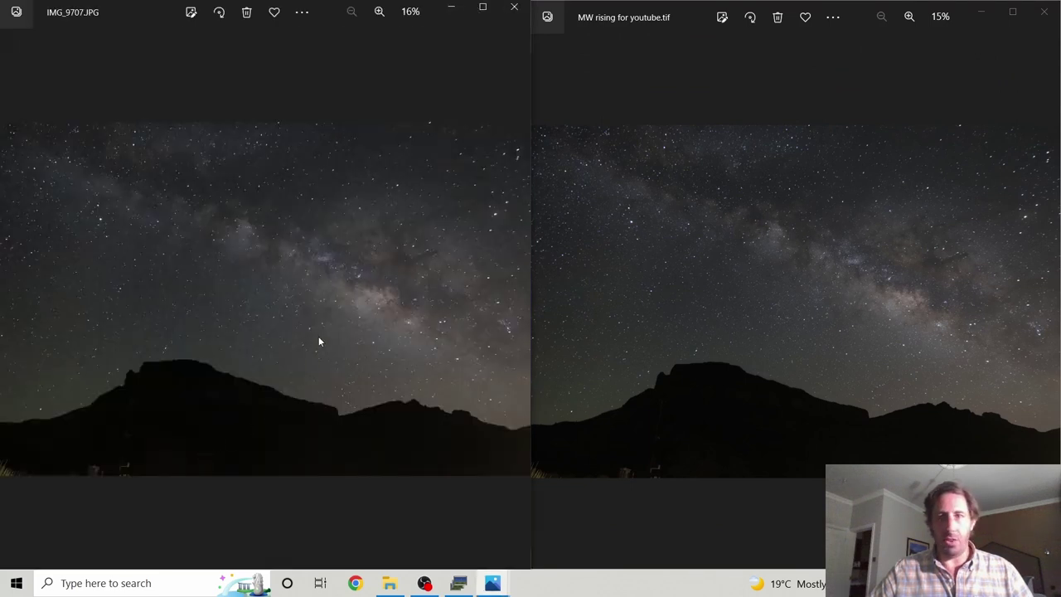
left_click(508, 298)
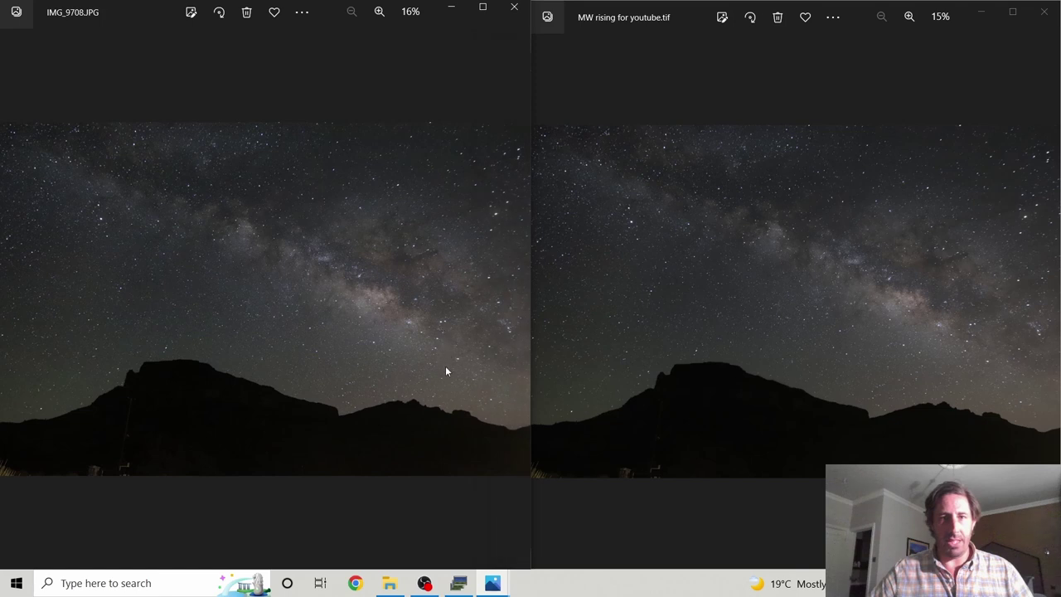
scroll(402, 335, "up", 7)
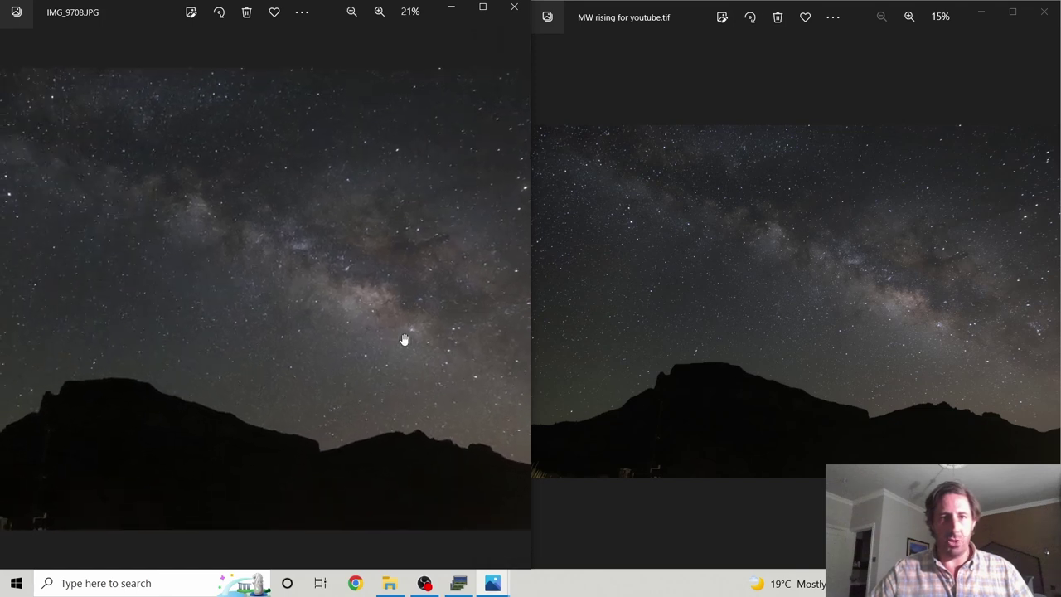
key("Right")
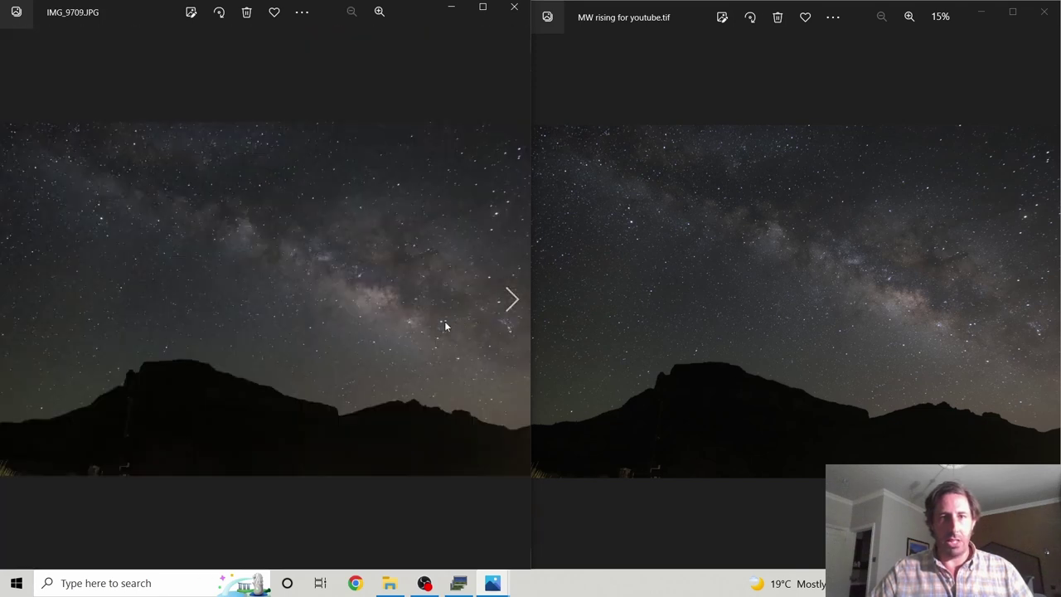
scroll(437, 326, "up", 8)
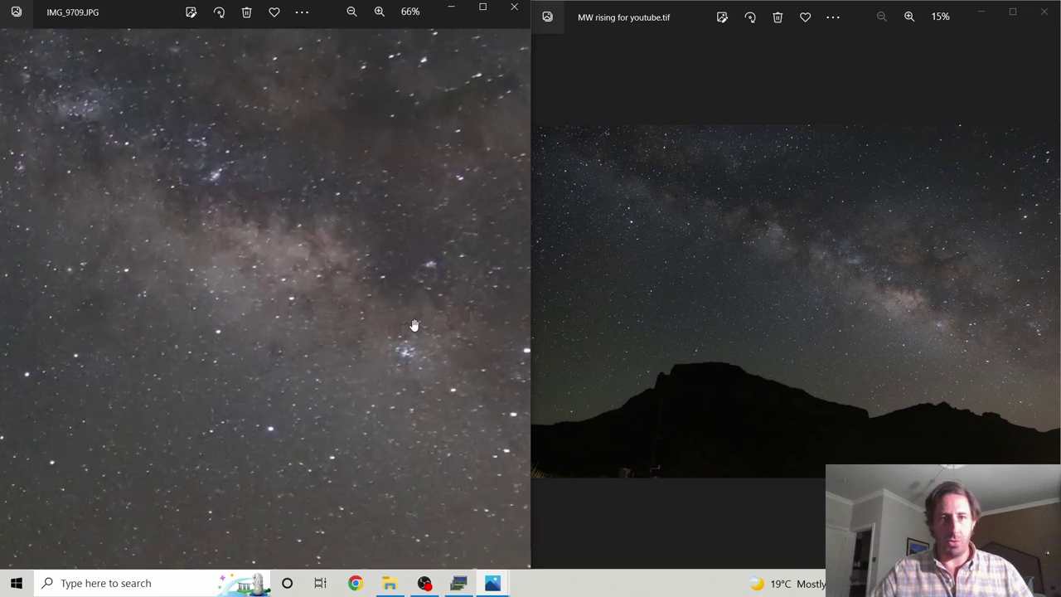
left_click_drag(425, 301, 290, 279)
- Zoom and pan the stacked image onto the star clusters matching the single frame
scroll(322, 352, "up", 2)
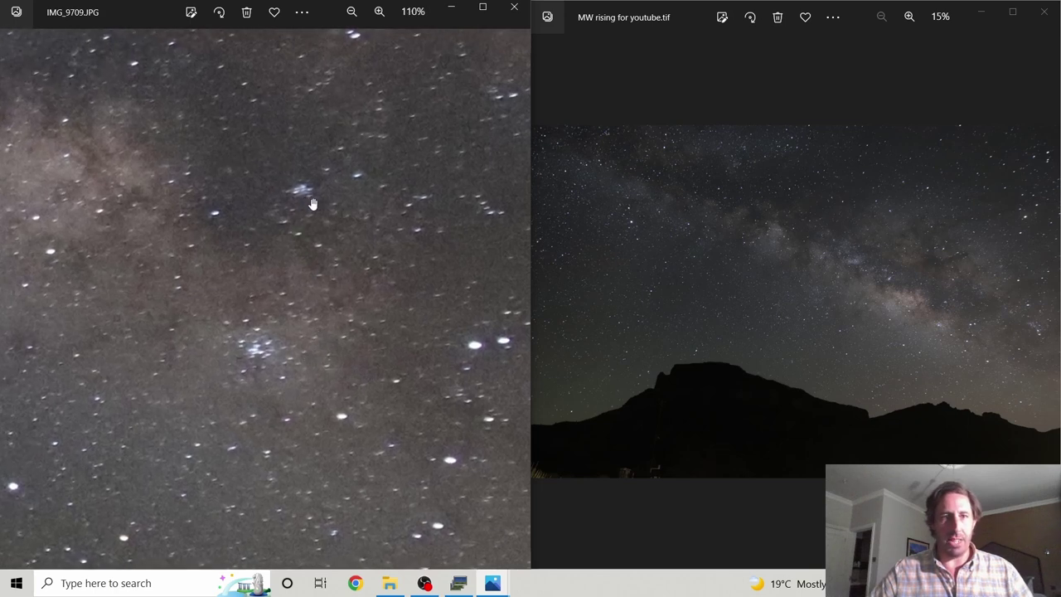
scroll(324, 294, "up", 1)
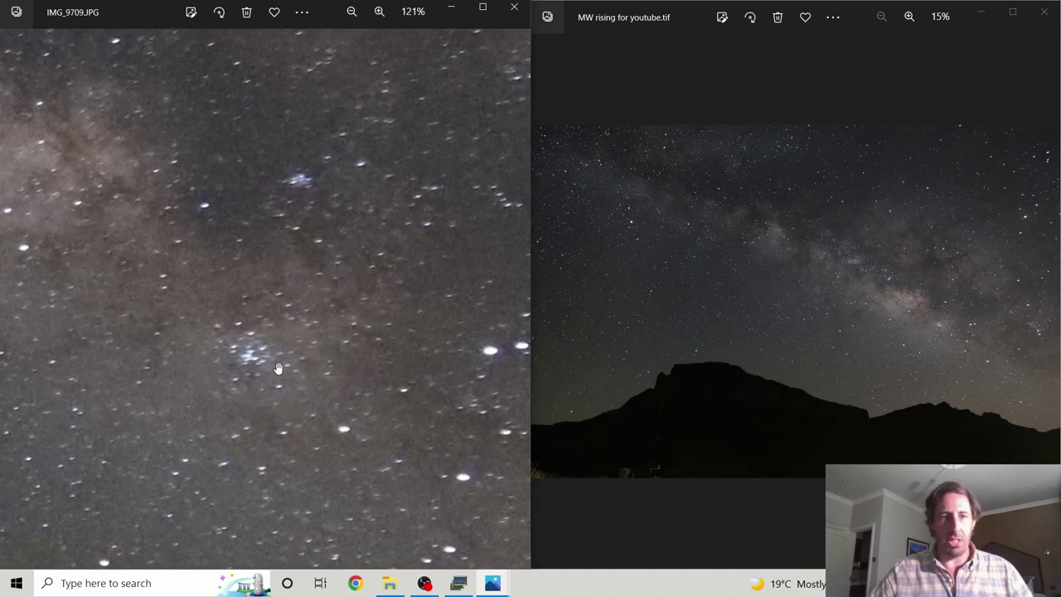
scroll(947, 333, "up", 5)
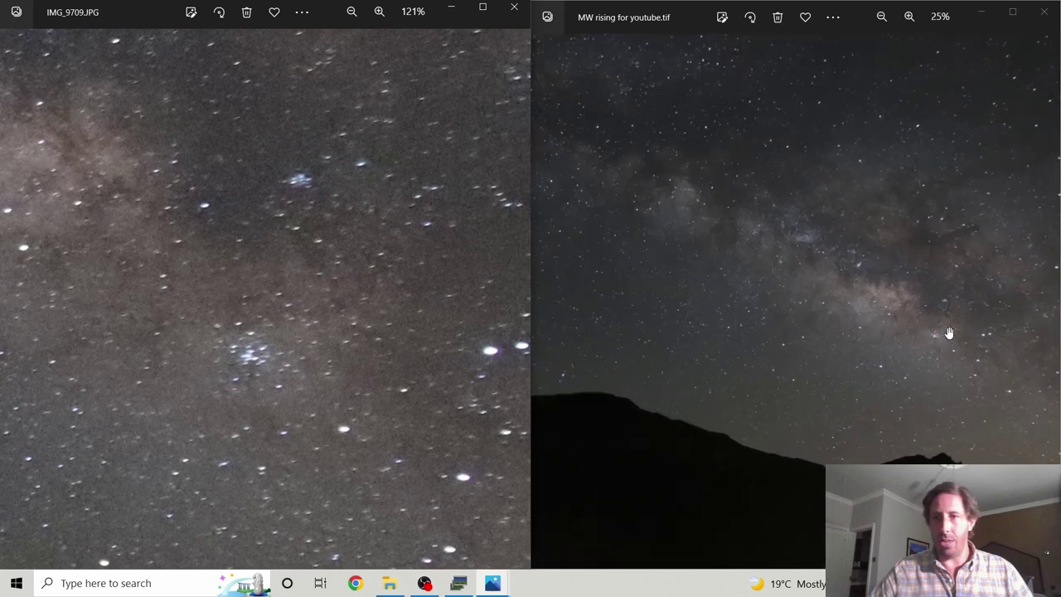
scroll(947, 333, "up", 2)
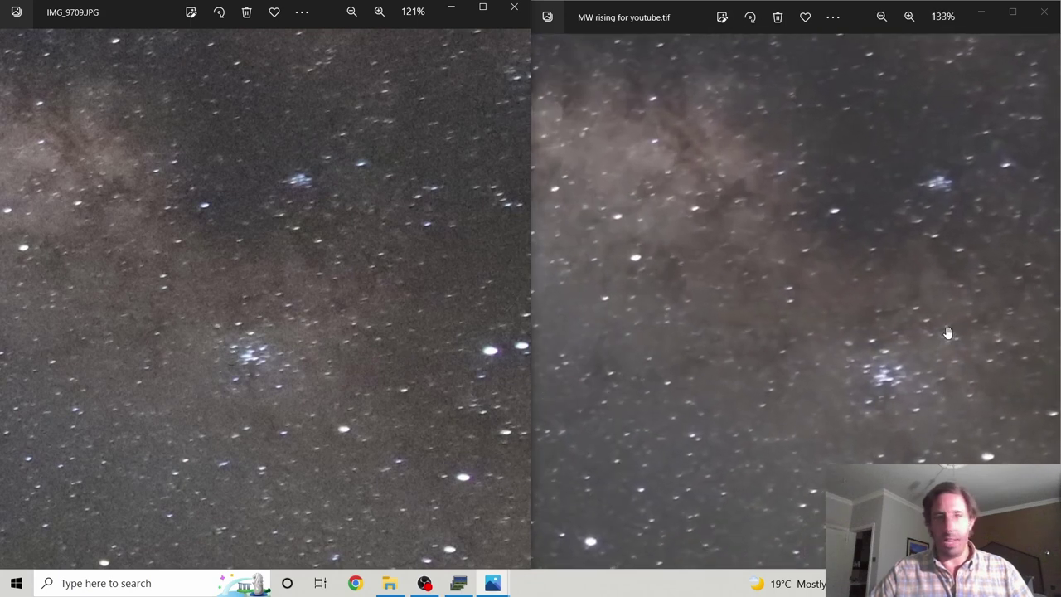
left_click_drag(966, 326, 927, 335)
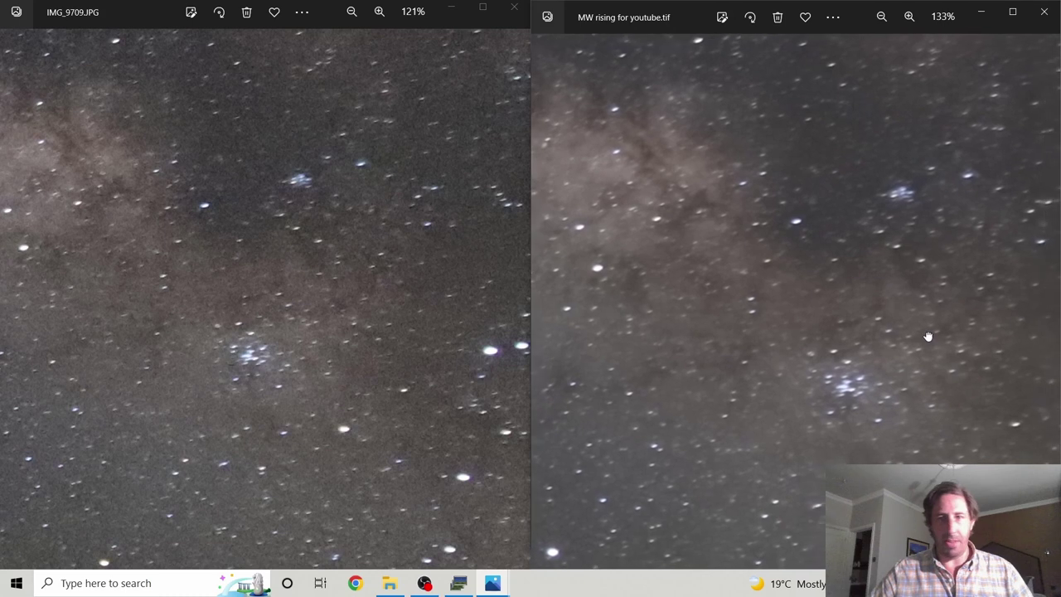
scroll(921, 333, "up", 2)
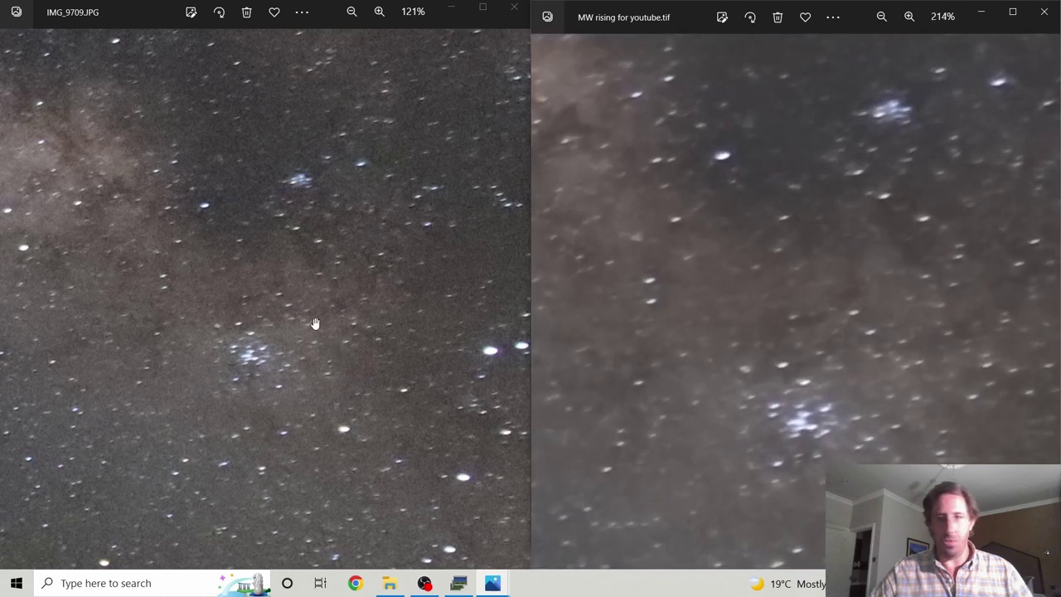
scroll(291, 312, "up", 2)
scroll(291, 312, "up", 1)
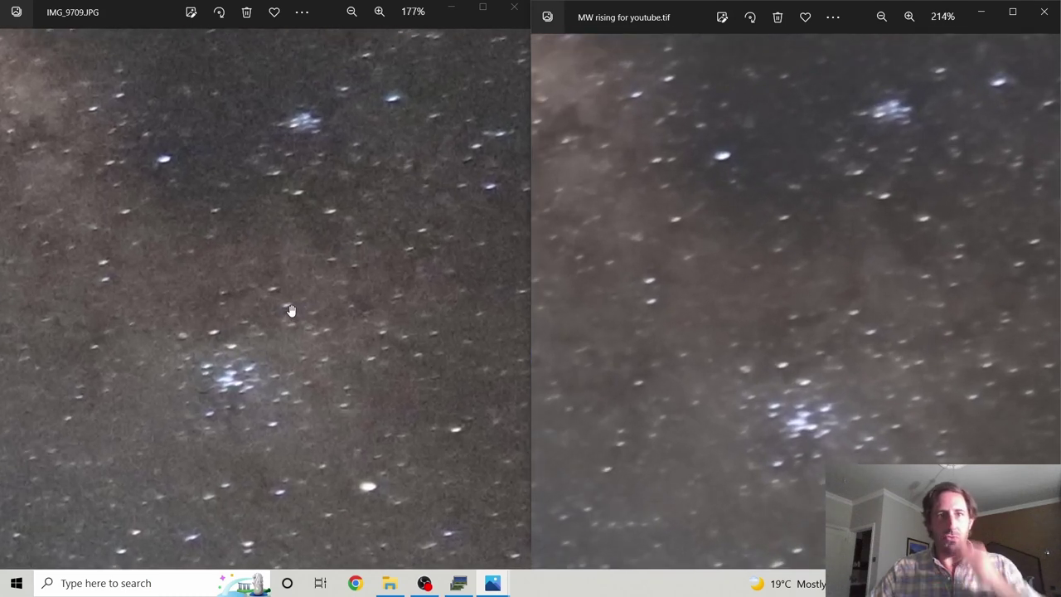
scroll(298, 300, "up", 1)
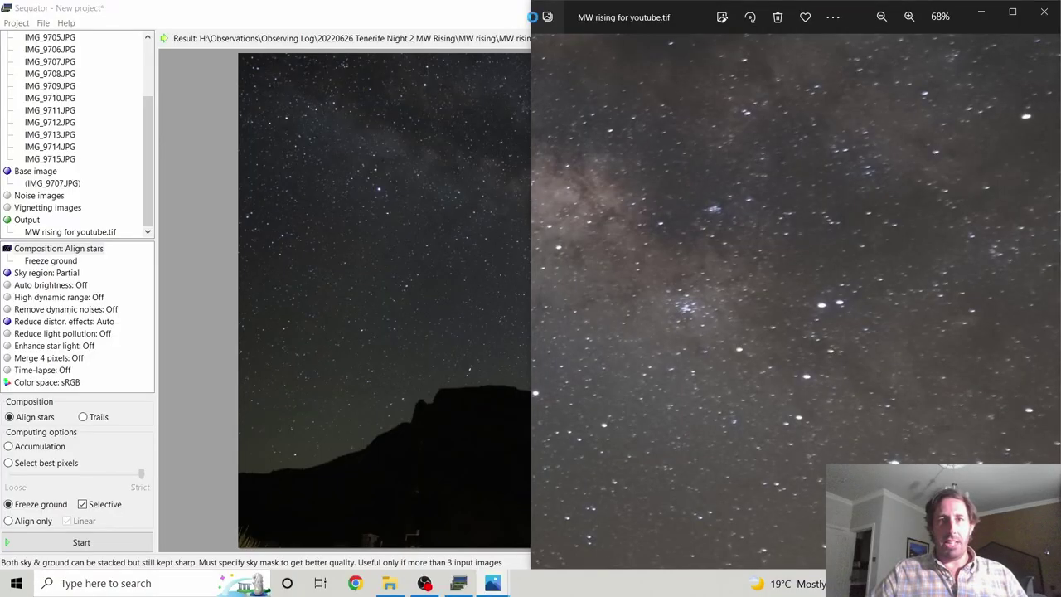
- Close Photos and open MW rising for youtube.tif in Adobe Photoshop 2021 from File Explorer
left_click(1043, 11)
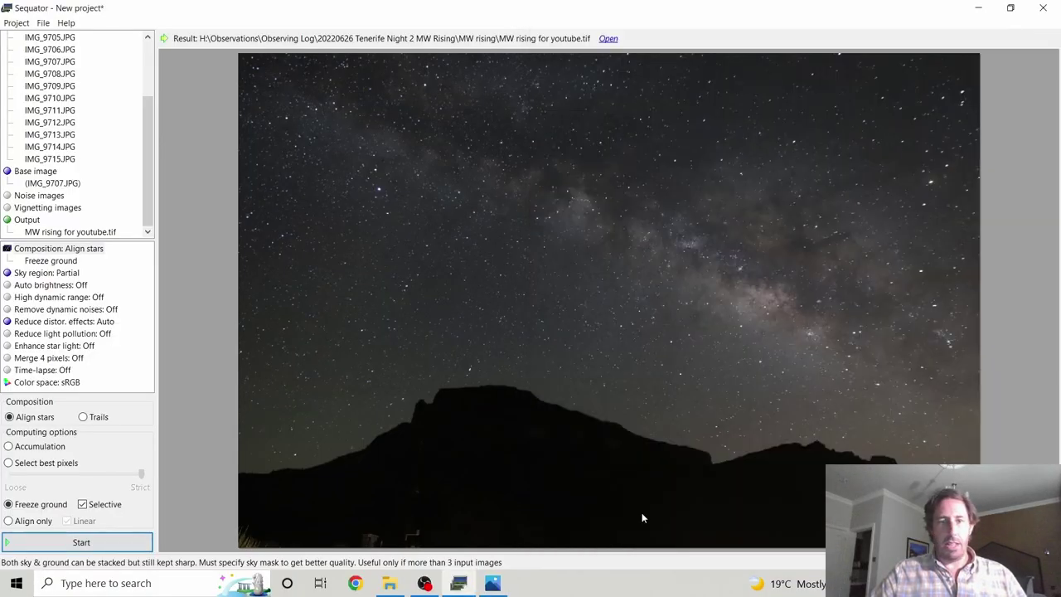
left_click(389, 582)
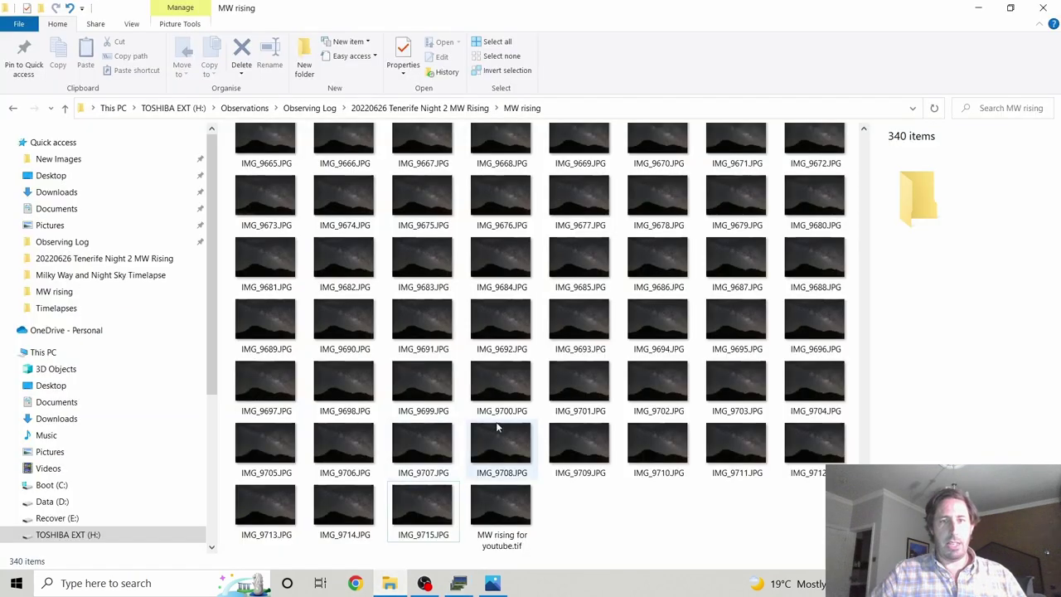
left_click(522, 515)
right_click(522, 517)
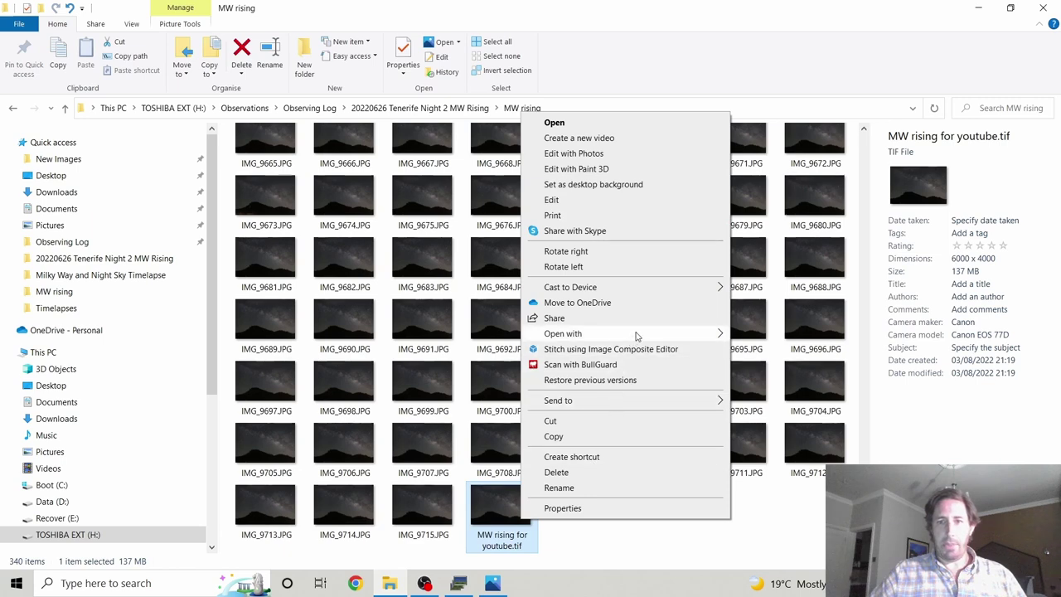
mouse_move(636, 333)
left_click(786, 336)
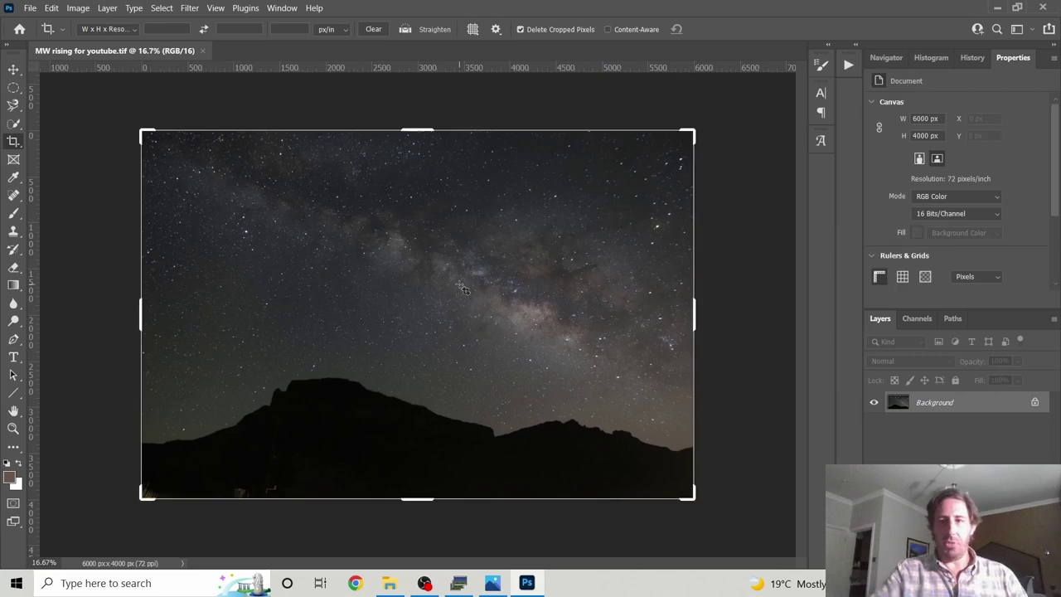
- Duplicate the Background layer into a Background copy and fit the image on screen
right_click(956, 404)
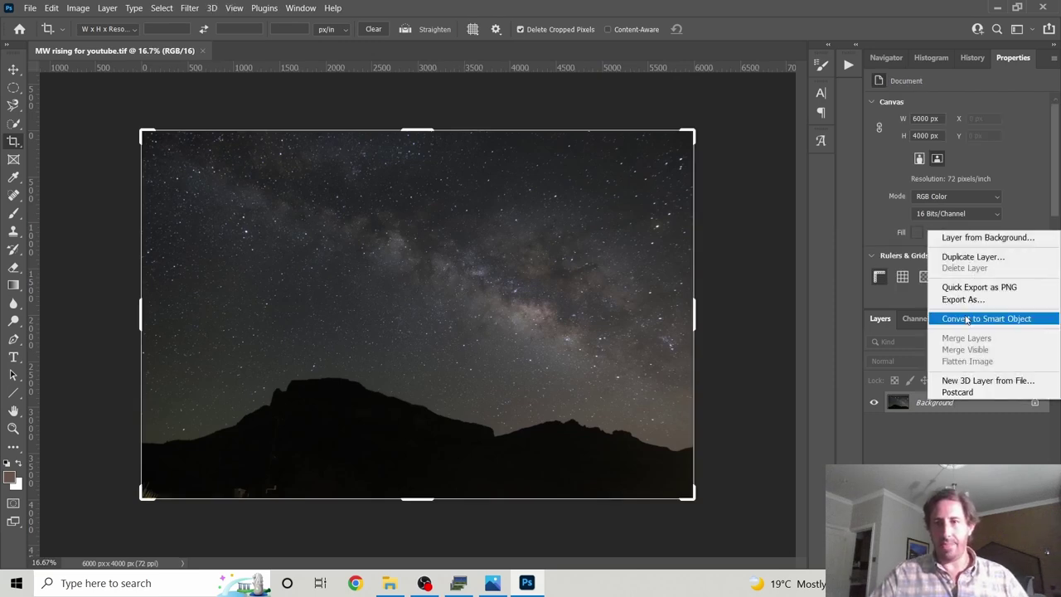
left_click(978, 258)
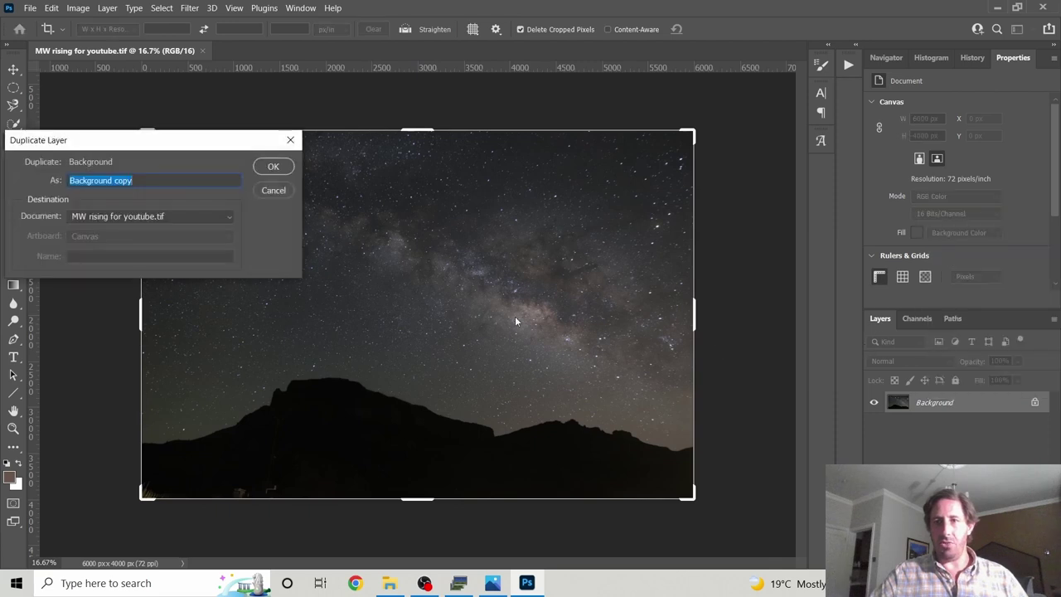
left_click(272, 166)
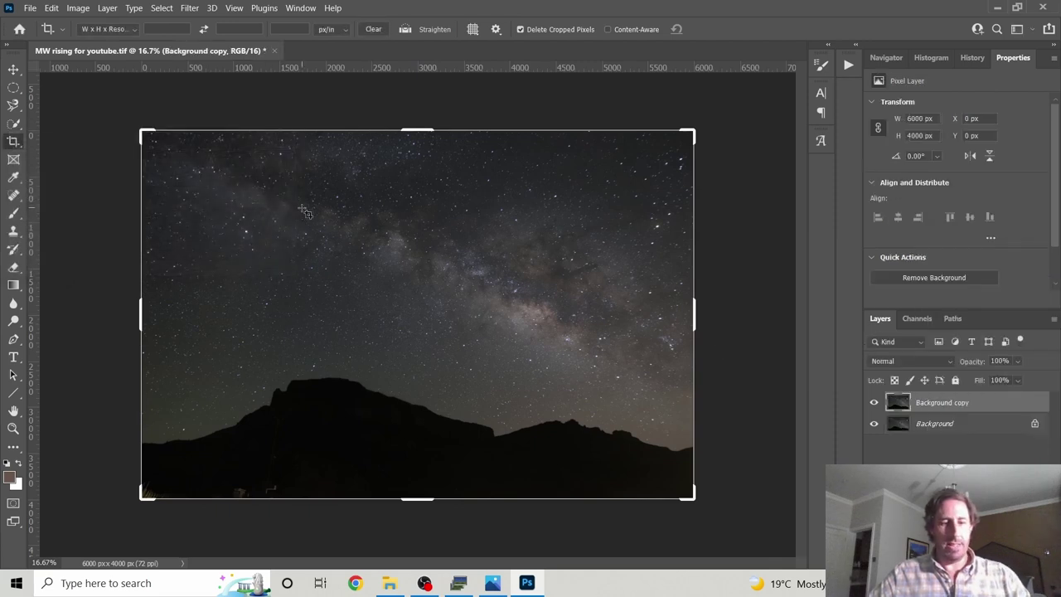
key("ctrl+0")
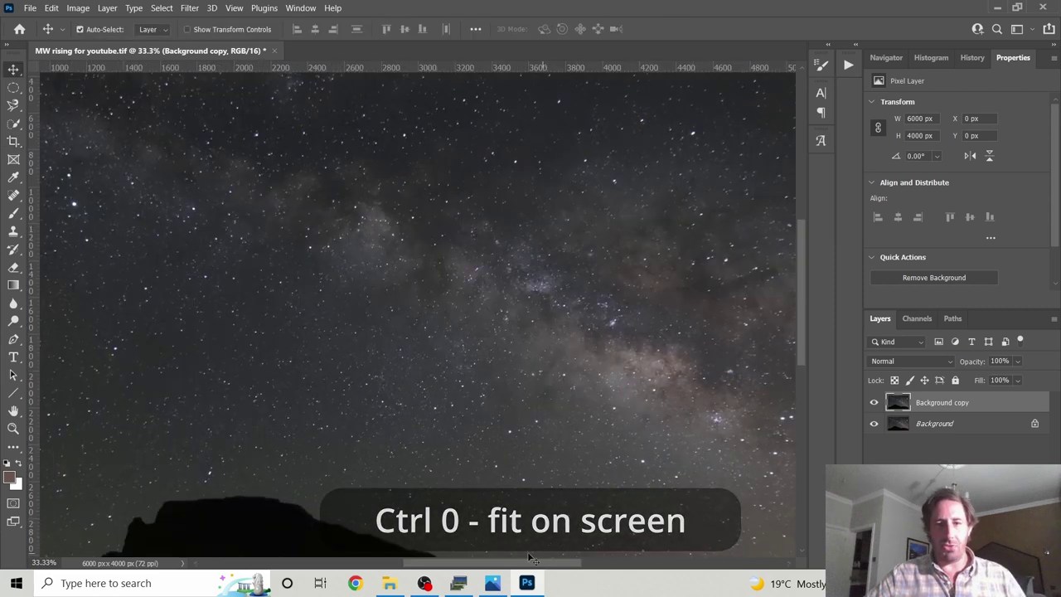
scroll(557, 550, "right", 3)
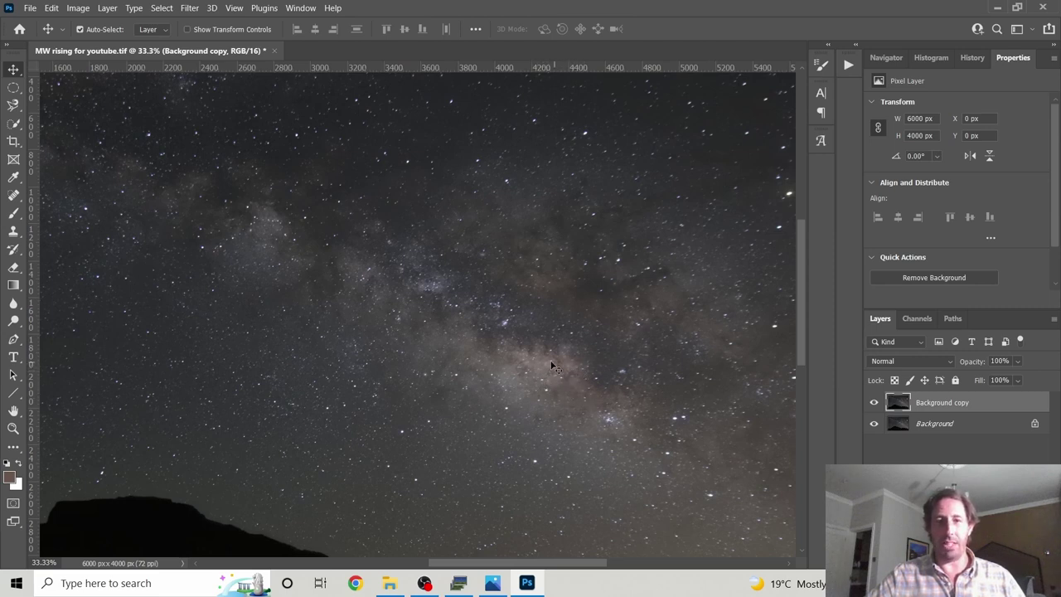
scroll(531, 361, "up", 1)
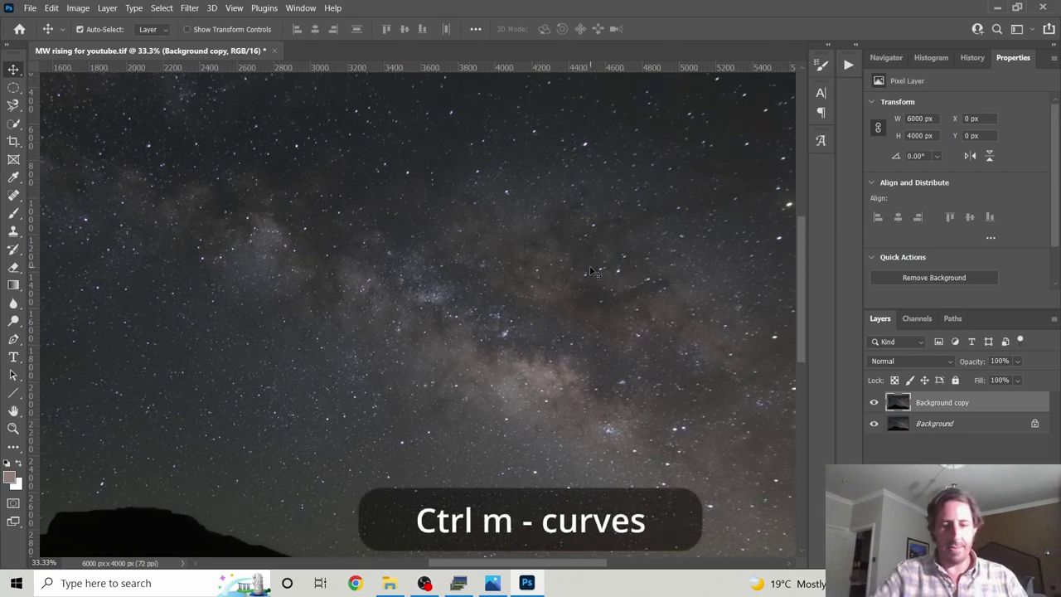
- Apply Curves to the Background copy, lifting Milky Way midtones and darkening sky shadows (point 40/38)
key("ctrl+m")
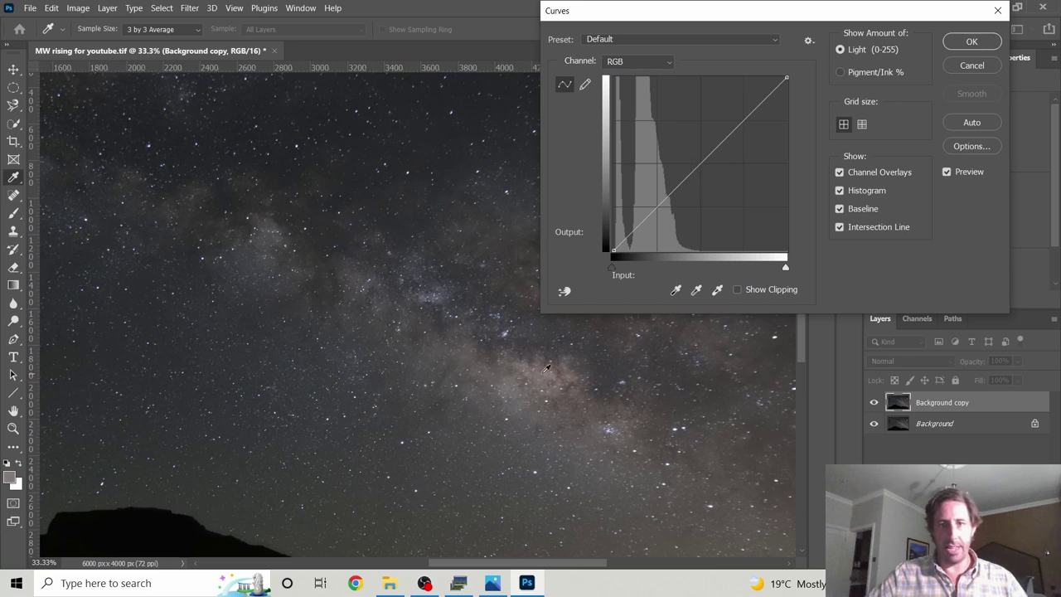
left_click(564, 293)
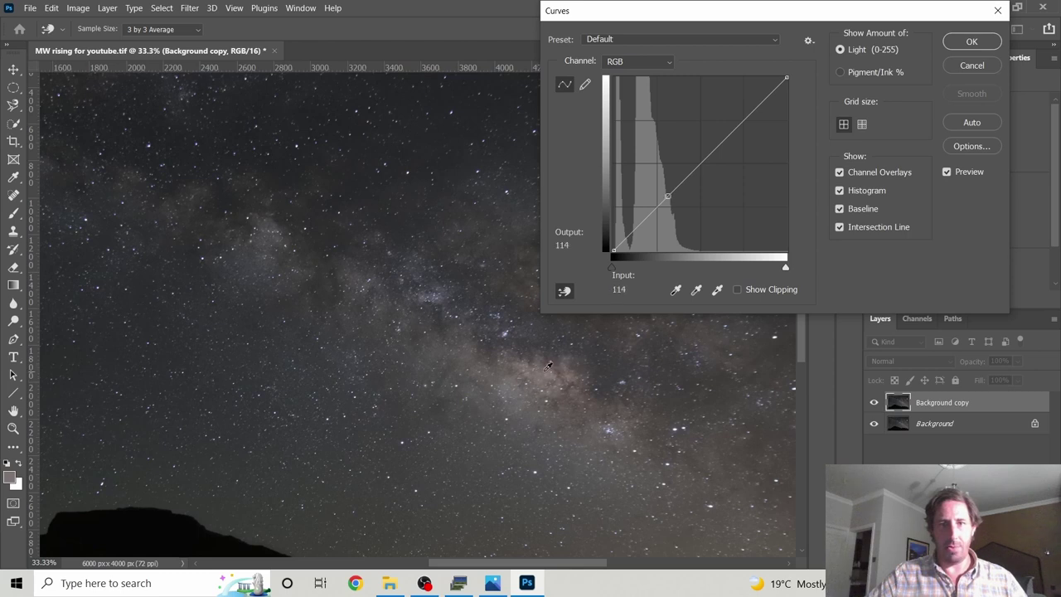
left_click(542, 369)
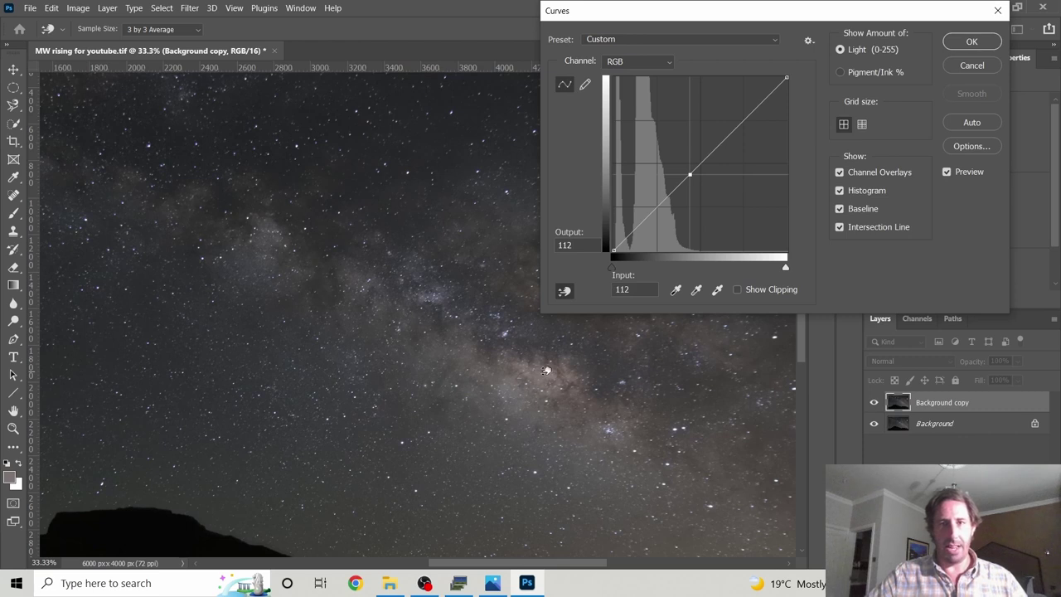
left_click_drag(545, 369, 550, 353)
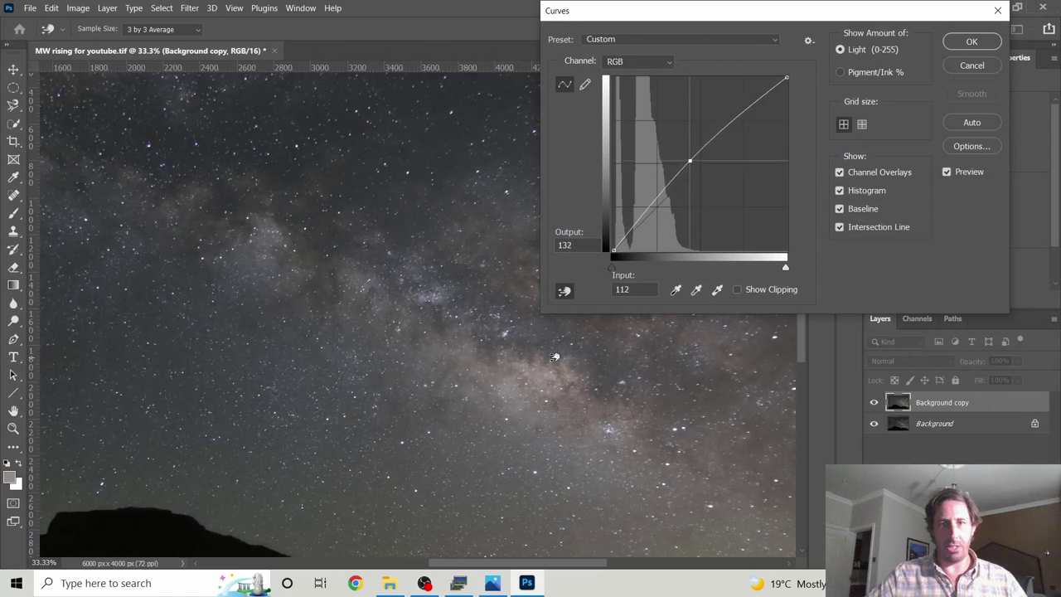
key("Down")
key("Down")
key("Down")
key("Down")
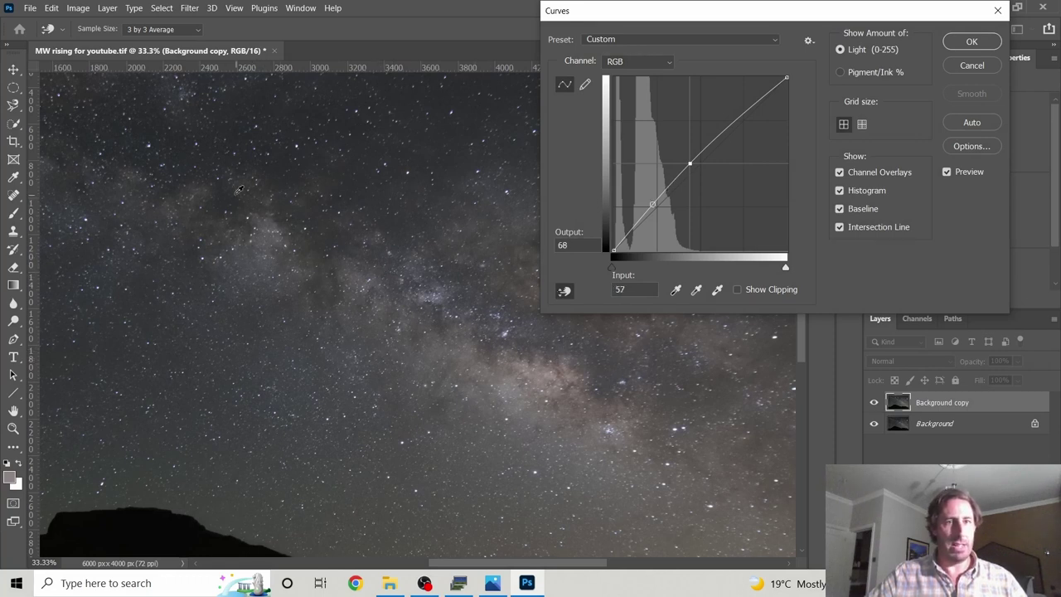
left_click(233, 195, "ctrl")
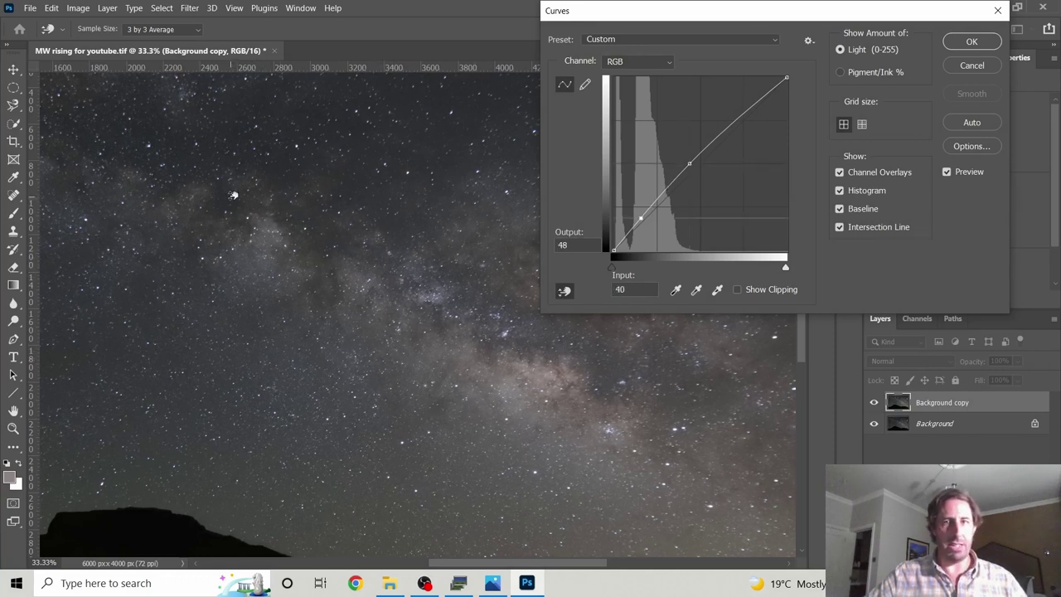
left_click_drag(233, 195, 234, 201)
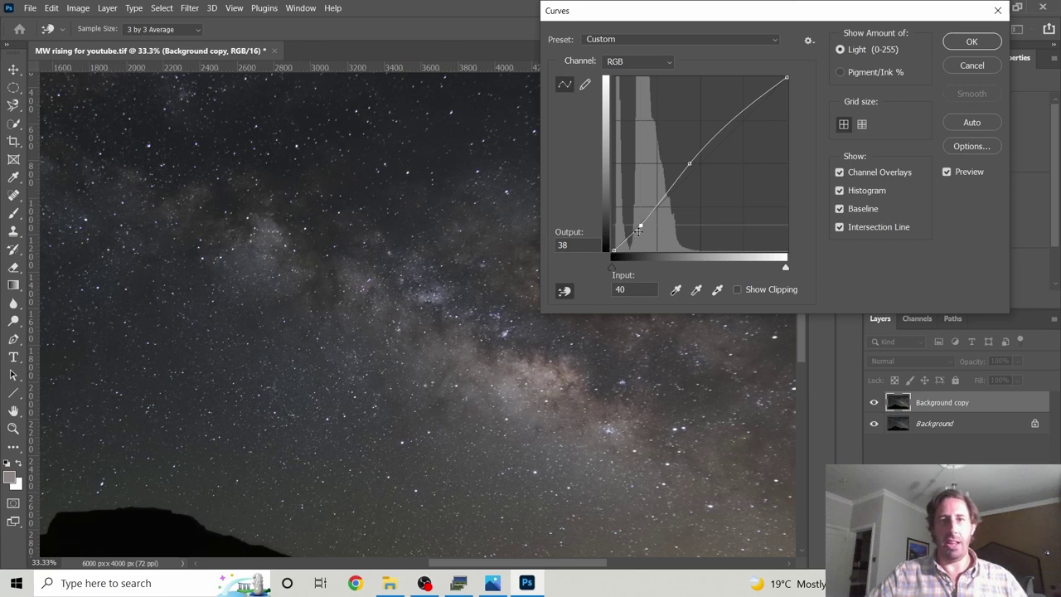
left_click(968, 46)
key("c")
key("ctrl+0")
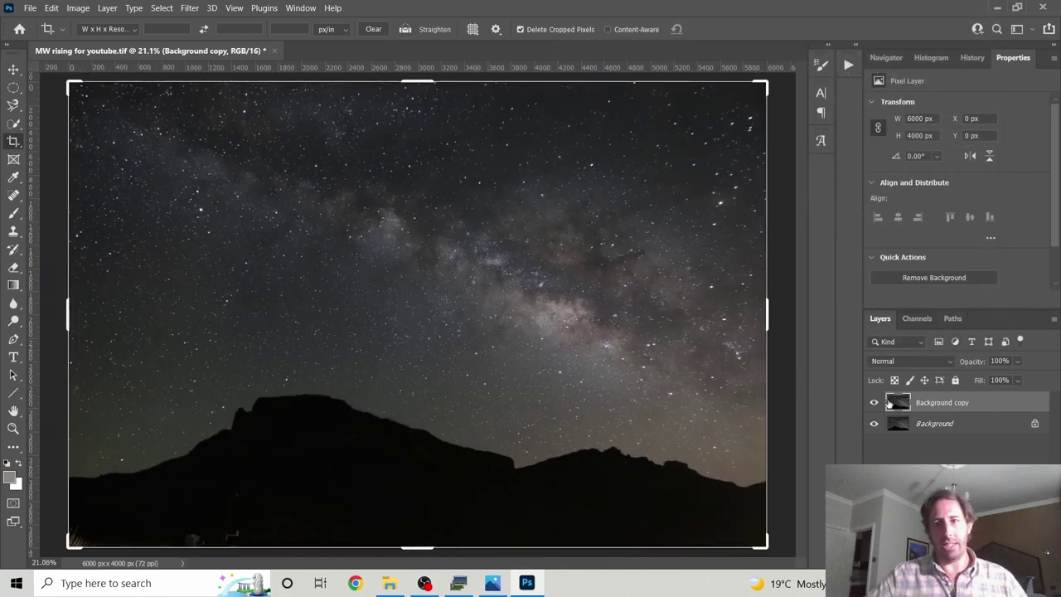
- Toggle the Background copy to compare before/after, then open IMG_9377.JPG
left_click(874, 403)
left_click(874, 404)
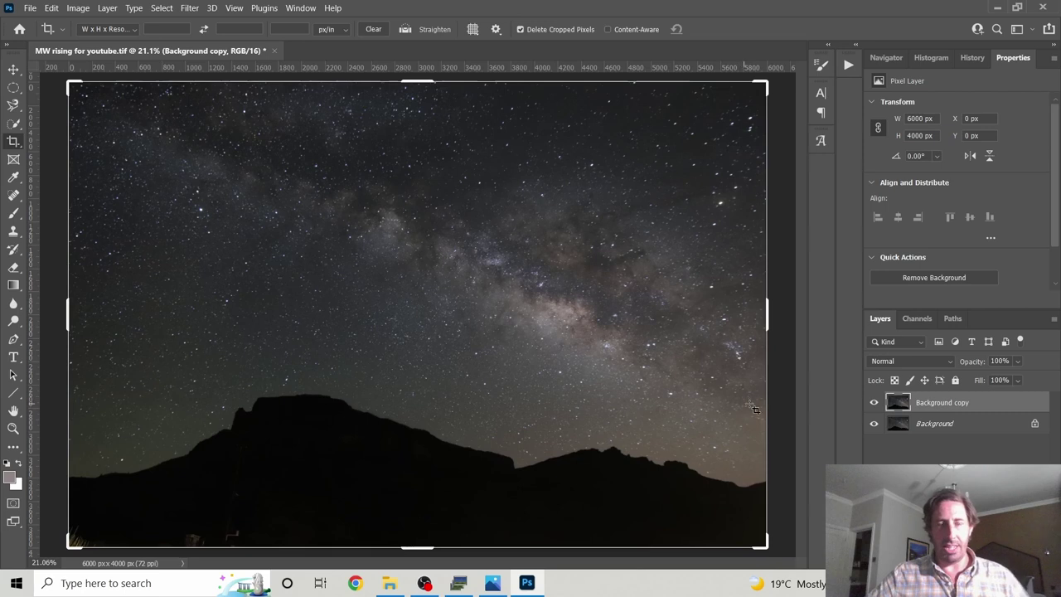
left_click(30, 8)
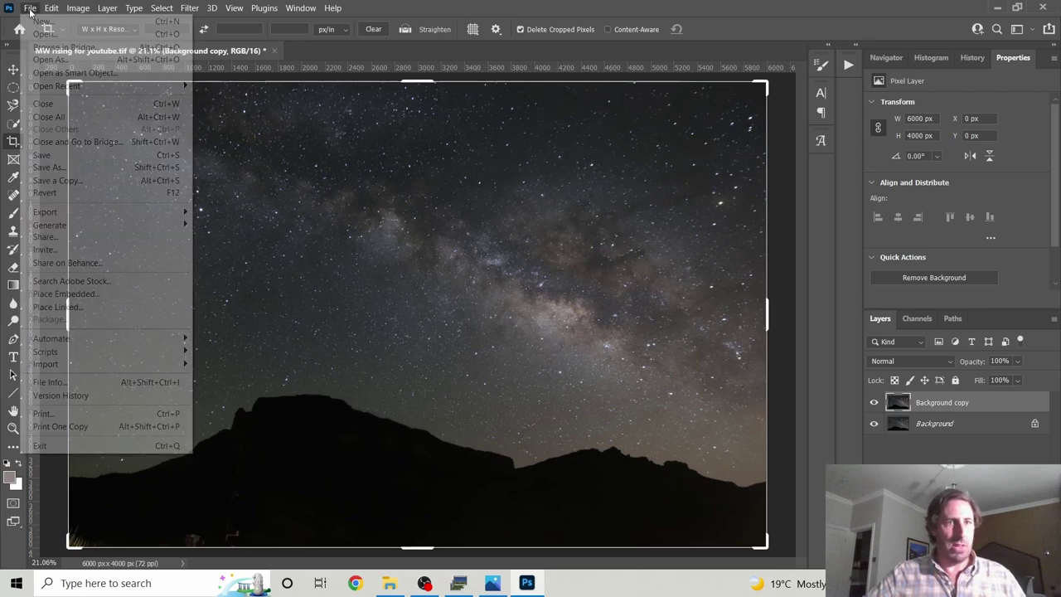
left_click(34, 33)
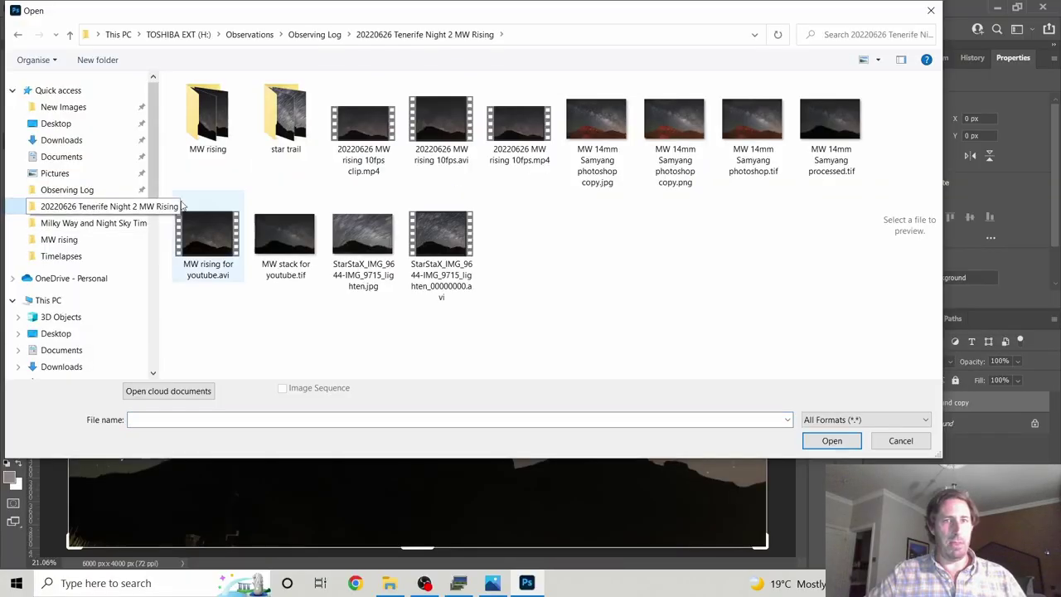
double_click(207, 116)
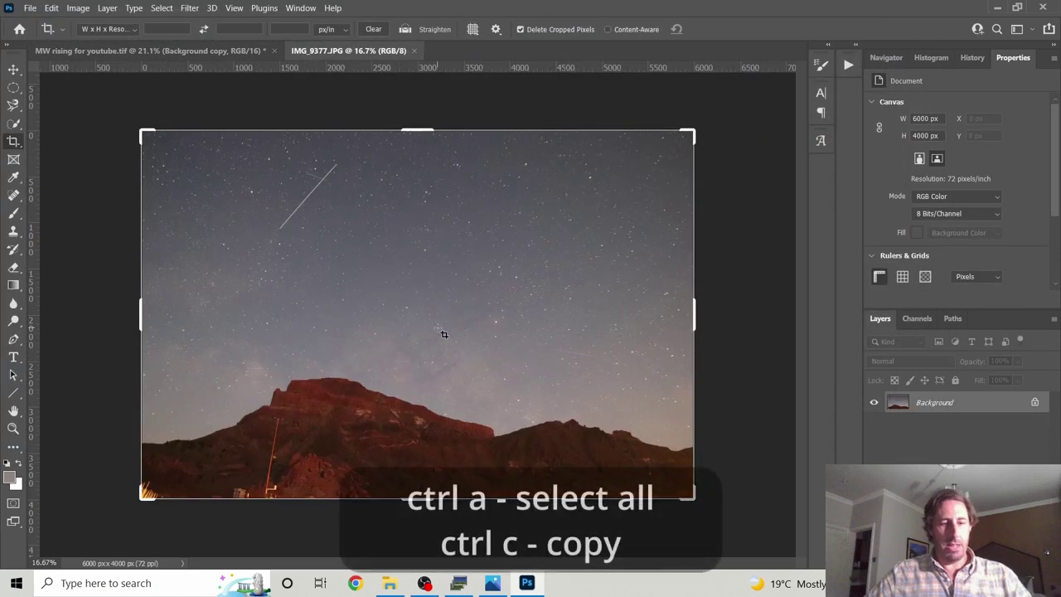
- Copy all of IMG_9377.JPG and paste it into MW rising for youtube.tif as Layer 1
key("ctrl+a")
key("ctrl+c")
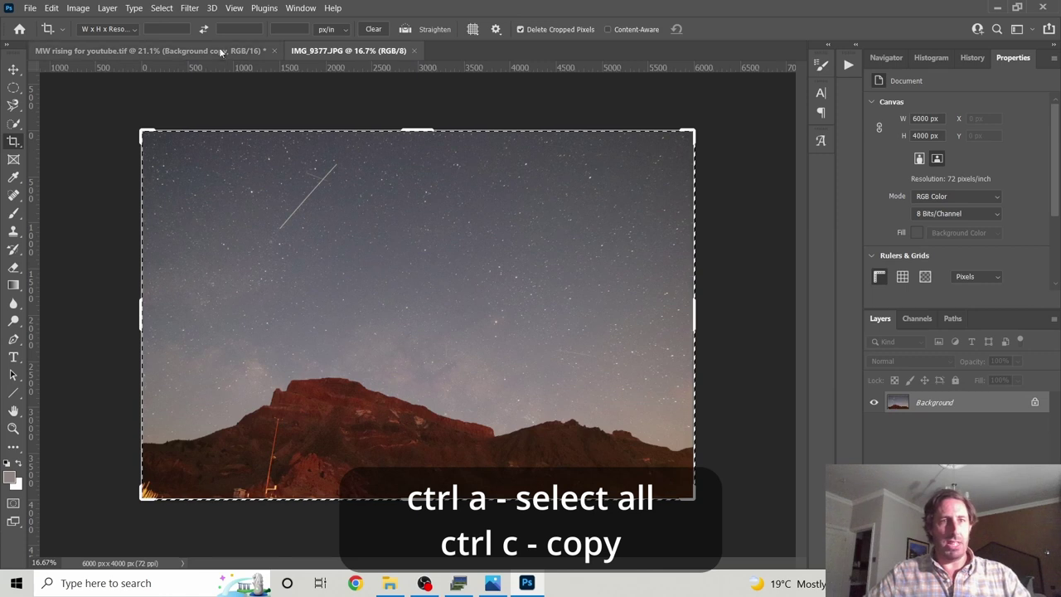
key("ctrl+Tab")
key("ctrl+v")
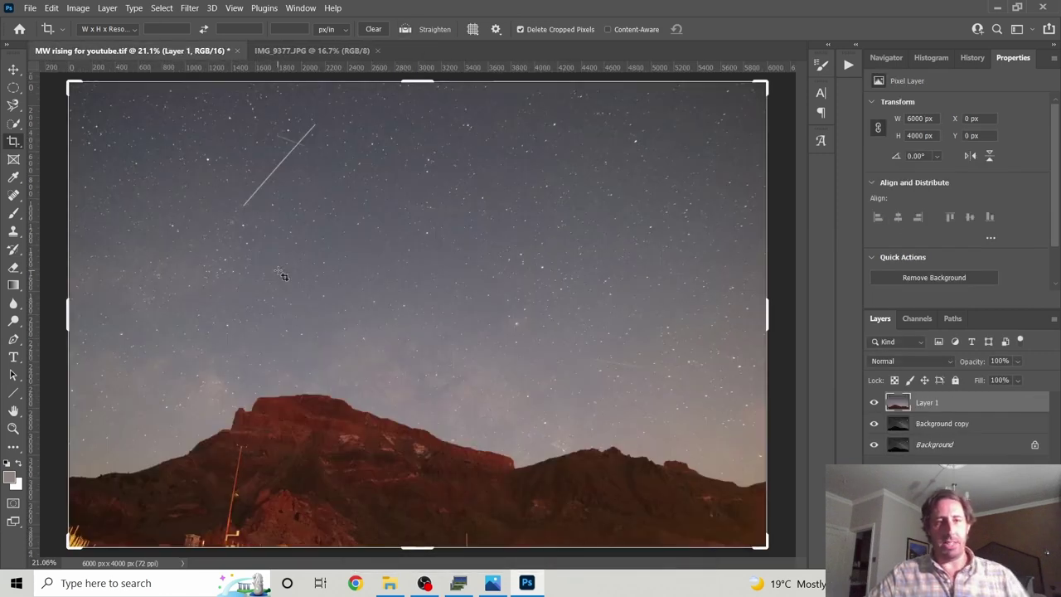
left_click(875, 402)
left_click(874, 403)
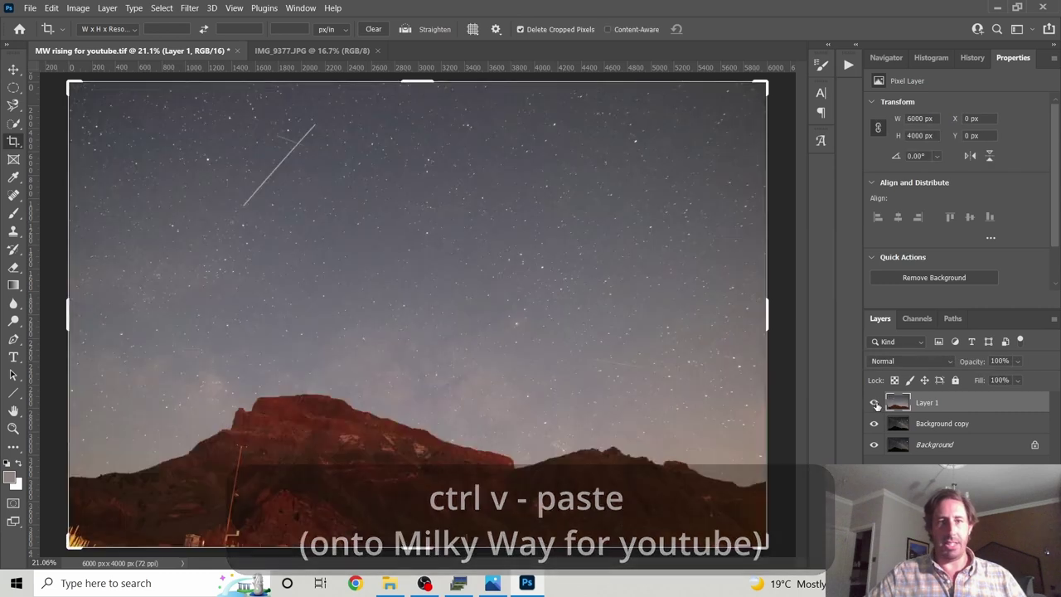
left_click(874, 403)
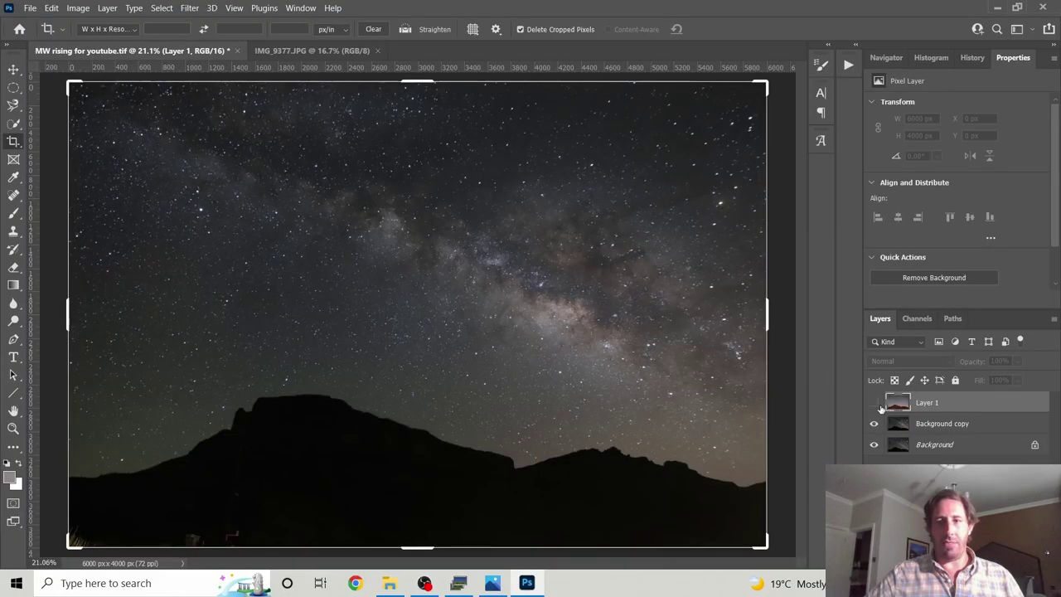
left_click(874, 403)
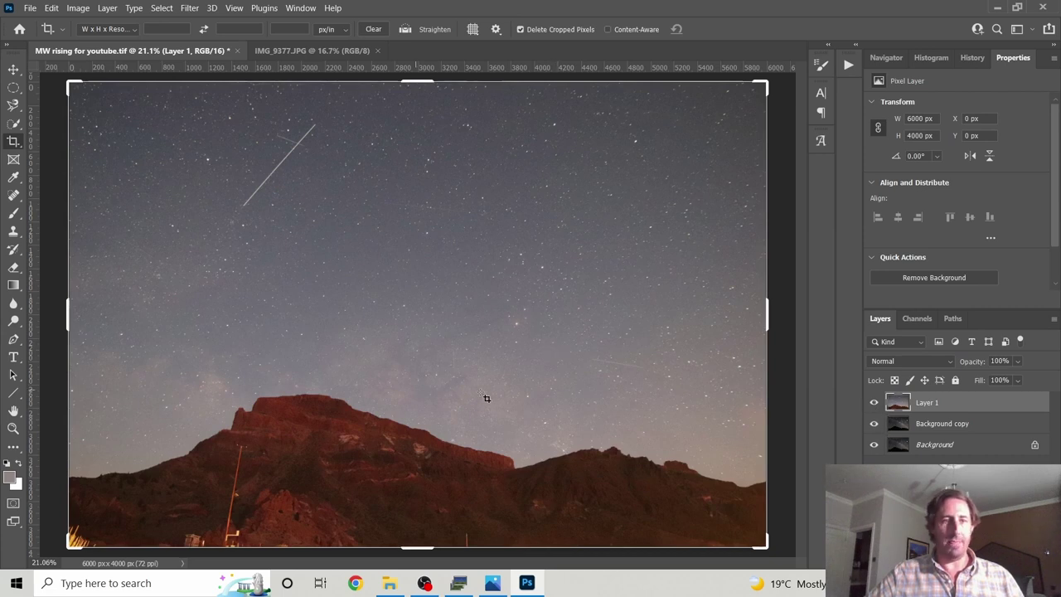
left_click(874, 402)
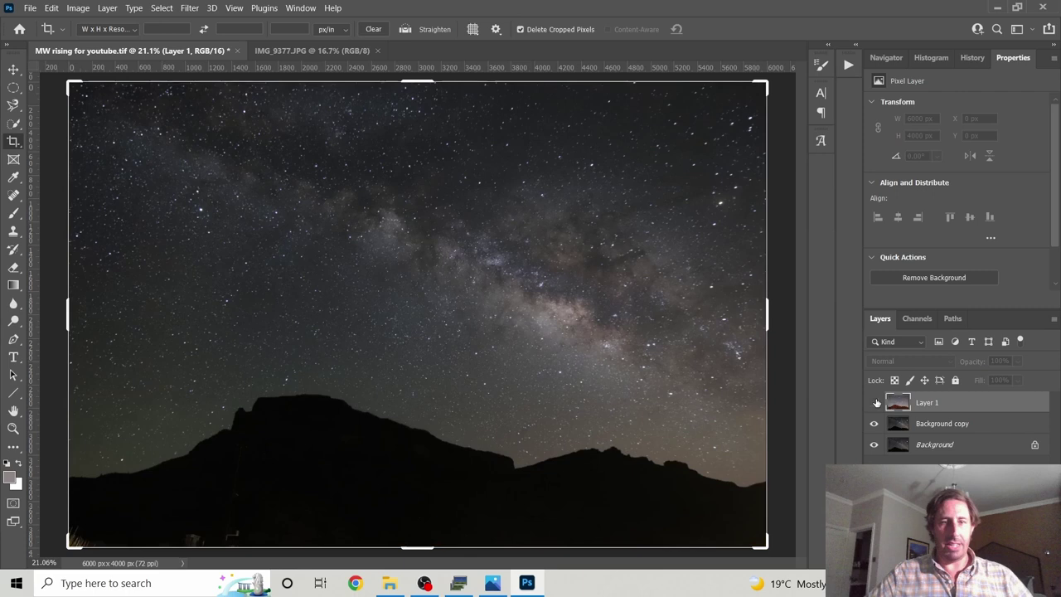
left_click(874, 402)
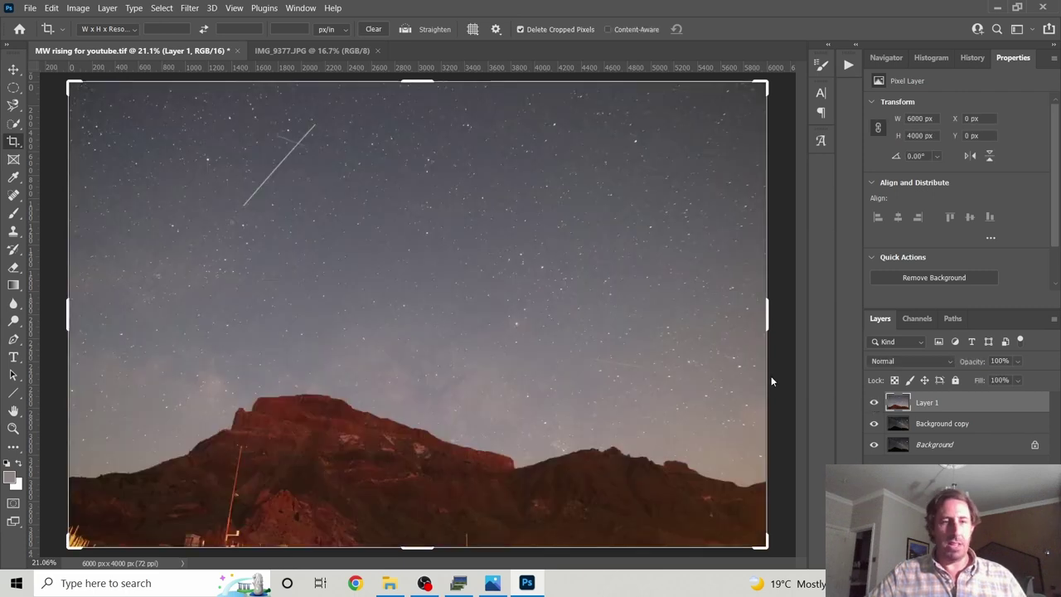
- Give Layer 1 a black Hide All mask and paint white with an 800 px brush to reveal the lit foreground
left_click(107, 9)
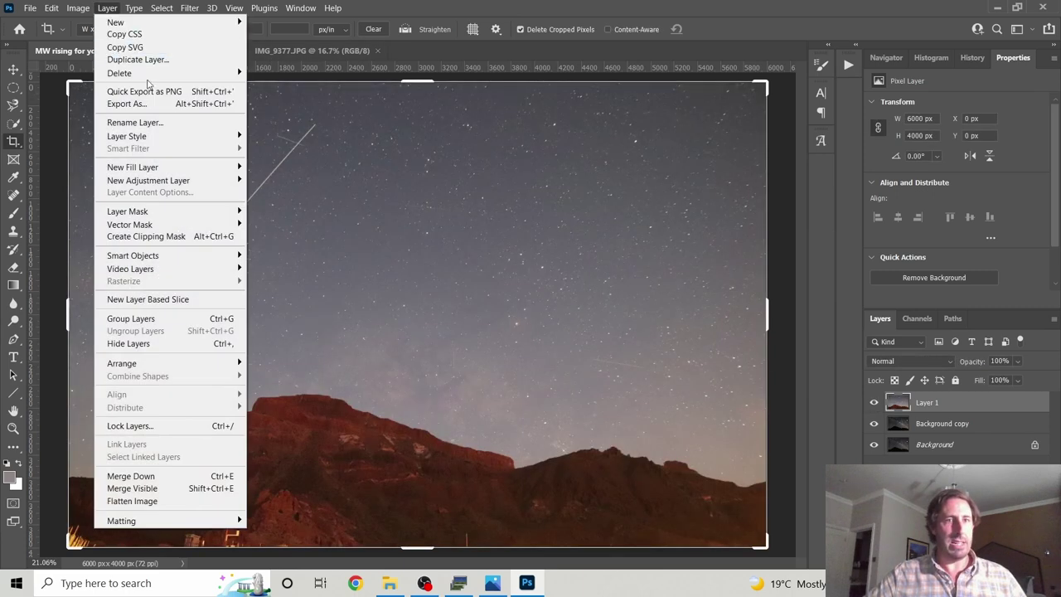
mouse_move(205, 214)
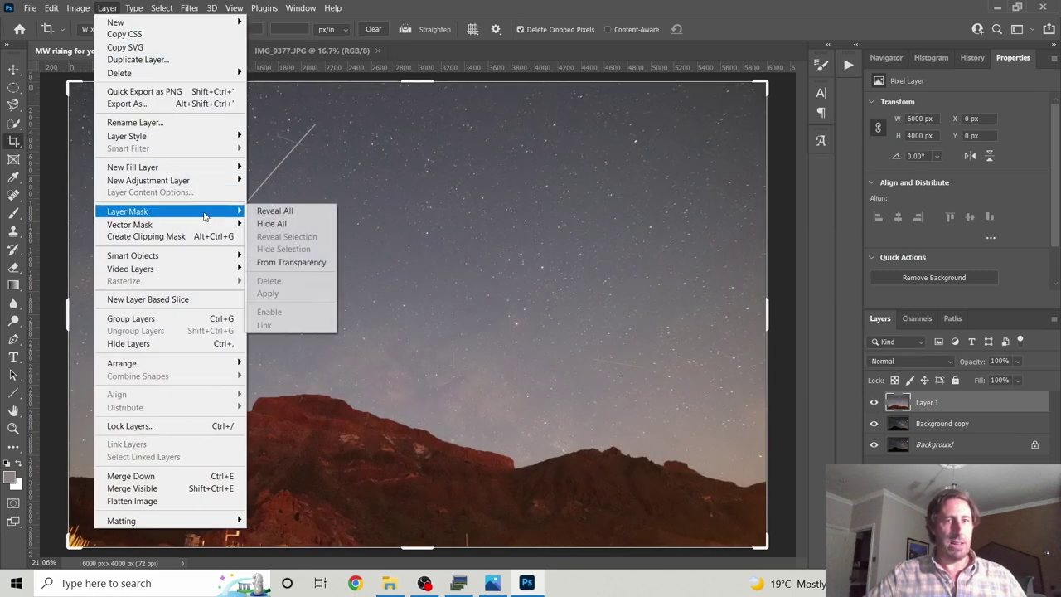
left_click(274, 224)
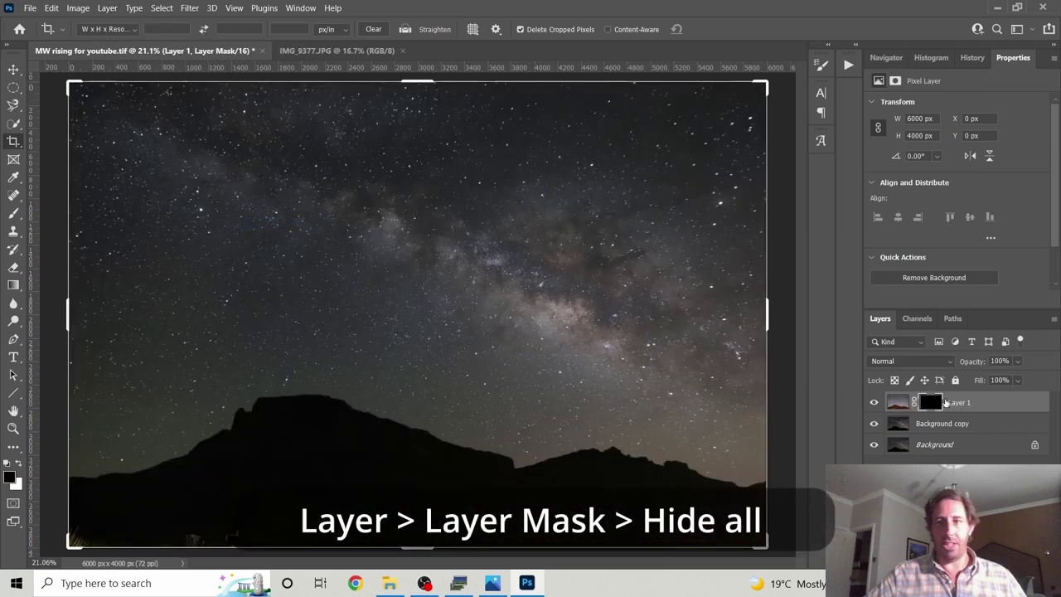
left_click(19, 463)
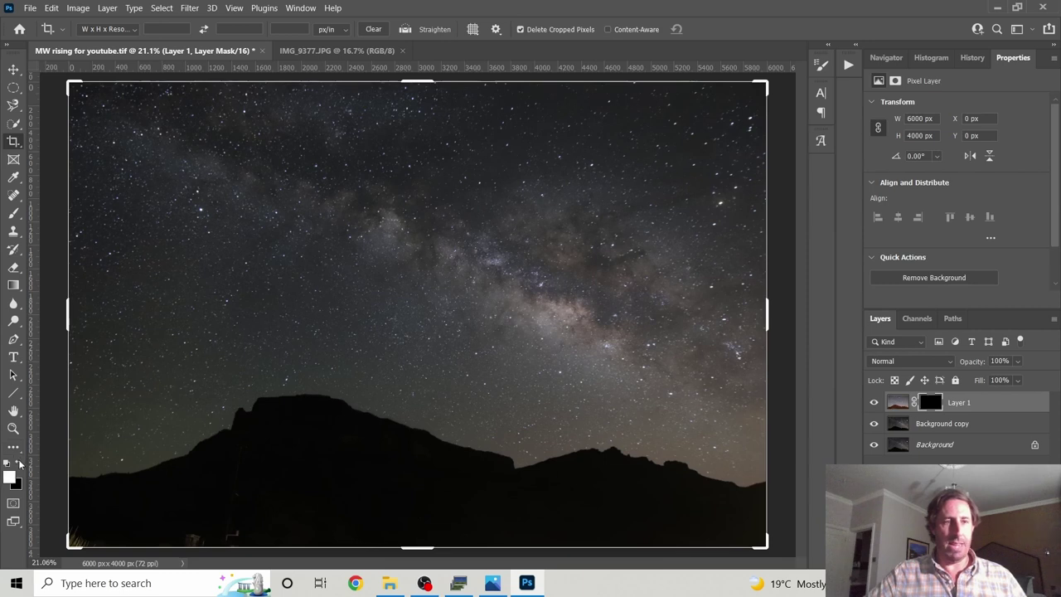
left_click(14, 212)
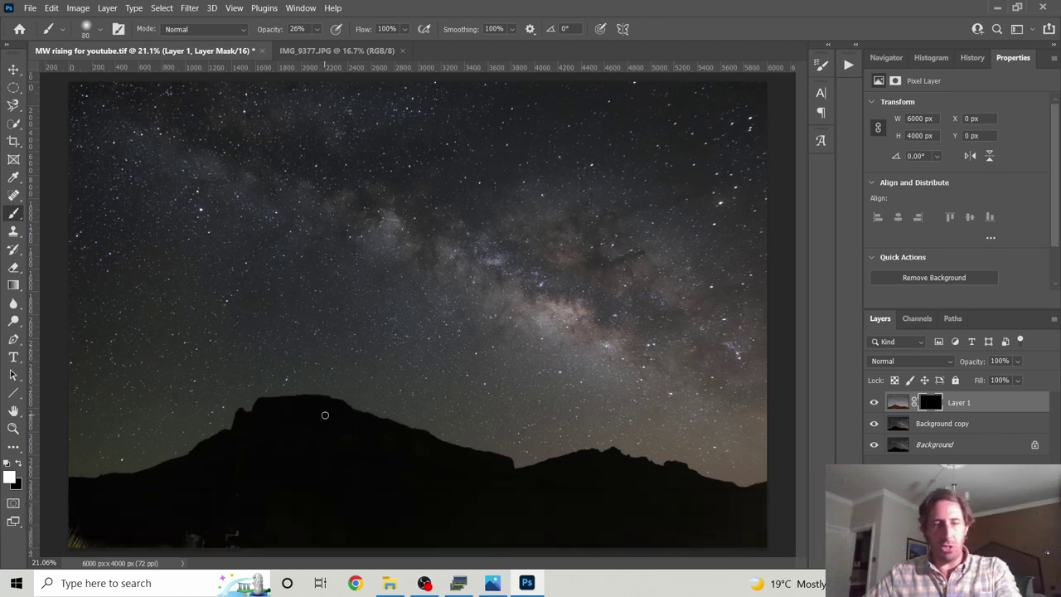
key("bracketright")
key("bracketright")
key("bracketright")
key("bracketright")
key("bracketright")
key("bracketright")
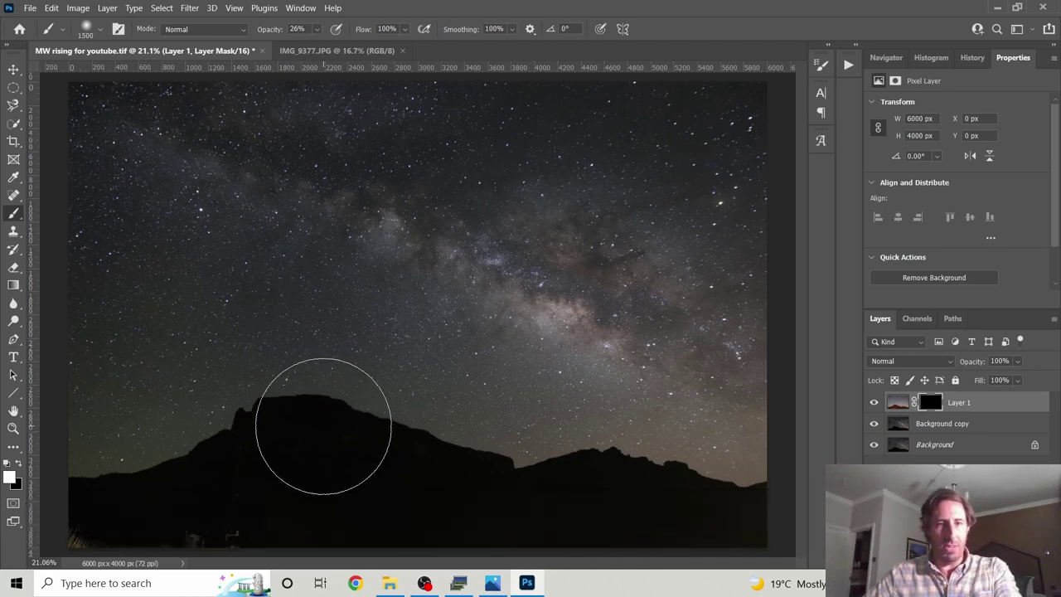
key("bracketleft")
key("bracketleft")
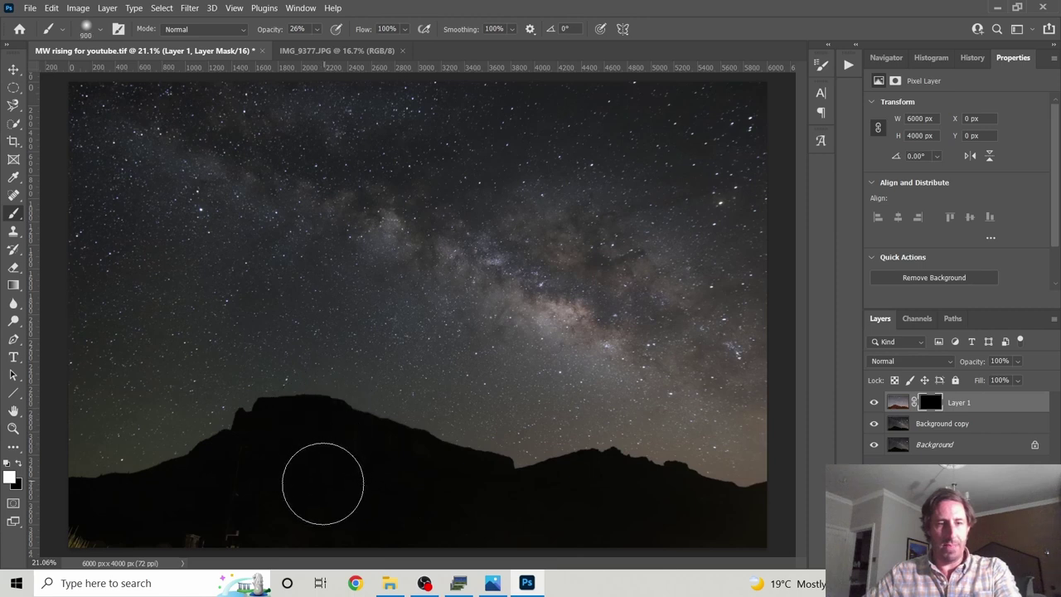
key("0")
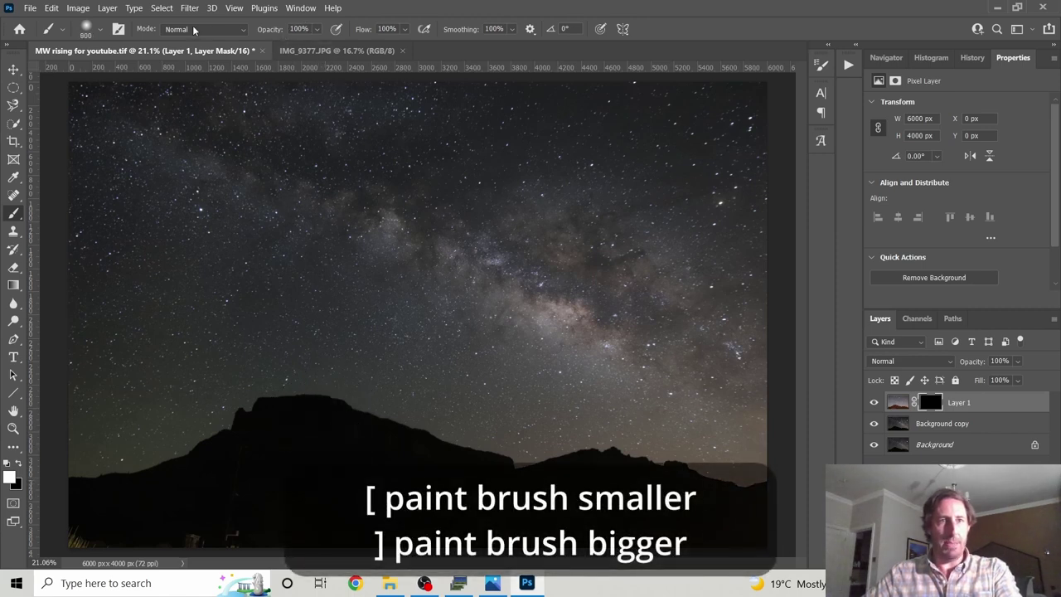
mouse_move(373, 530)
left_mouse_down()
mouse_move(308, 522)
mouse_move(244, 530)
left_mouse_up()
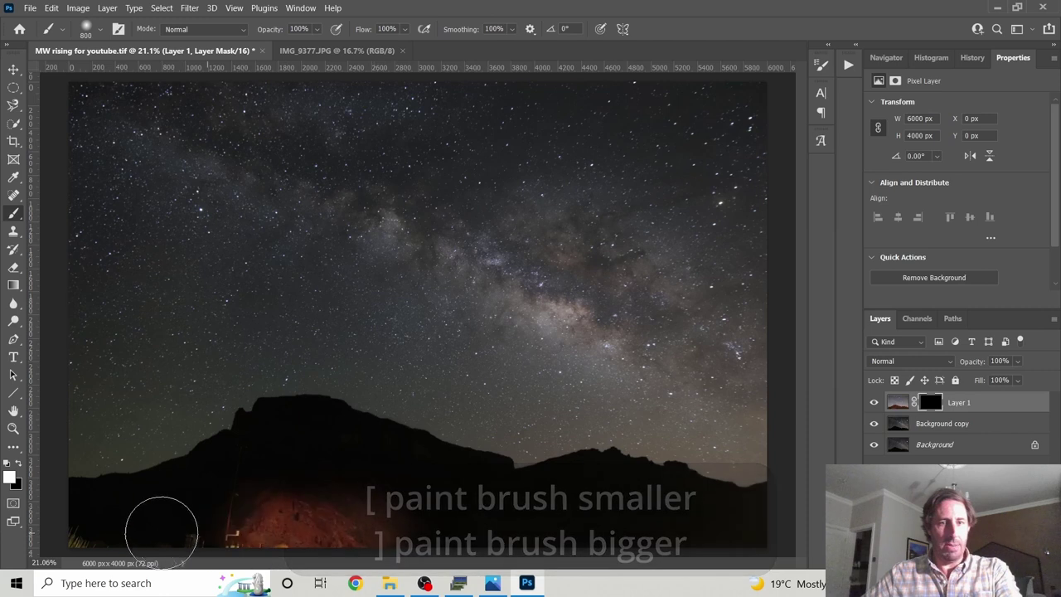
mouse_move(162, 528)
left_mouse_down()
mouse_move(116, 525)
mouse_move(63, 537)
mouse_move(330, 534)
mouse_move(761, 559)
mouse_move(728, 532)
mouse_move(262, 459)
mouse_move(186, 508)
mouse_move(724, 525)
mouse_move(222, 469)
mouse_move(168, 479)
mouse_move(268, 480)
mouse_move(446, 541)
mouse_move(276, 469)
mouse_move(144, 499)
left_mouse_up()
- Paint black along the ridge line to hide the orange spill, then zoom back out
key("bracketleft")
key("bracketleft")
key("bracketleft")
key("bracketleft")
key("bracketleft")
key("bracketleft")
key("ctrl+plus")
key("ctrl+plus")
scroll(425, 437, "down", 3)
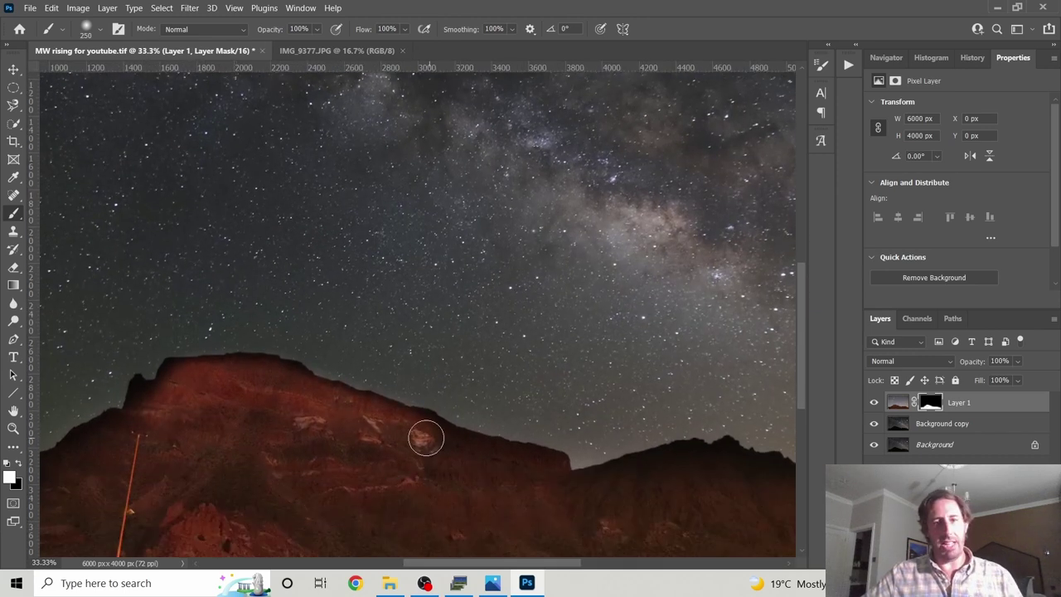
scroll(538, 469, "right", 5)
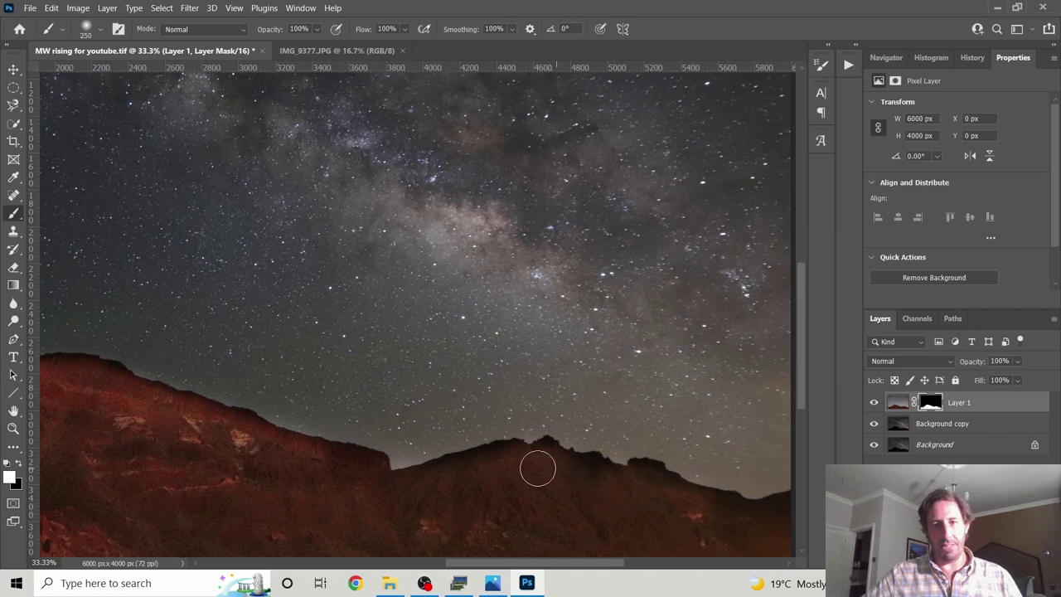
scroll(588, 511, "right", 6)
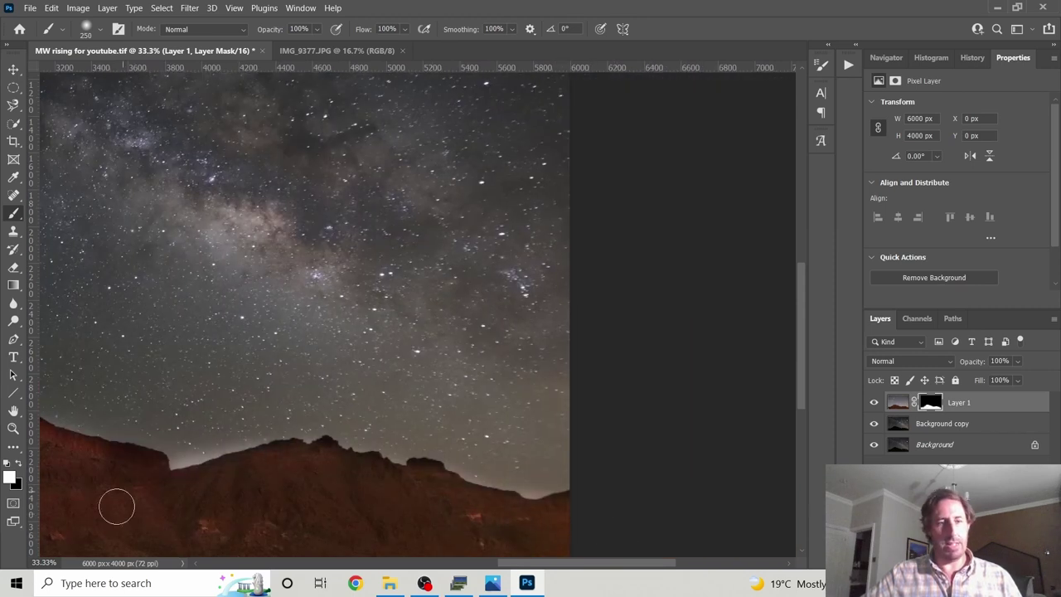
left_click(19, 466)
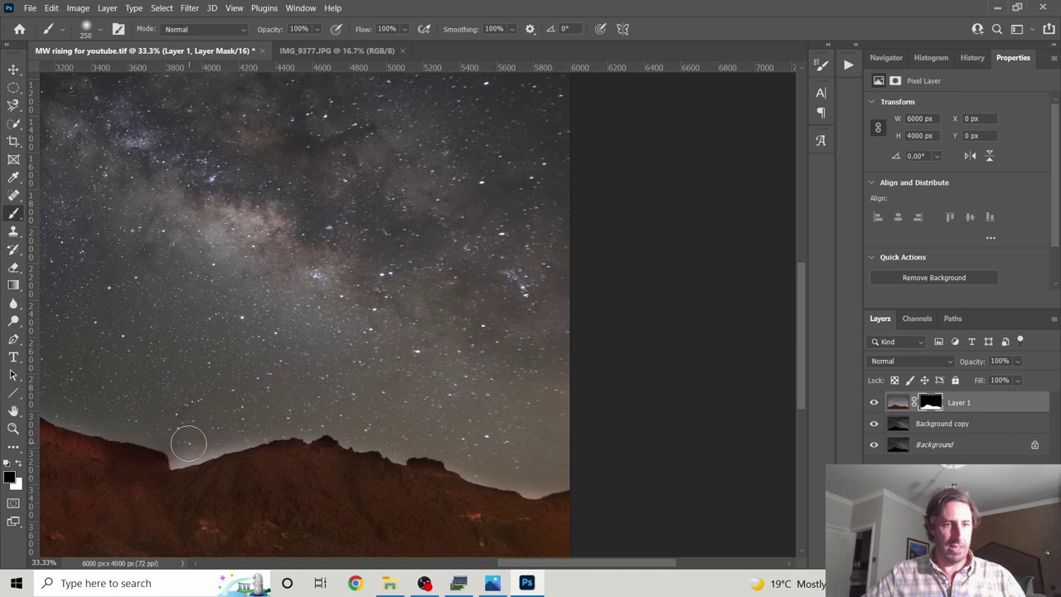
mouse_move(188, 444)
left_mouse_down()
mouse_move(179, 440)
mouse_move(298, 414)
left_mouse_up()
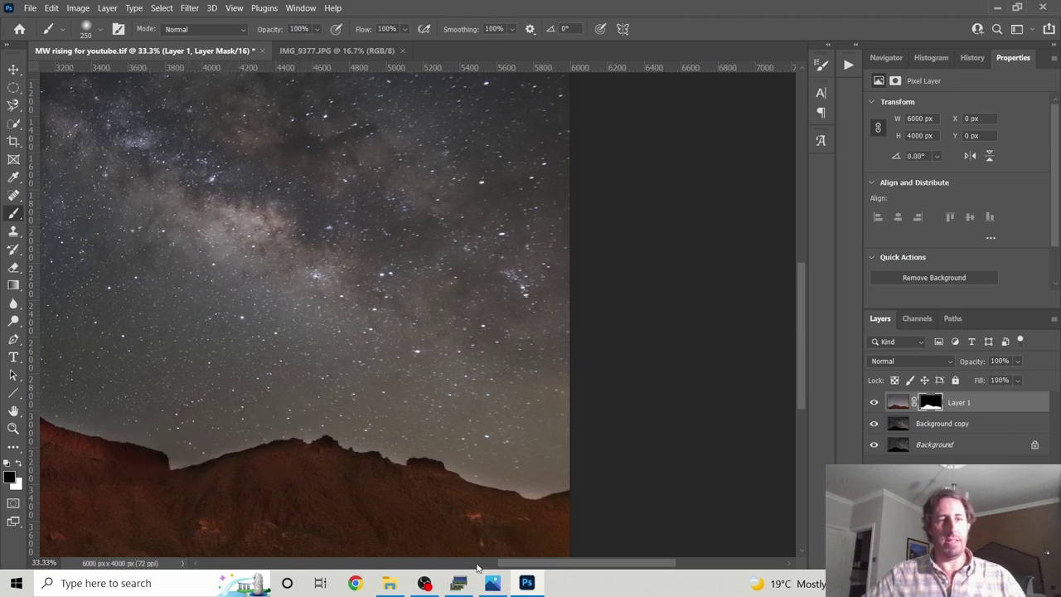
key("ctrl+minus")
key("ctrl+minus")
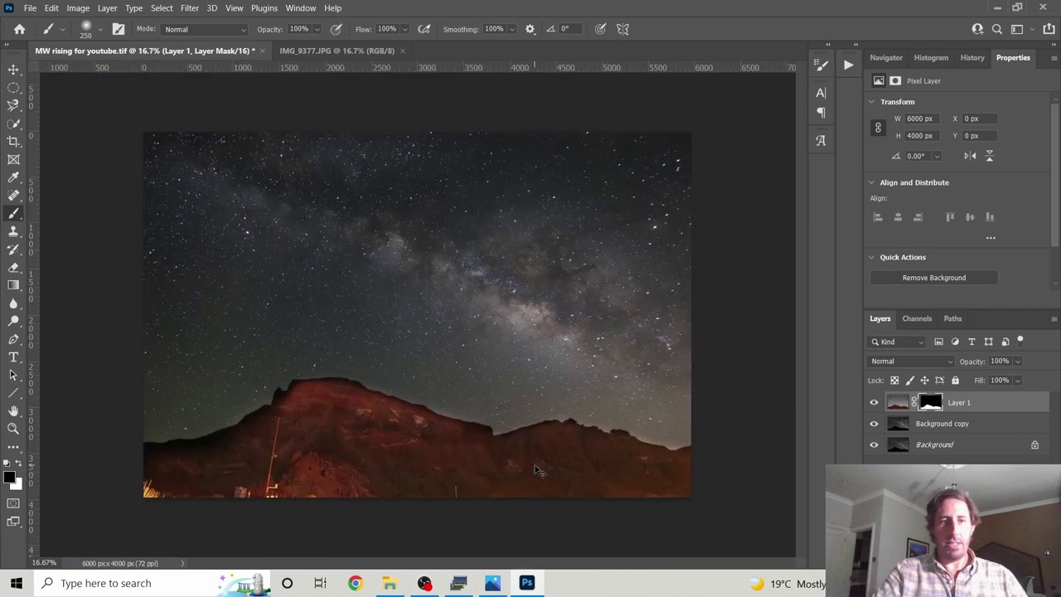
scroll(534, 470, "down", 1)
scroll(535, 465, "up", 2)
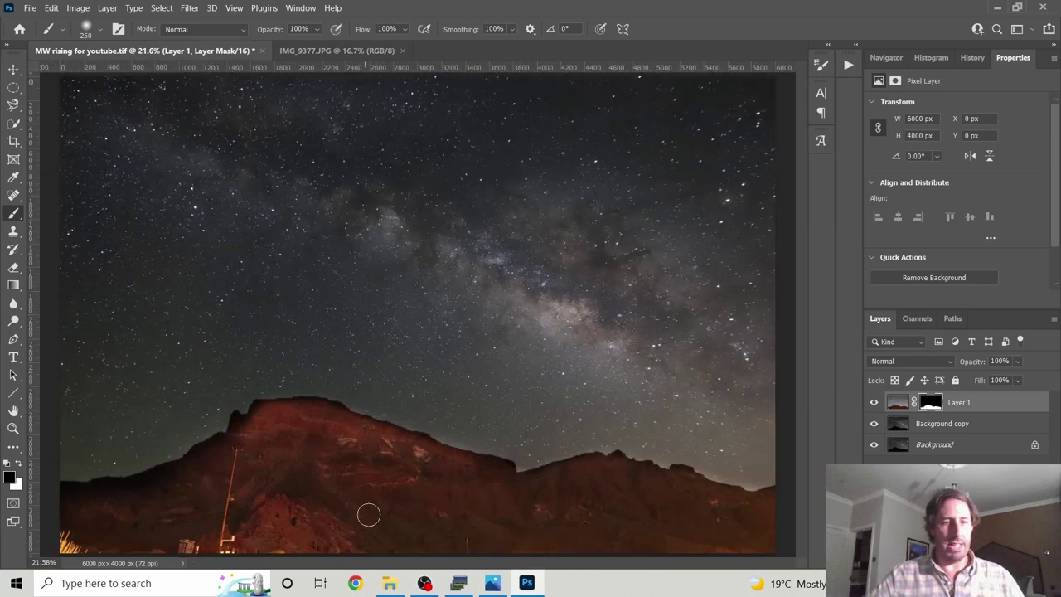
- Clone-stamp over the thin light streak on Layer 1's mountain pixels
left_click(13, 232)
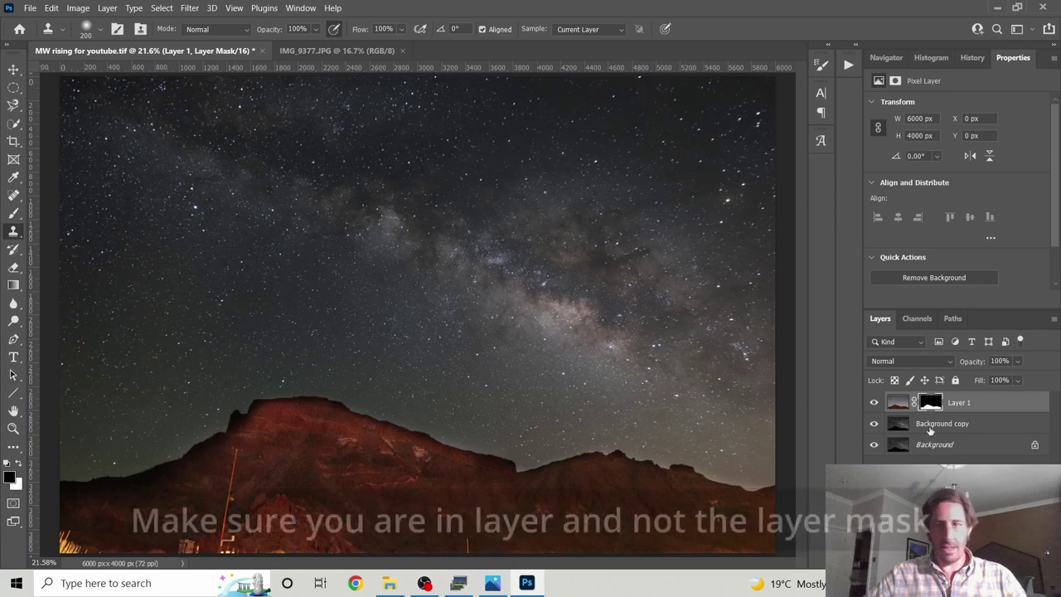
left_click(898, 402)
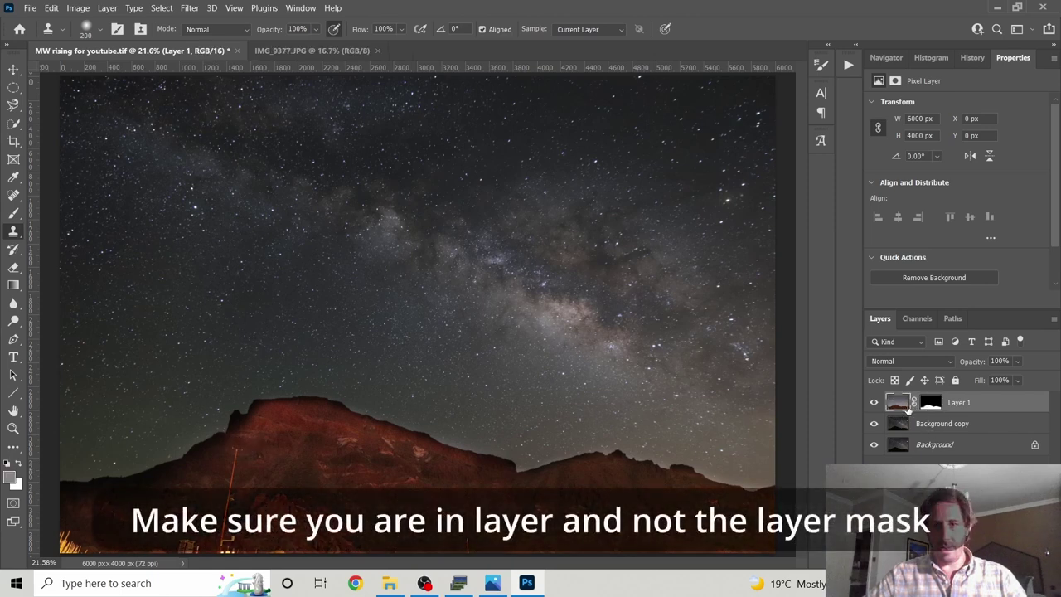
left_click(259, 450, "alt")
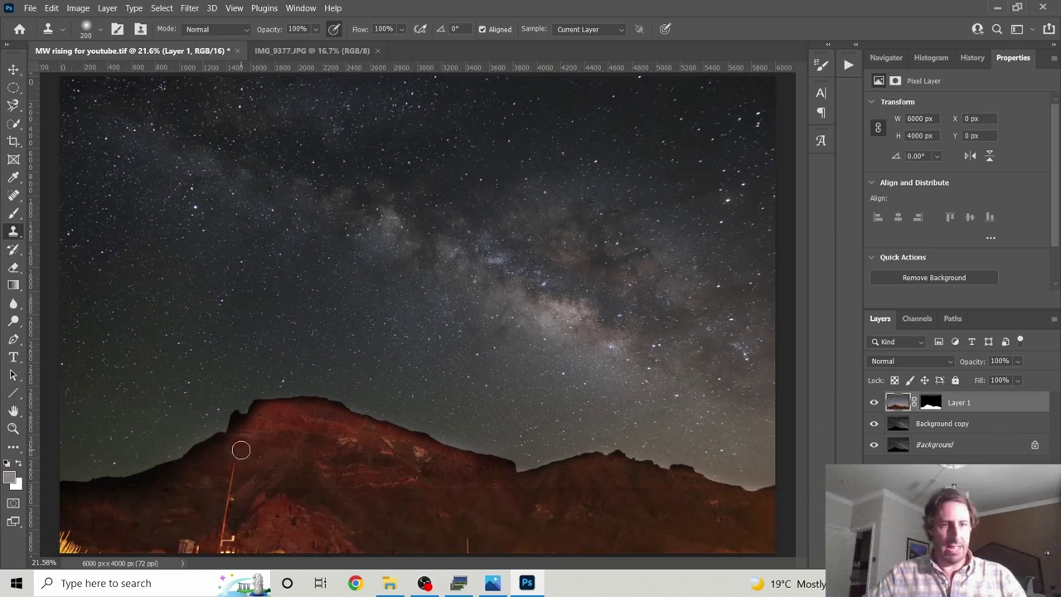
mouse_move(231, 482)
left_mouse_down()
mouse_move(229, 527)
mouse_move(213, 544)
mouse_move(246, 530)
left_mouse_up()
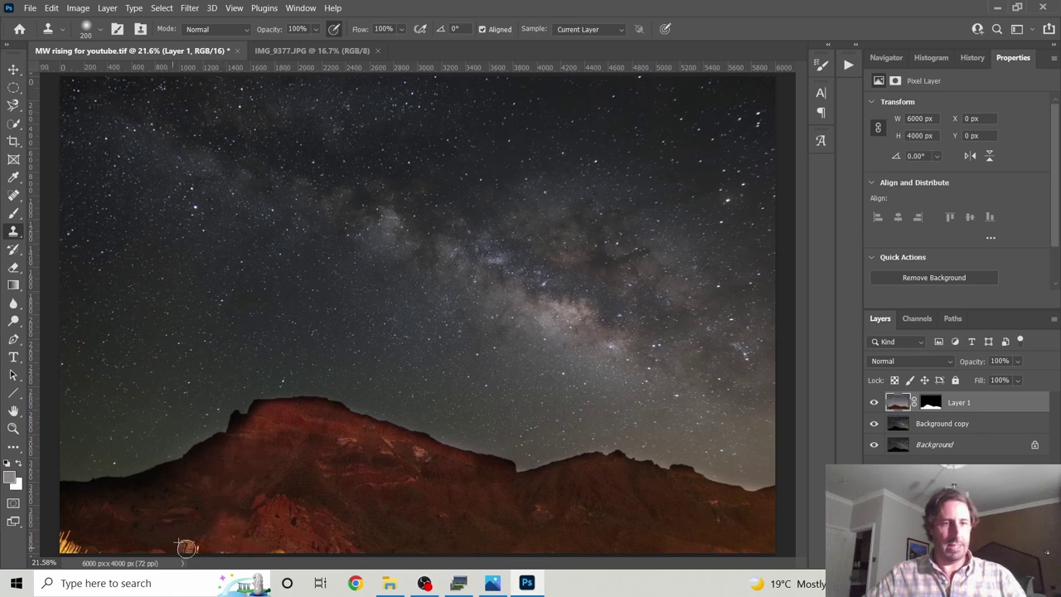
- Return to Layer 1's mask with the Brush tool shrunk to 175 px
key("m")
key("ctrl+backslash")
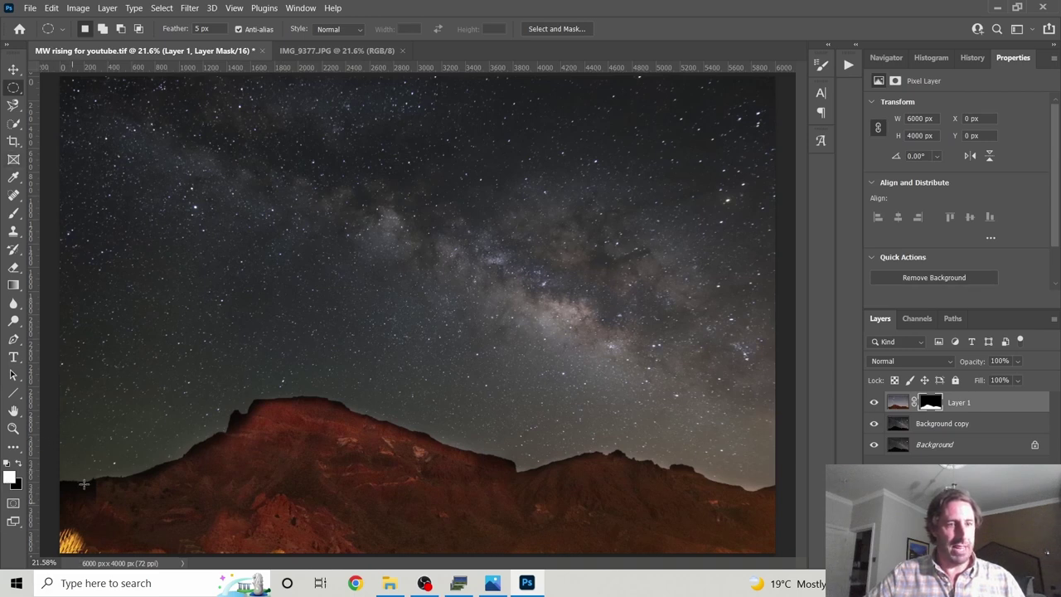
left_click(13, 212)
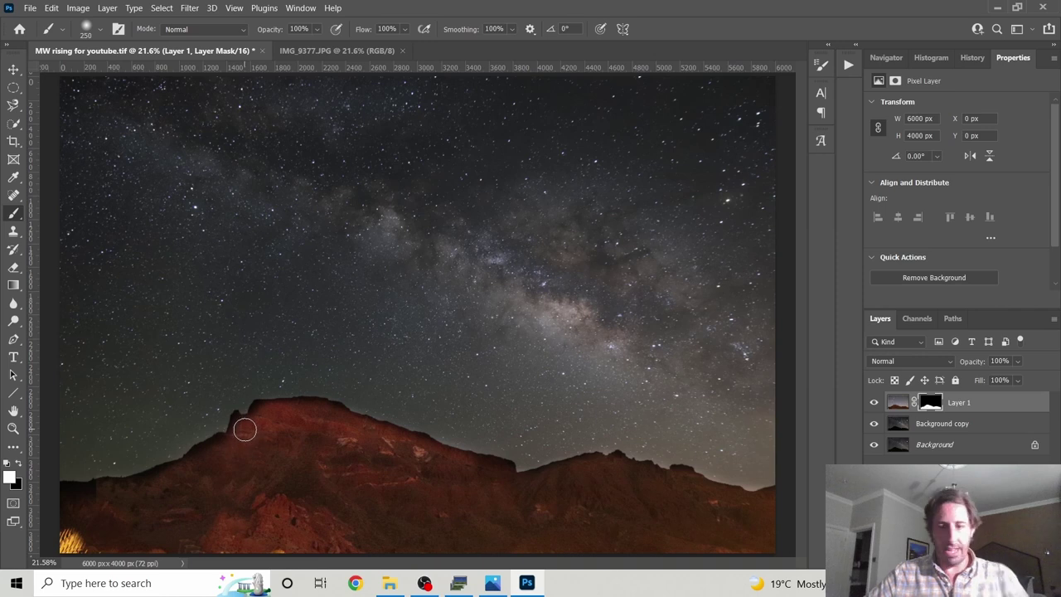
key("bracketleft")
key("bracketleft")
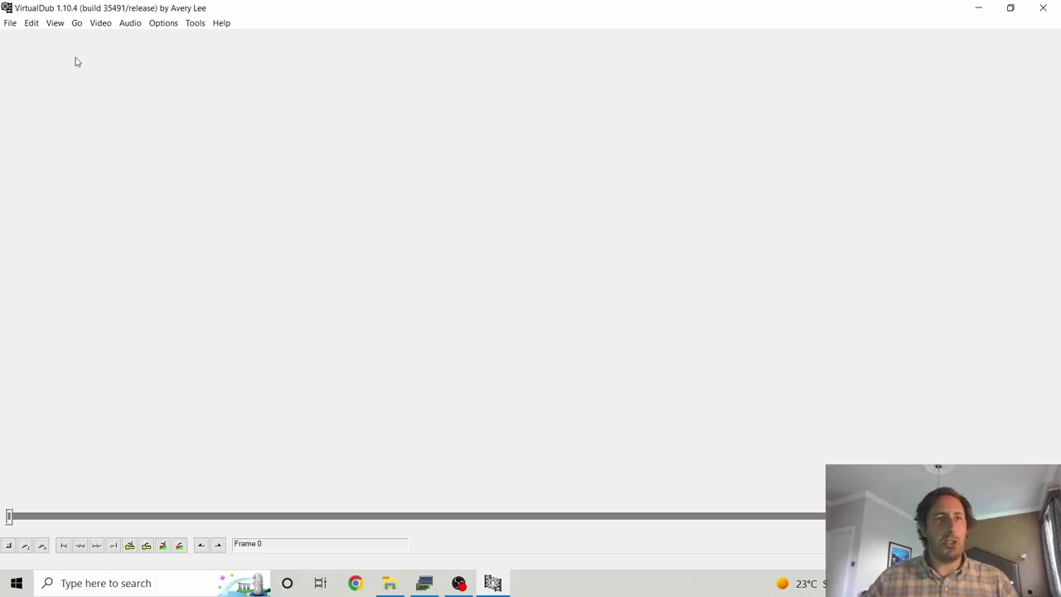
- Open IMG_9377.JPG from the MW rising folder as the start of the image sequence
left_click(10, 23)
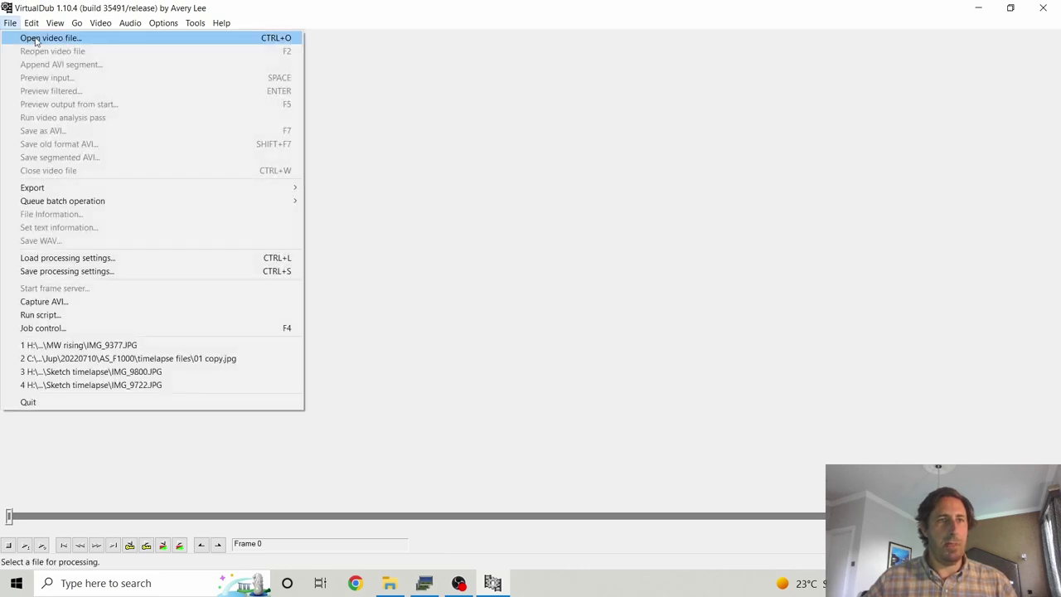
left_click(35, 39)
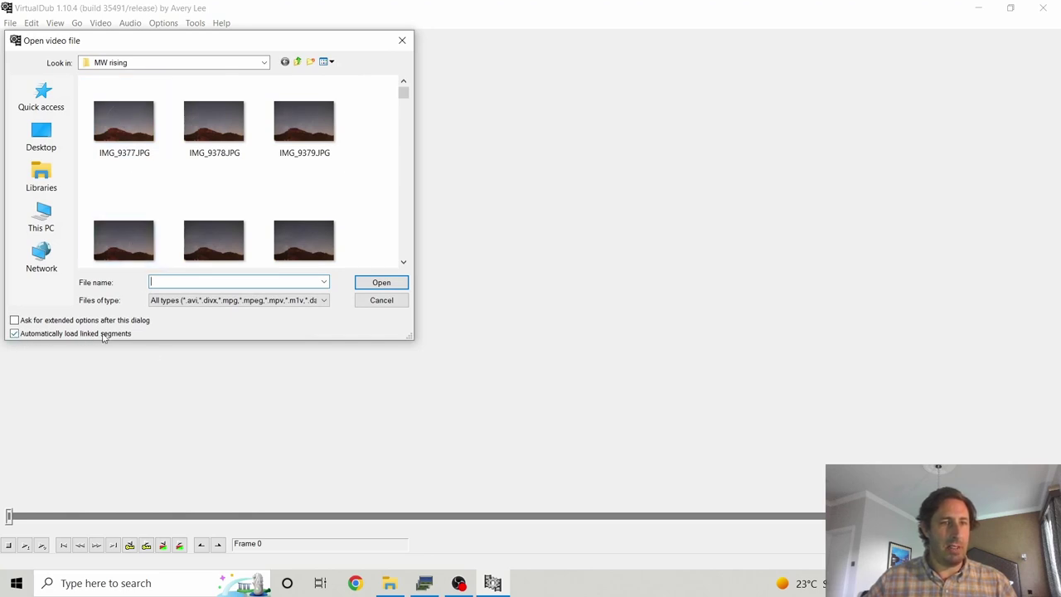
left_click(135, 147)
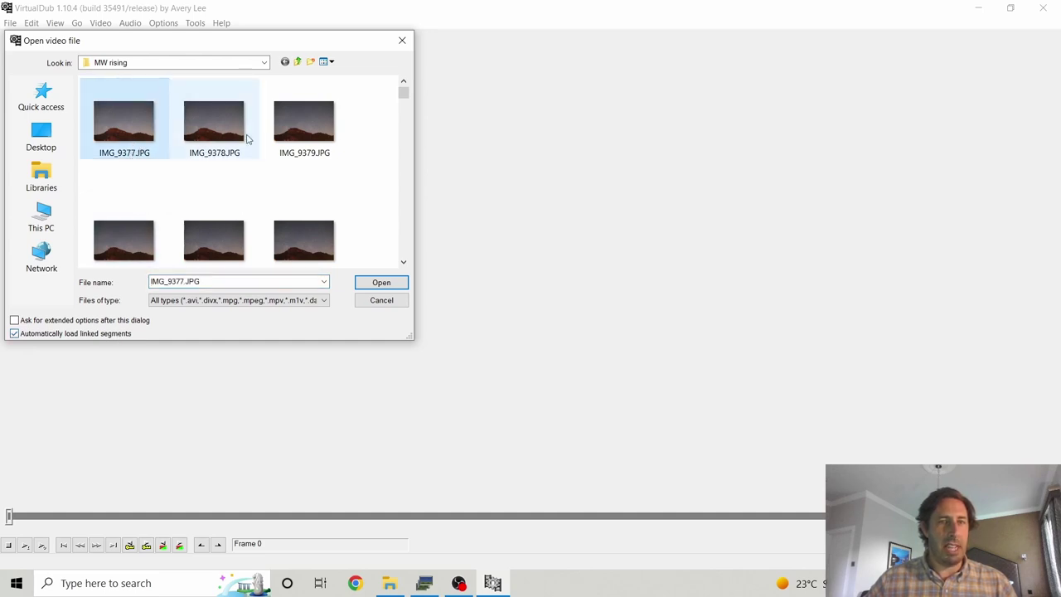
scroll(246, 135, "down", 10)
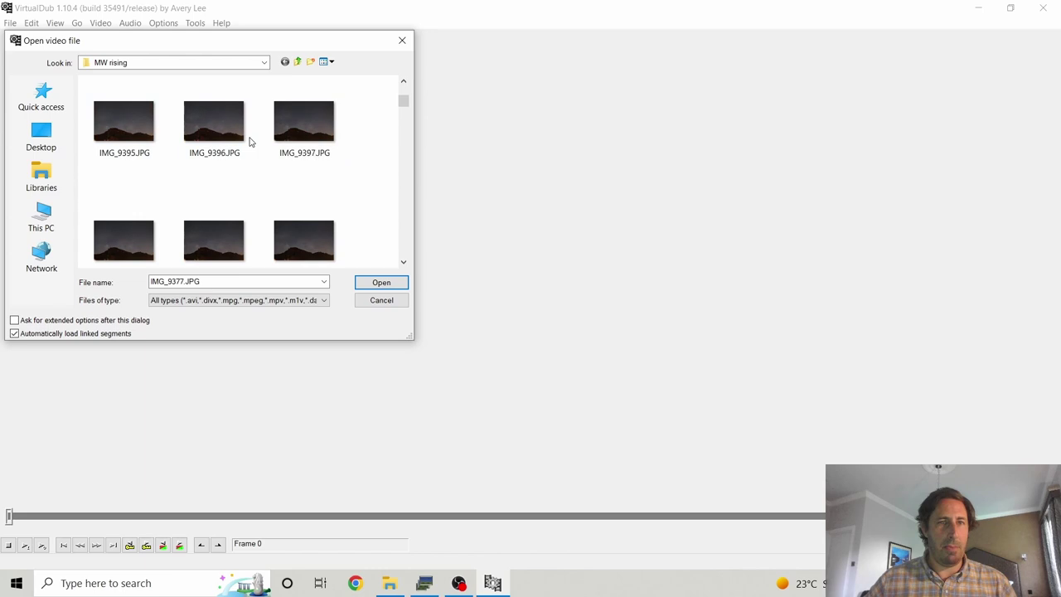
scroll(254, 144, "up", 10)
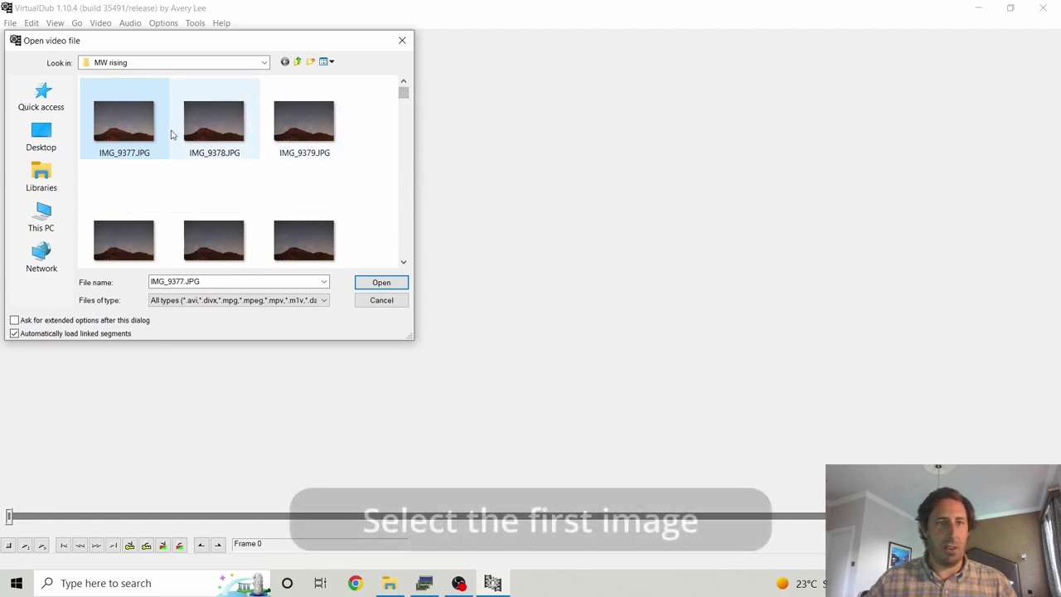
left_click(395, 284)
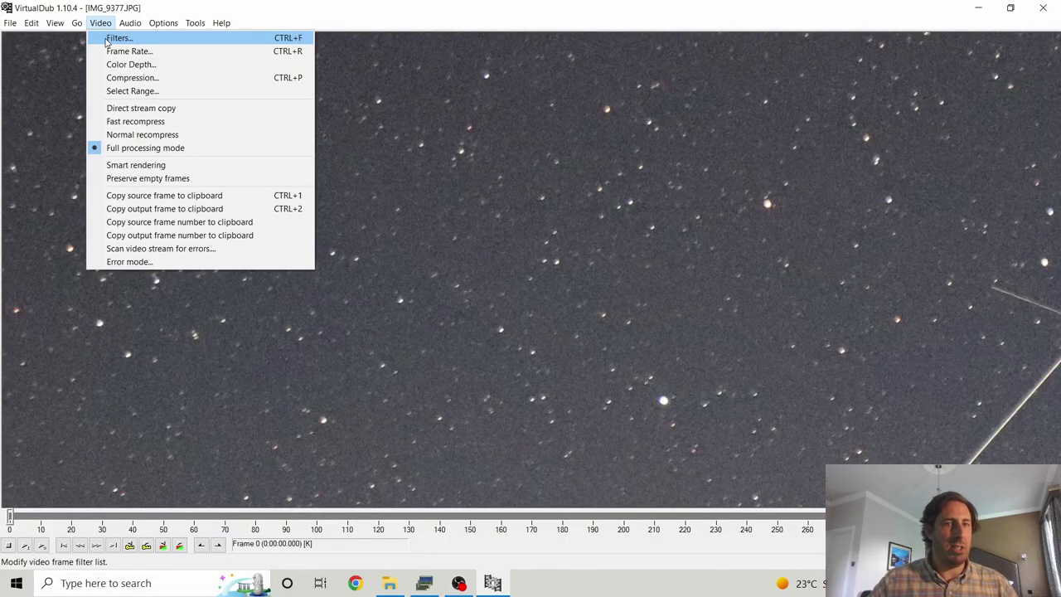
- Add a resize filter with width 1920 in absolute pixels, scaling frames to 1920x1280
left_click(116, 38)
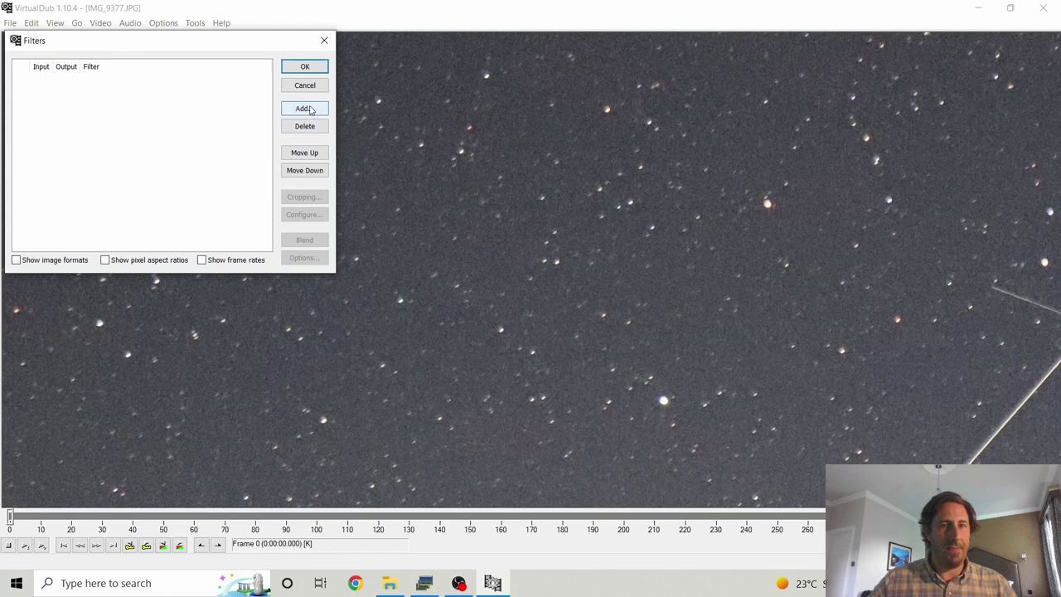
left_click(303, 109)
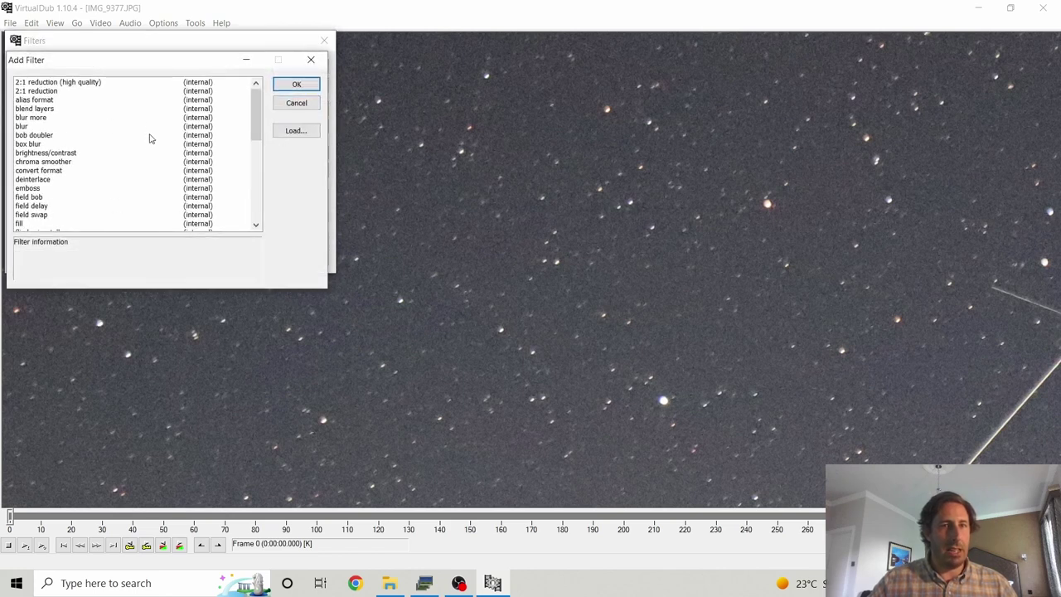
scroll(99, 149, "down", 6)
key("r")
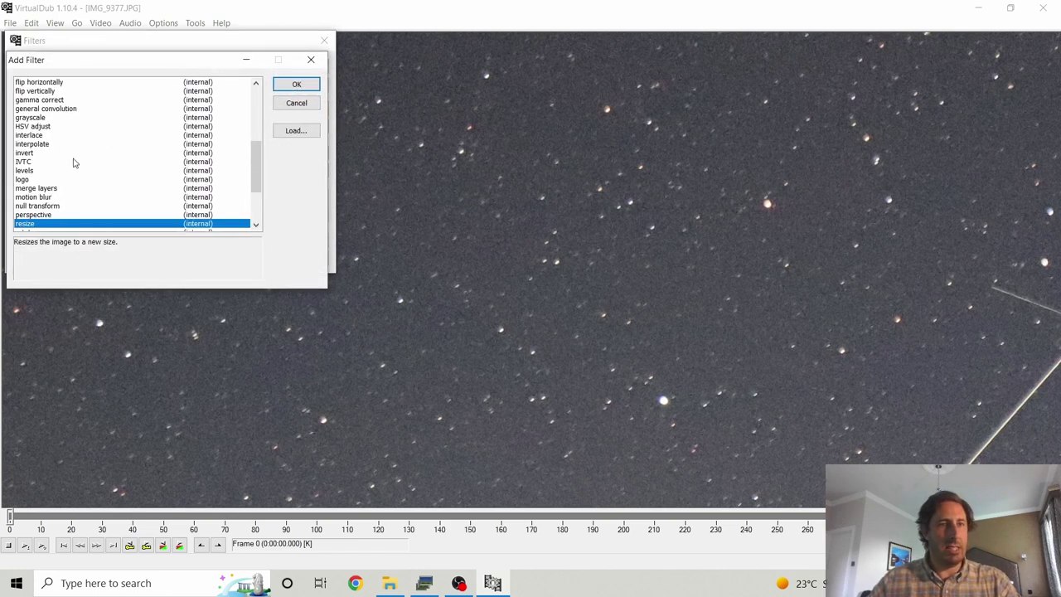
double_click(39, 223)
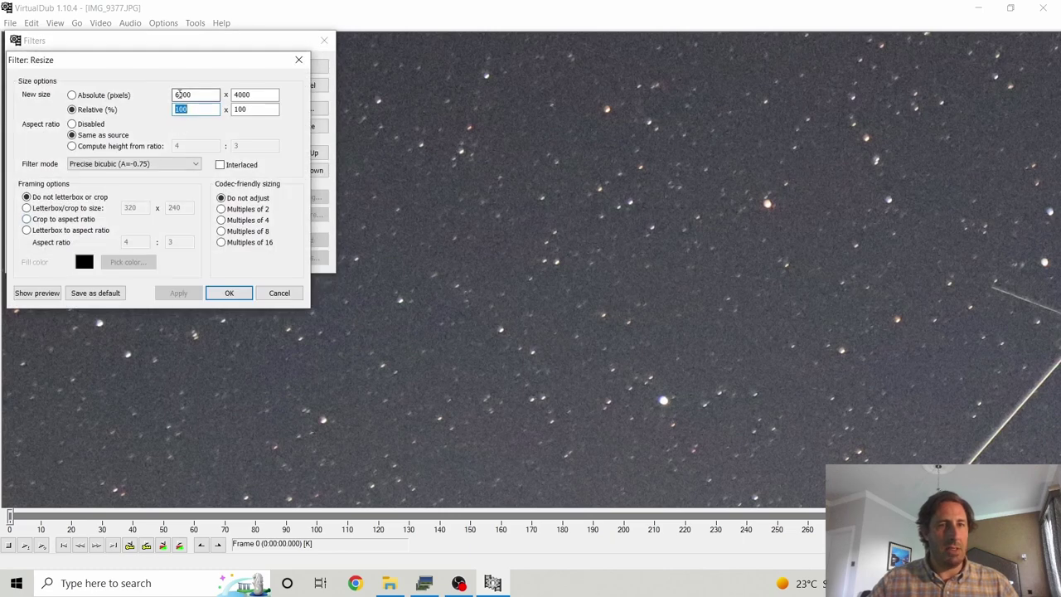
type("1920")
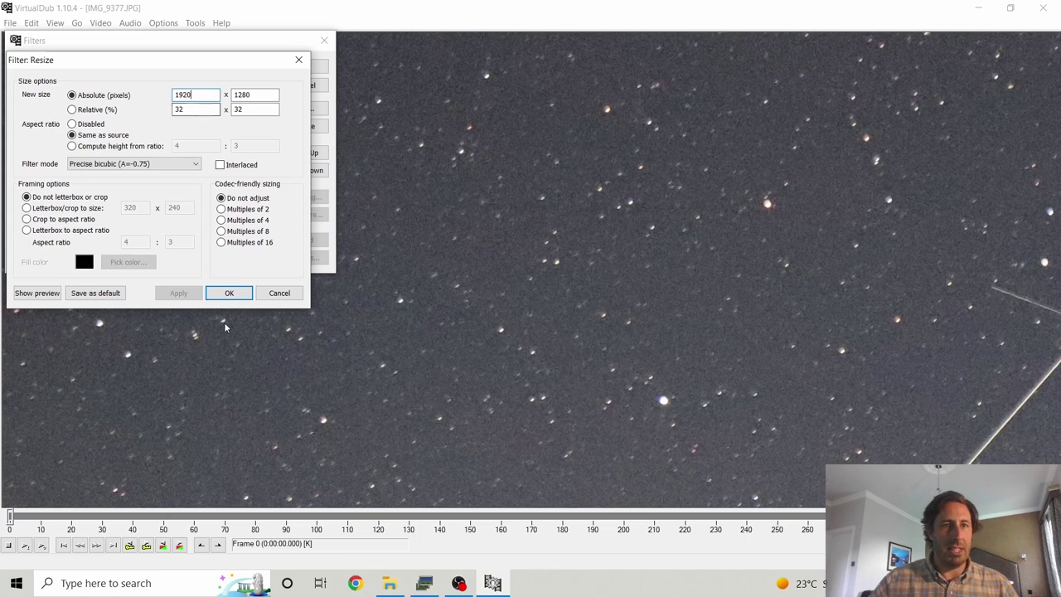
left_click(229, 294)
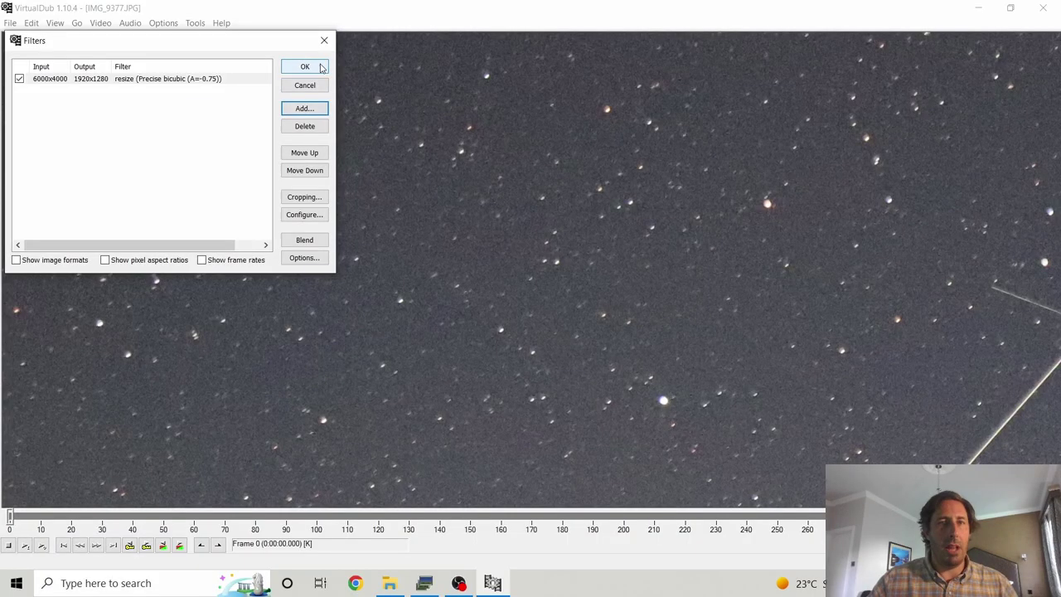
- Accept the resize filter and change the video frame rate from 10 to 20 fps
left_click(319, 68)
left_click(100, 23)
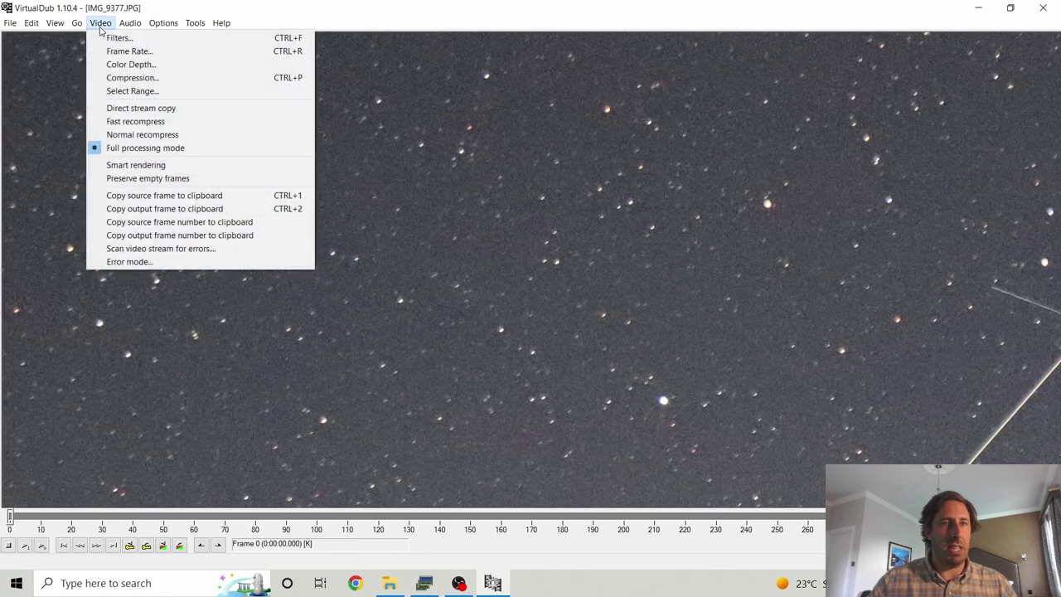
left_click(121, 51)
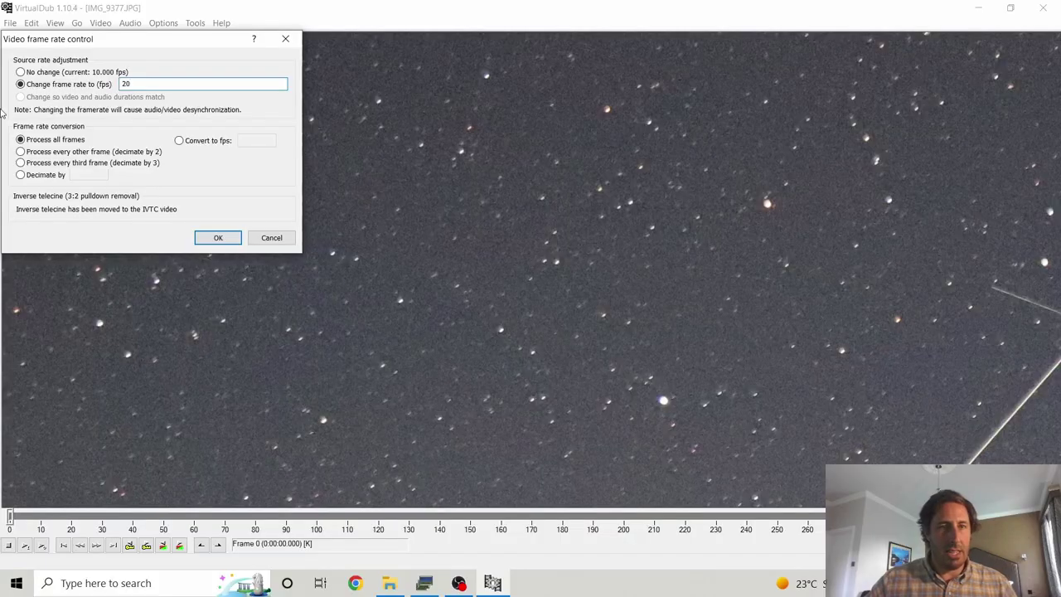
left_click(218, 241)
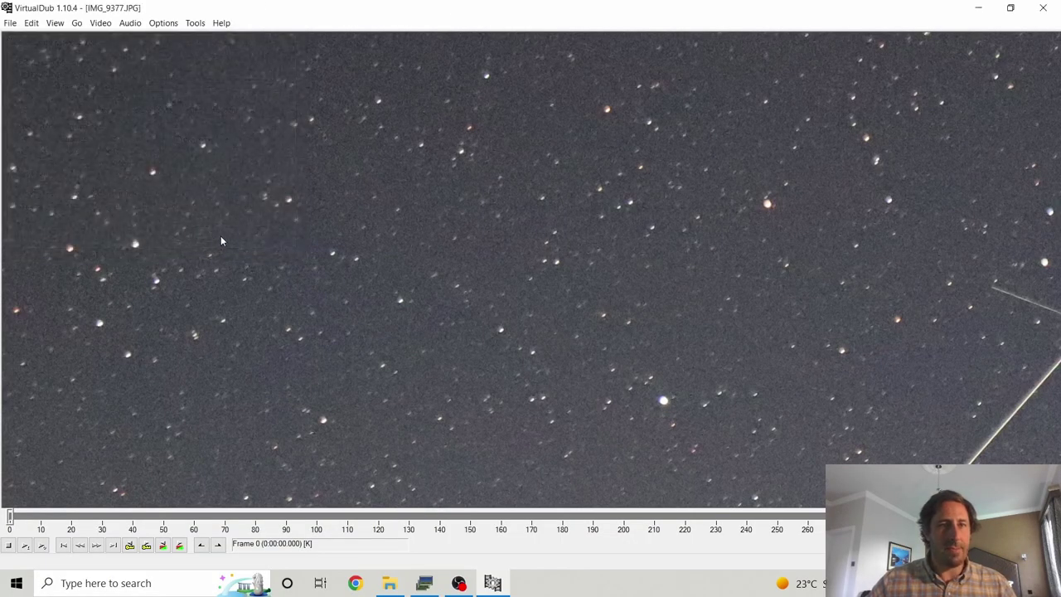
- Render the sequence to 'MW rising for youtube.avi' in the MW rising folder
left_click(10, 23)
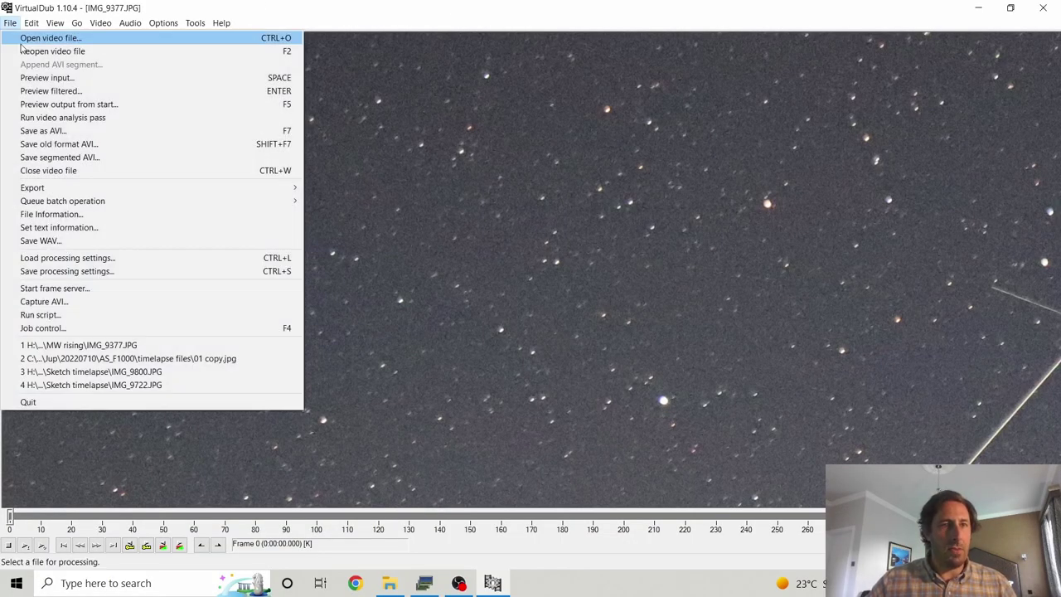
left_click(50, 130)
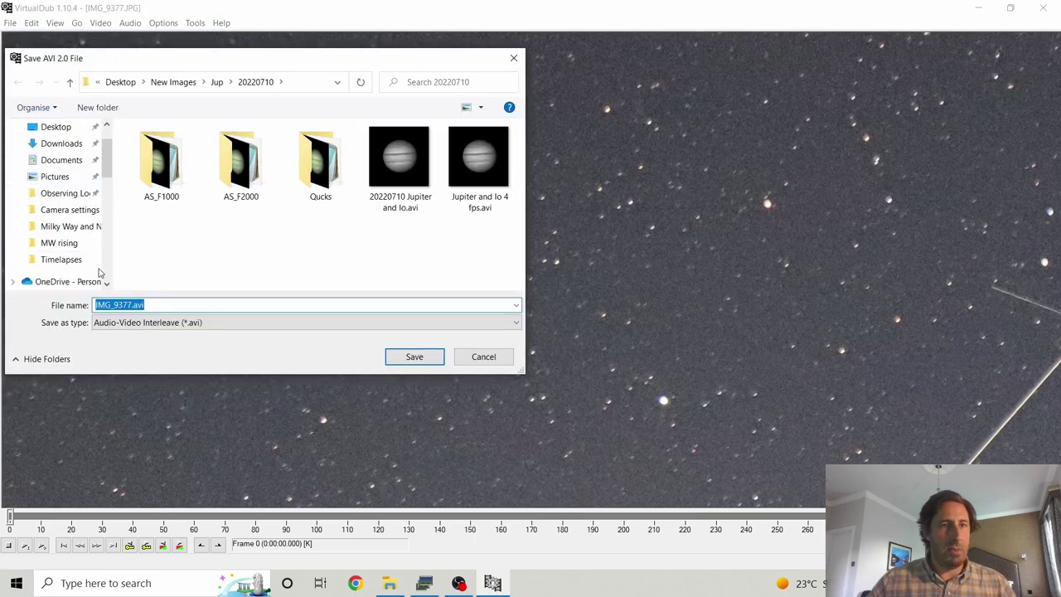
left_click(71, 242)
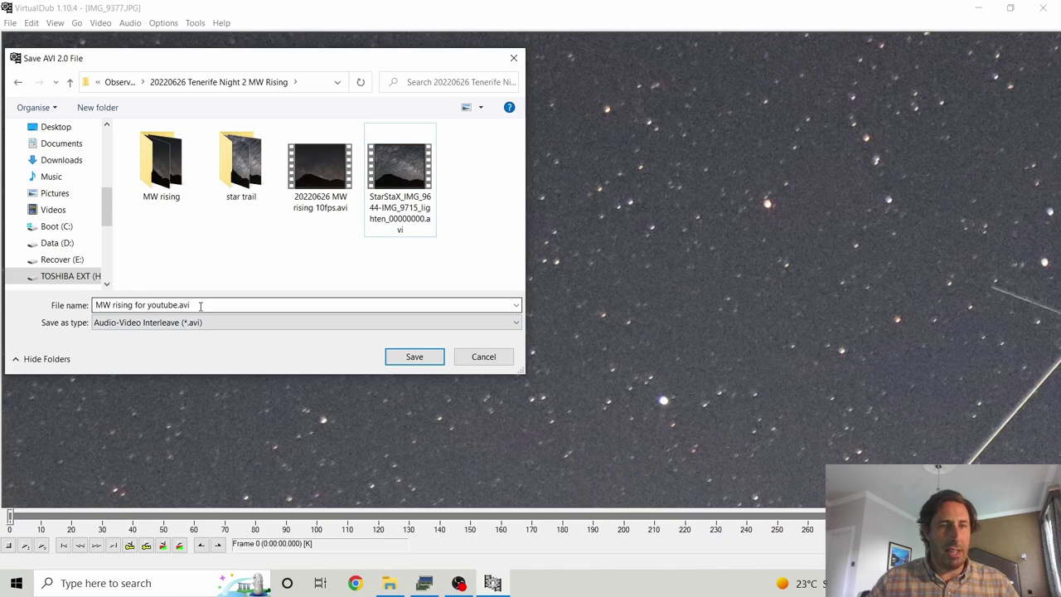
left_click(414, 357)
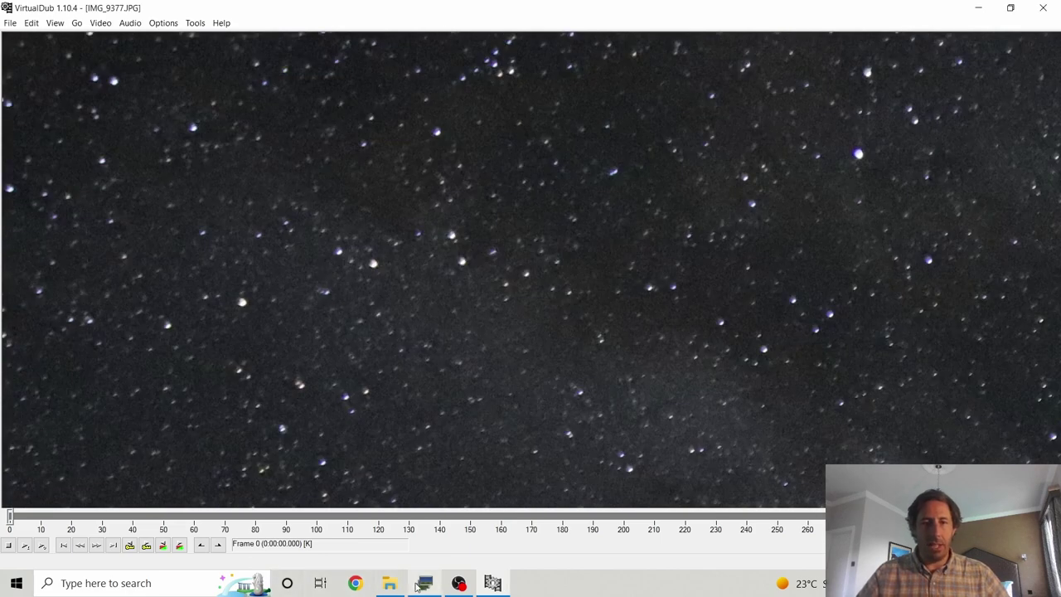
- Play MW rising for youtube.avi from File Explorer in Films & TV
left_click(389, 584)
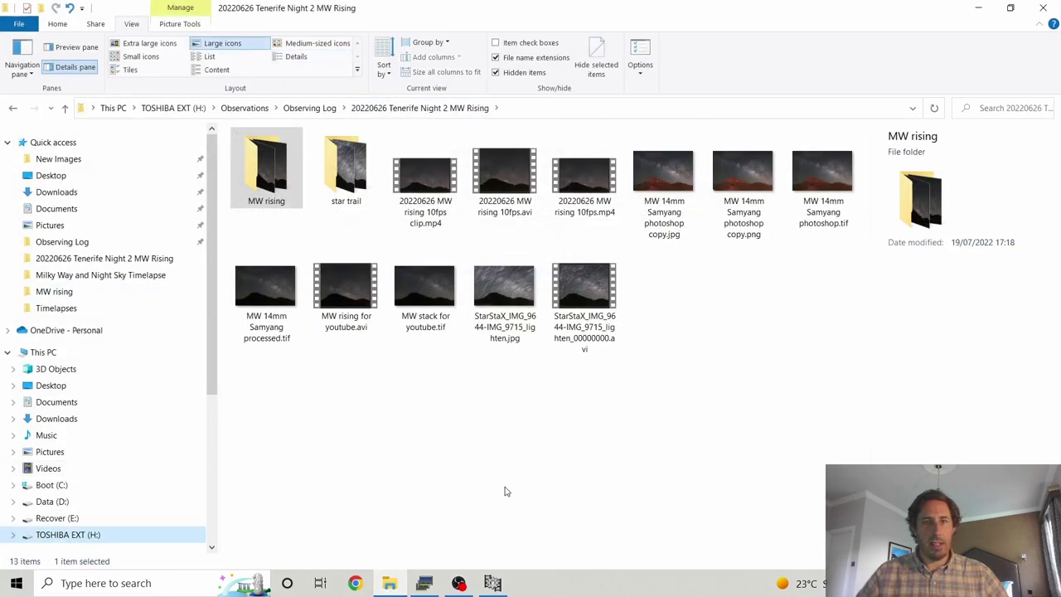
double_click(356, 307)
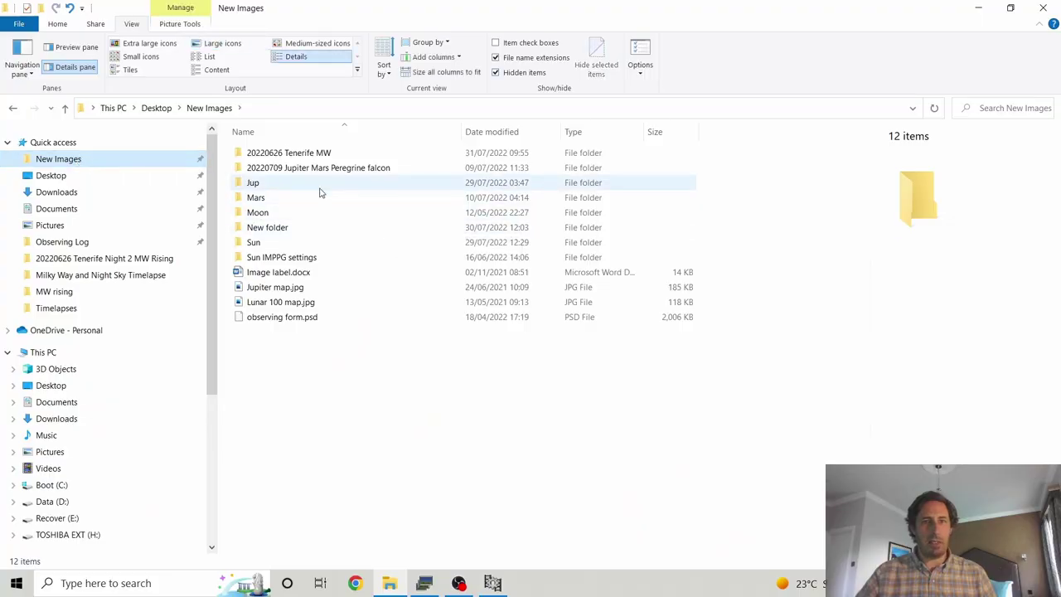
- Open the first tif from Jup > 20220710 > AS_F1000 > linked wavelets in Photos
double_click(319, 189)
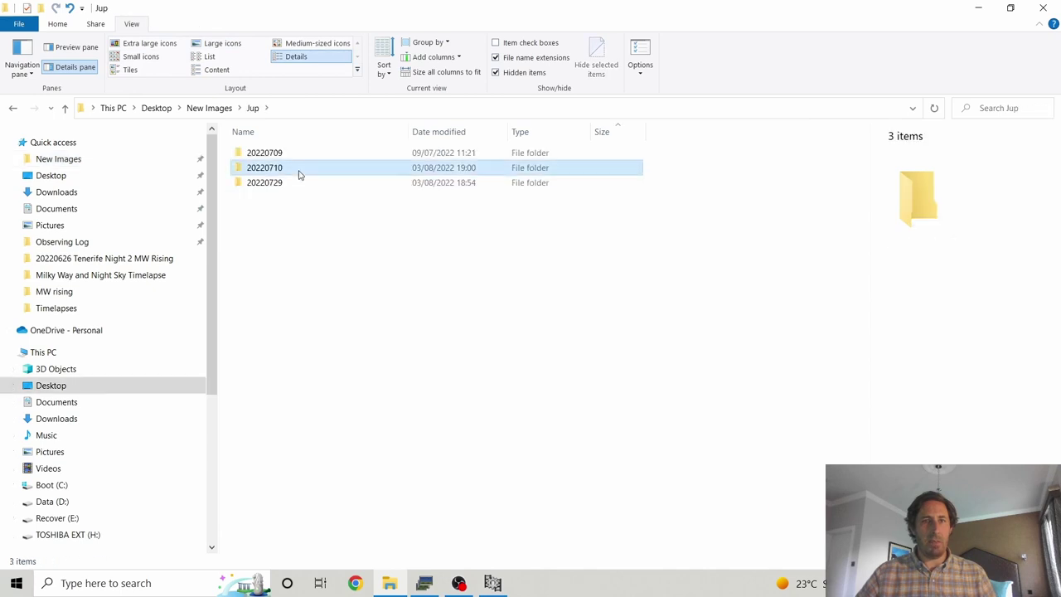
double_click(298, 169)
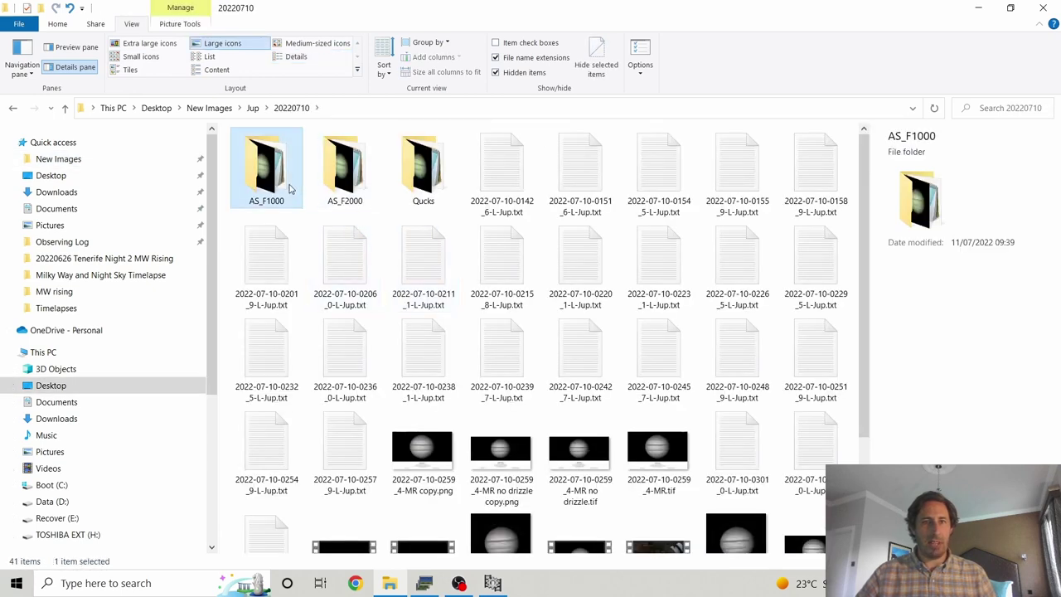
double_click(266, 170)
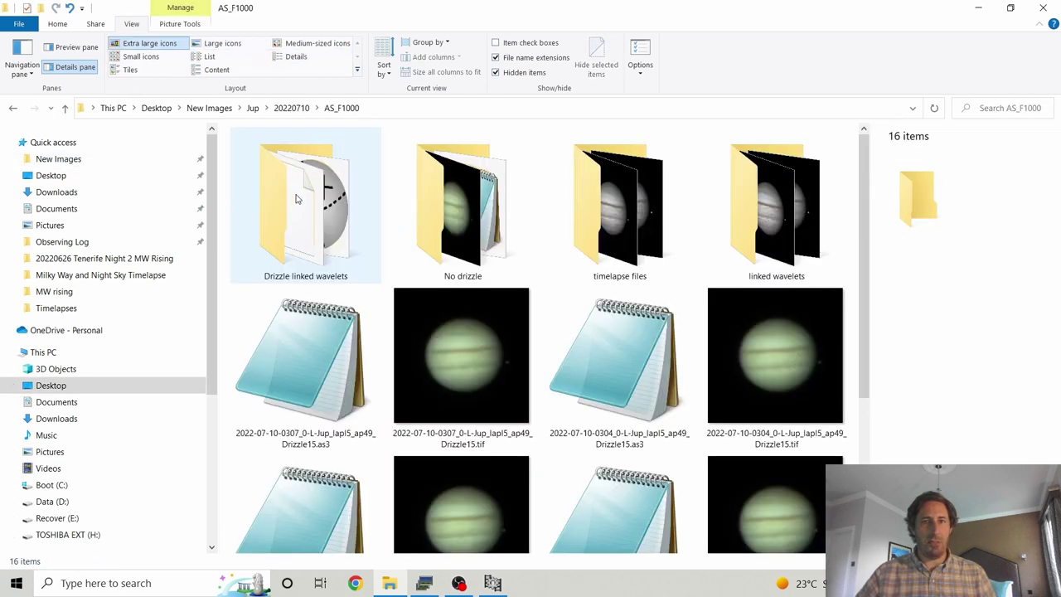
double_click(759, 238)
left_click(353, 172)
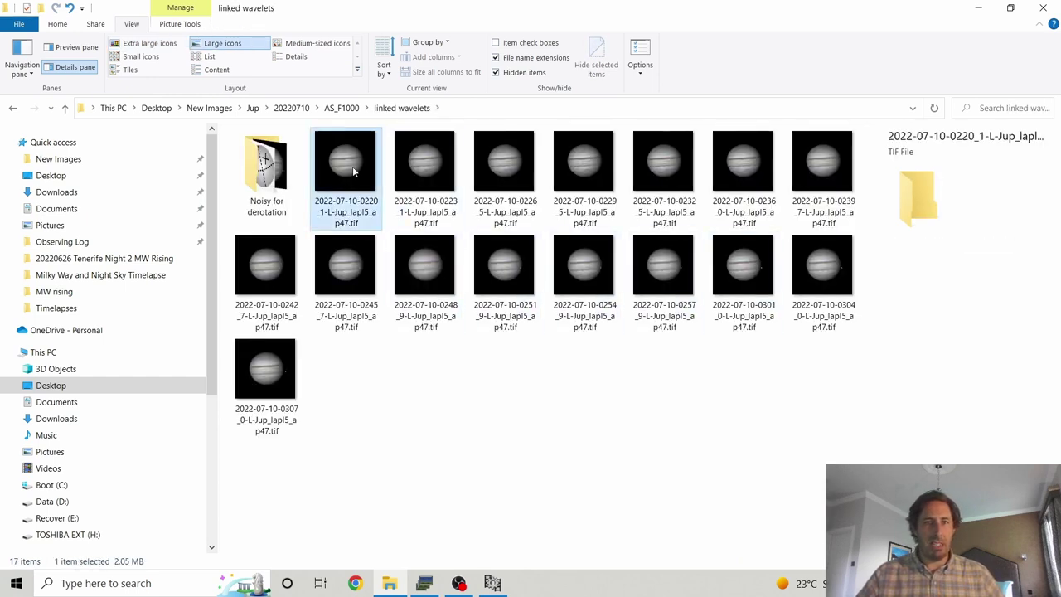
double_click(353, 172)
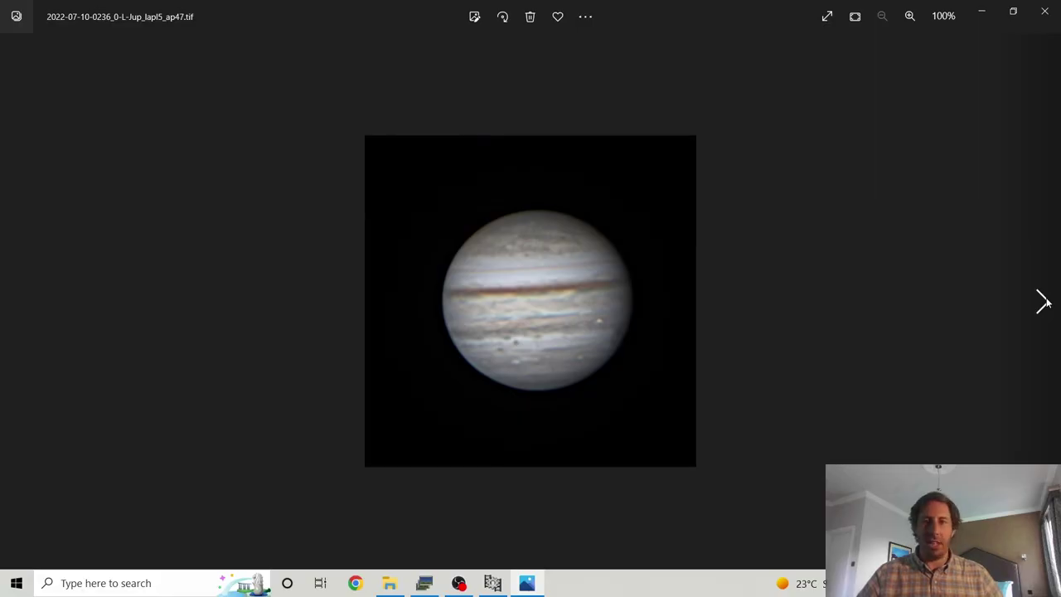
left_click(1043, 302)
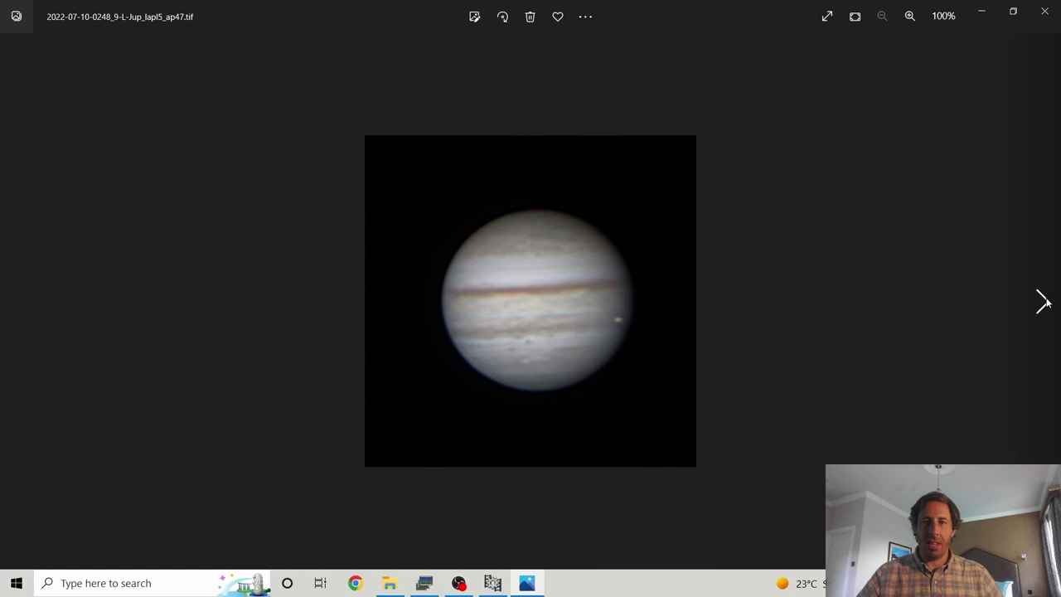
left_click(1043, 302)
left_click(1043, 302)
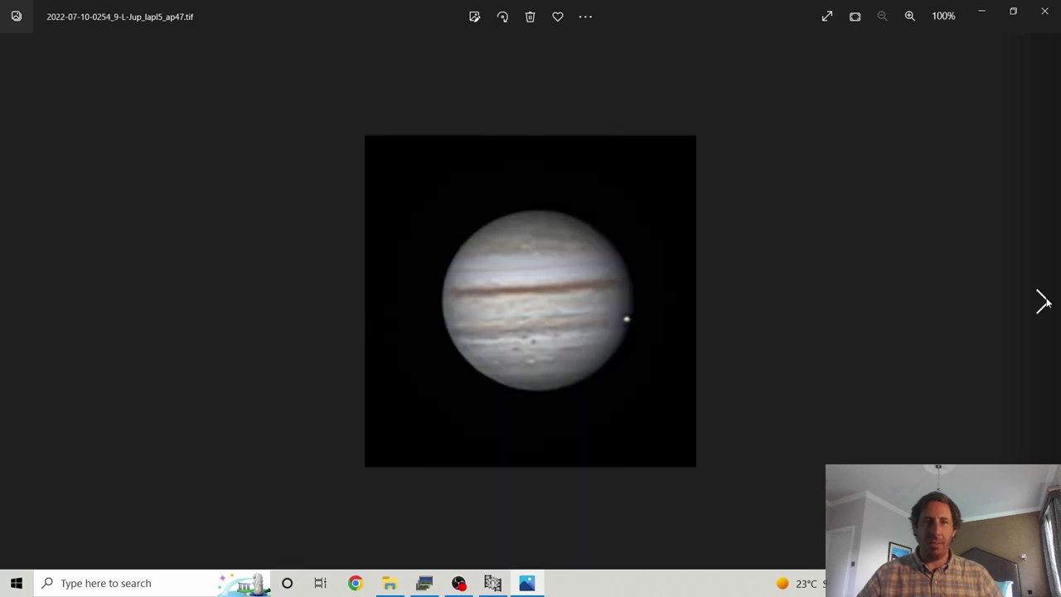
left_click(1043, 301)
left_click(1043, 302)
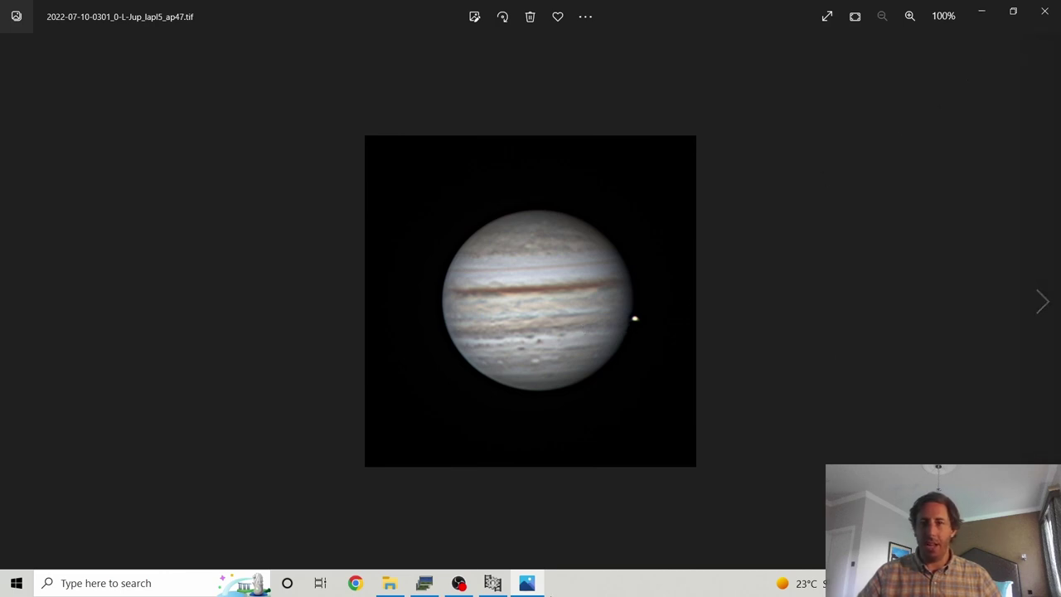
- Back in VirtualDub, load the Jupiter image sequence starting at 01 copy.jpg from timelapse files
left_click(492, 583)
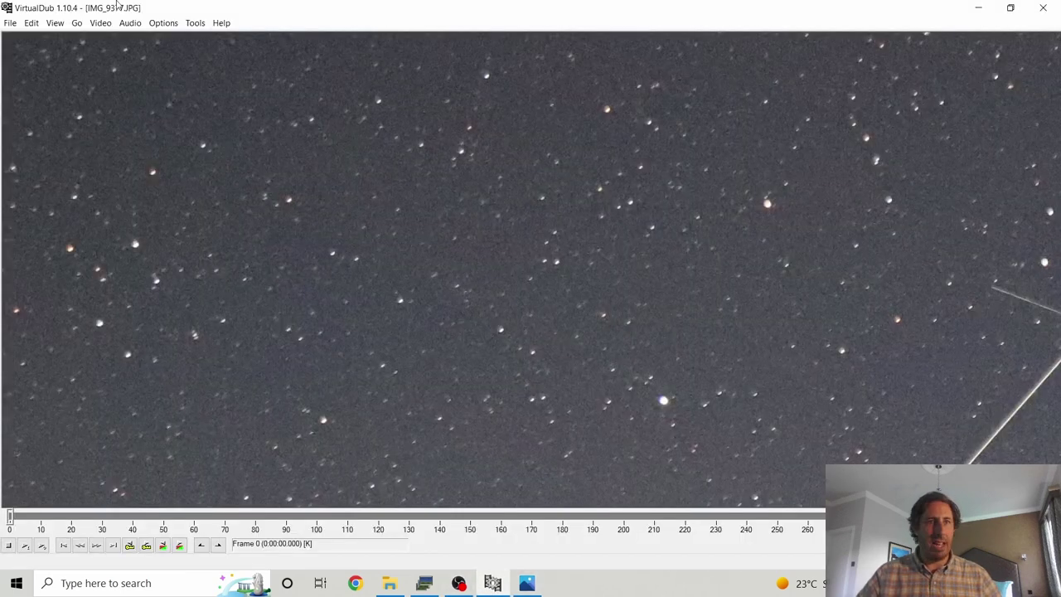
left_click(10, 23)
left_click(37, 37)
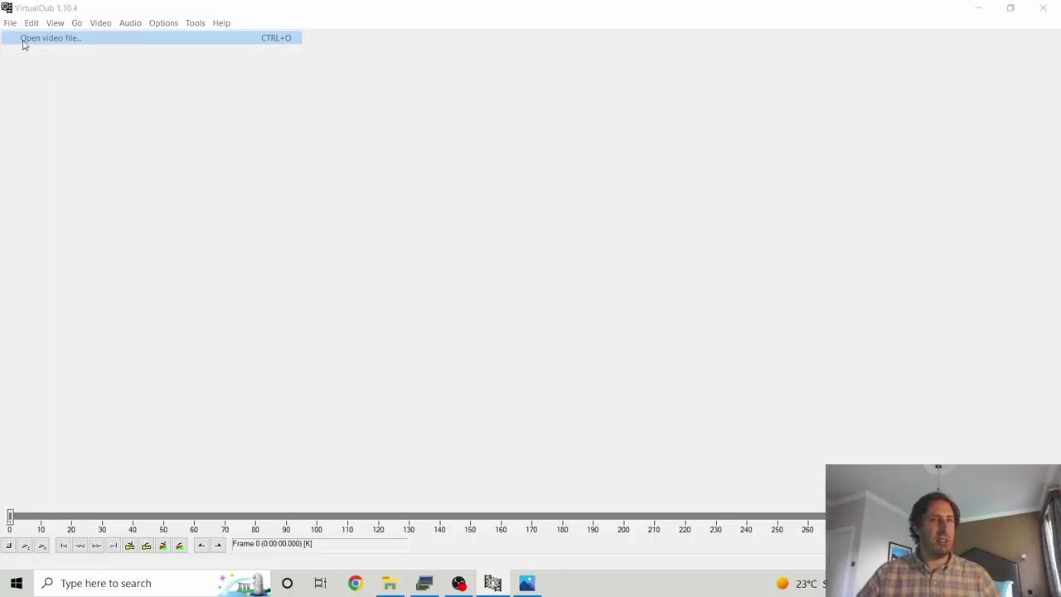
left_click(25, 36)
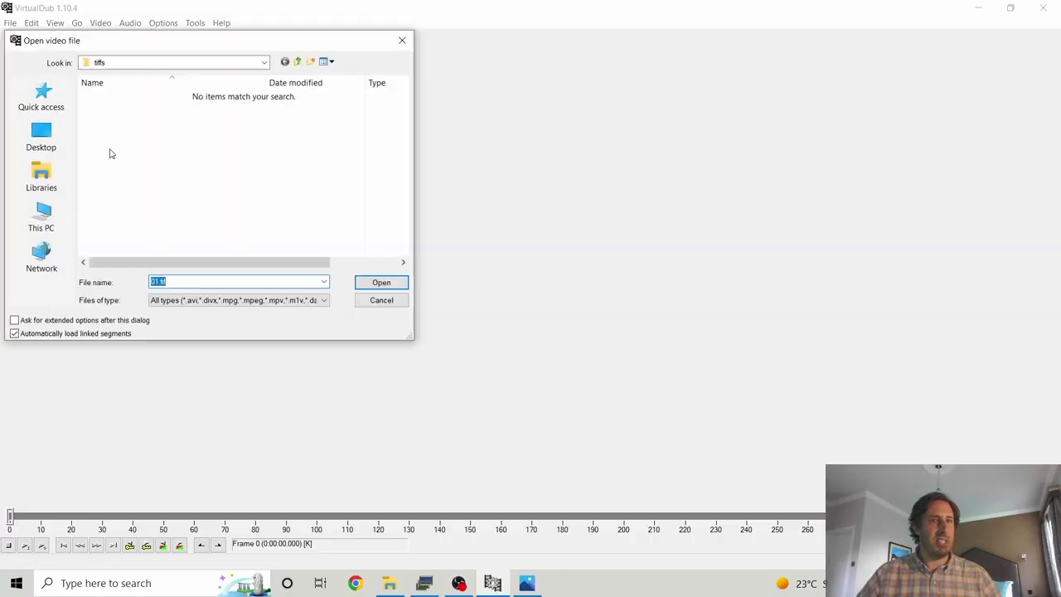
left_click(299, 64)
left_click(215, 123)
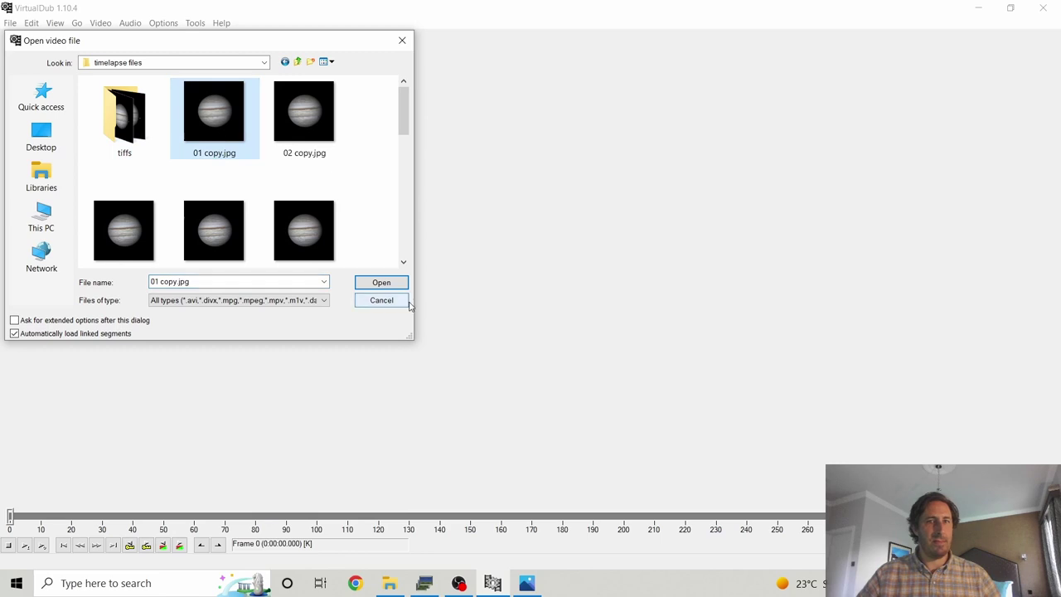
left_click(381, 283)
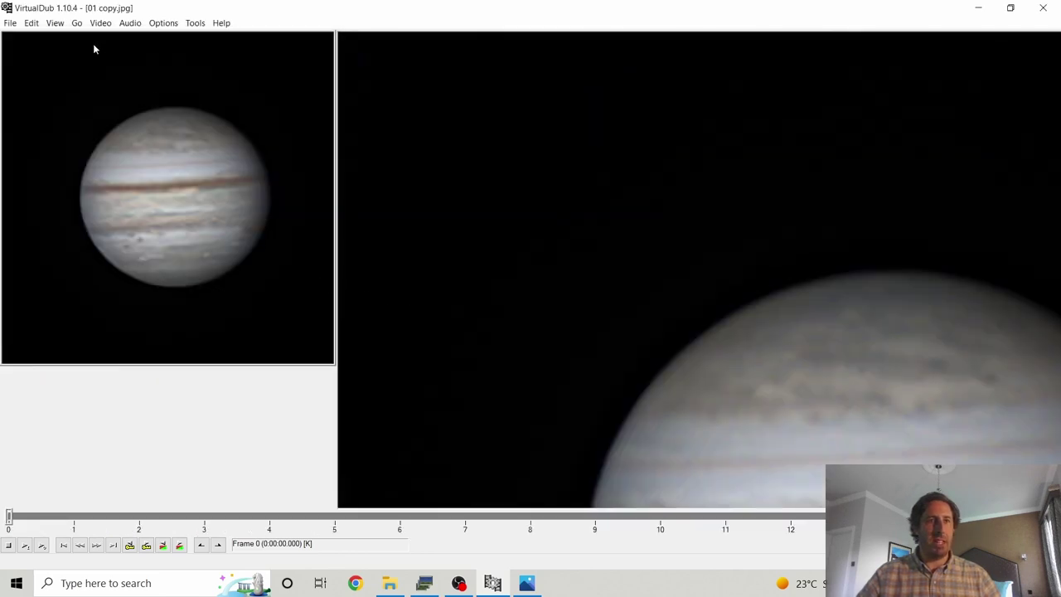
- Delete the resize filter from the video filter list
left_click(105, 24)
left_click(121, 37)
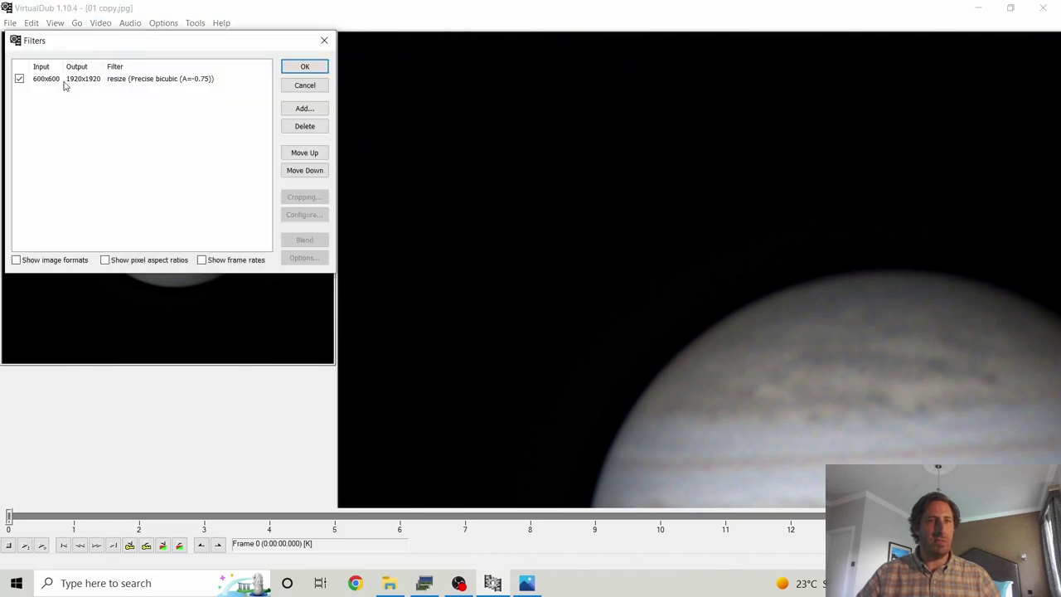
left_click(187, 78)
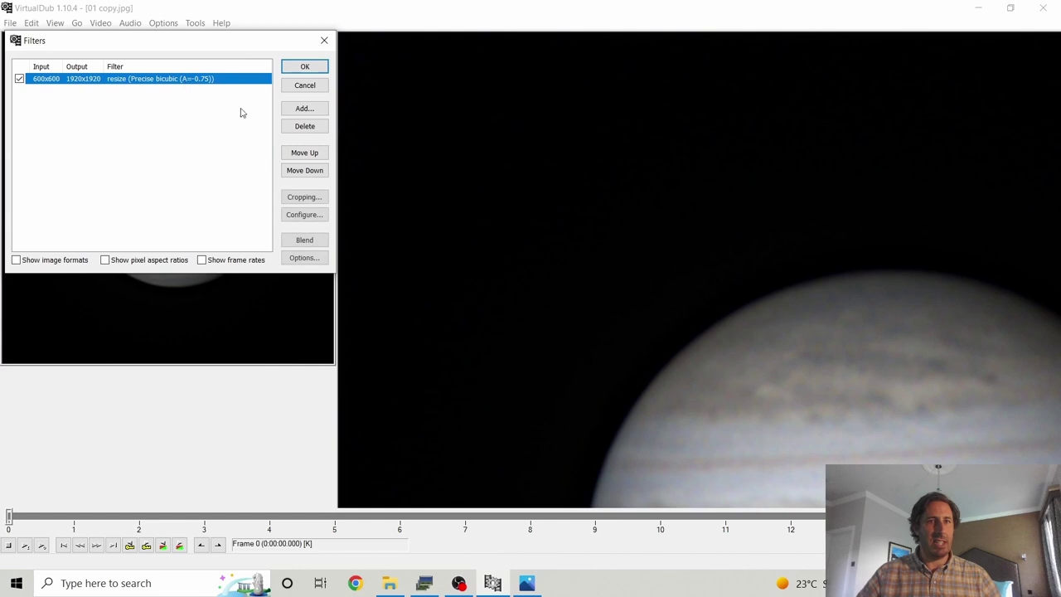
left_click(300, 127)
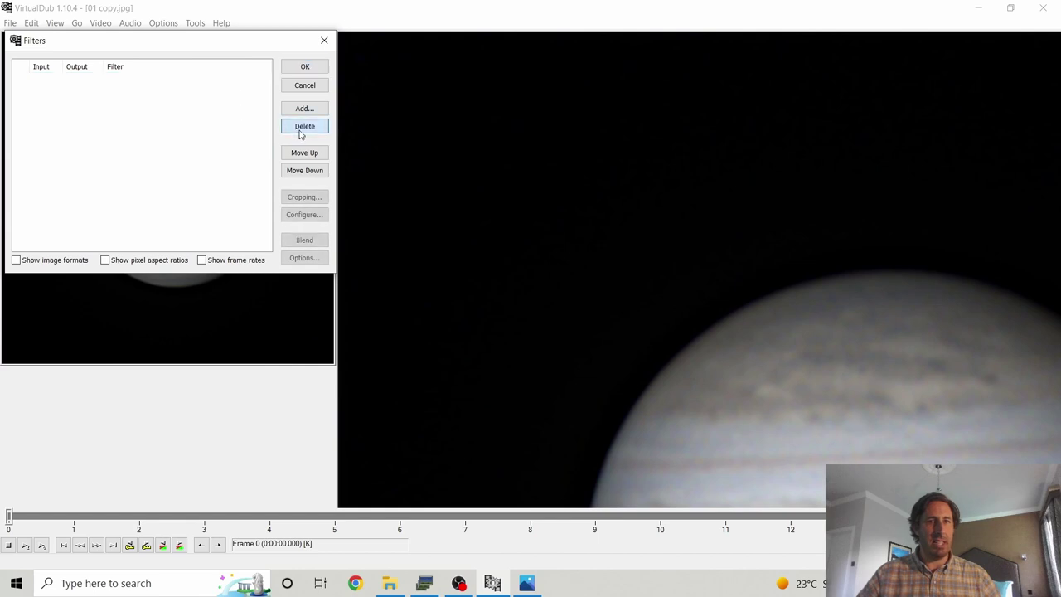
left_click(300, 67)
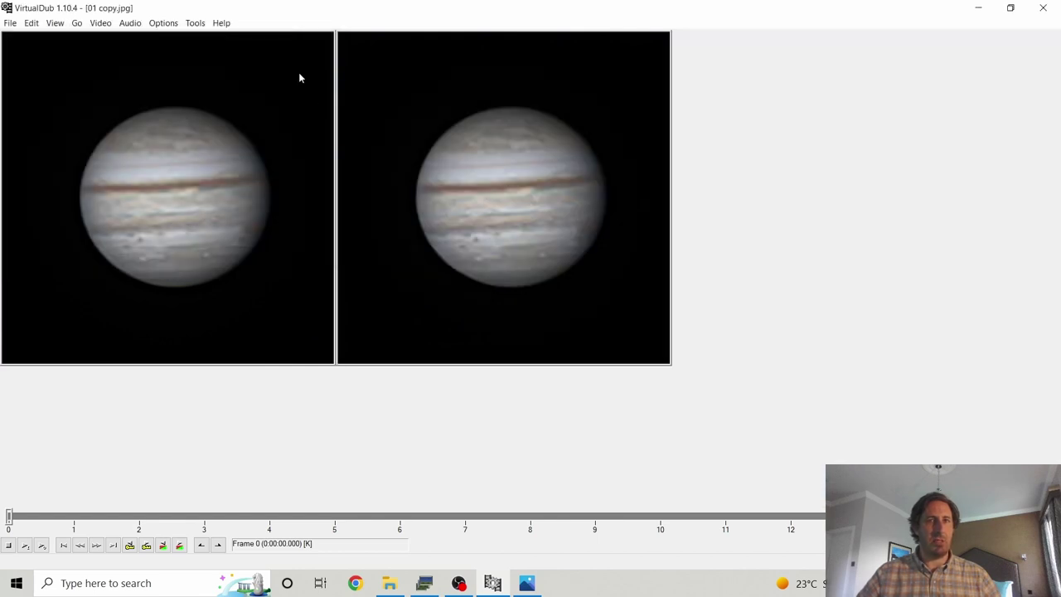
- Set the Jupiter sequence frame rate to 3 fps
left_click(100, 23)
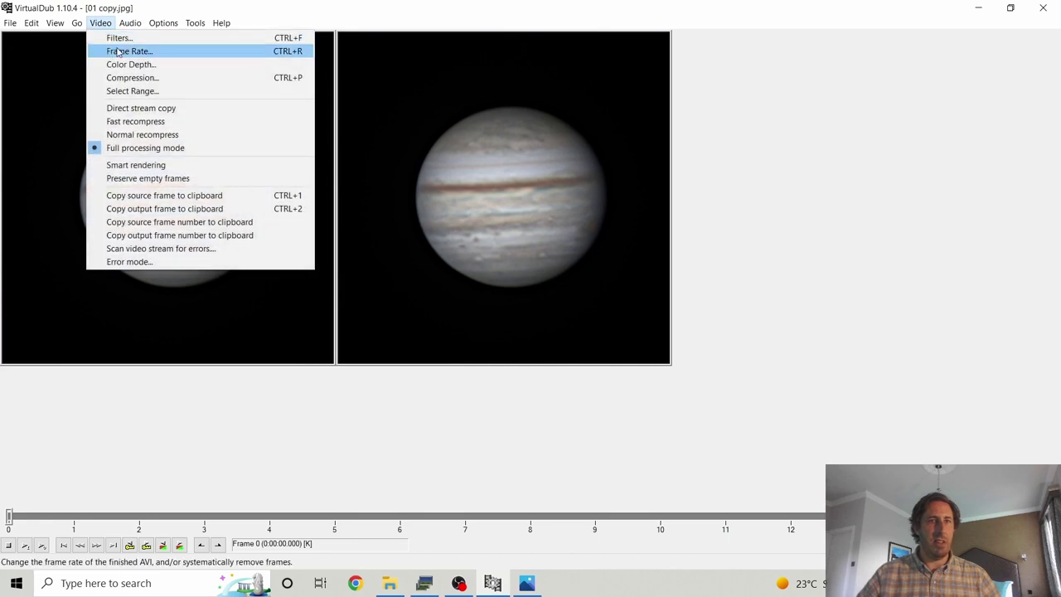
left_click(120, 50)
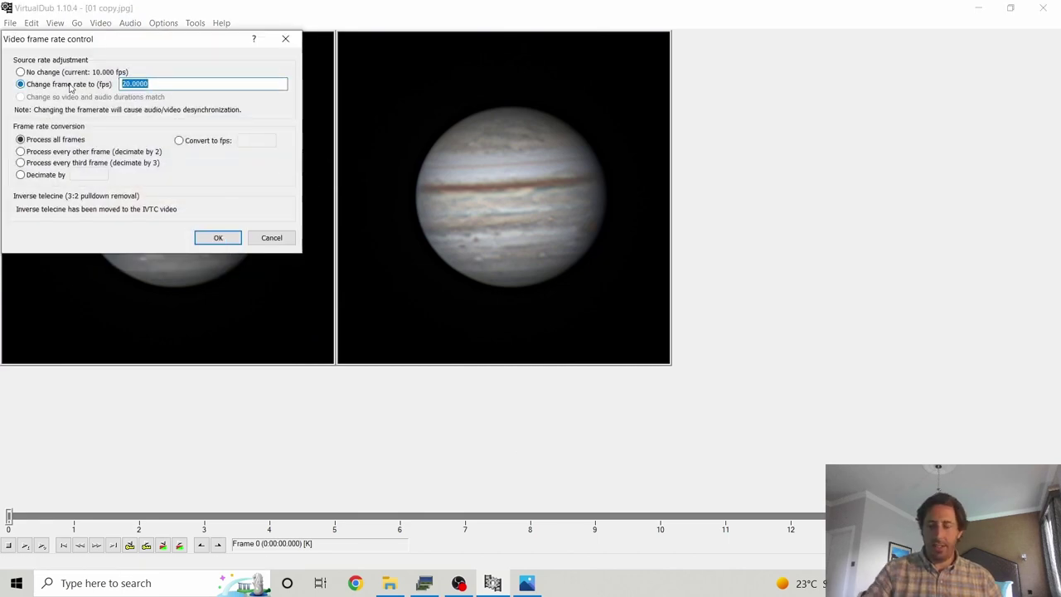
left_click(218, 238)
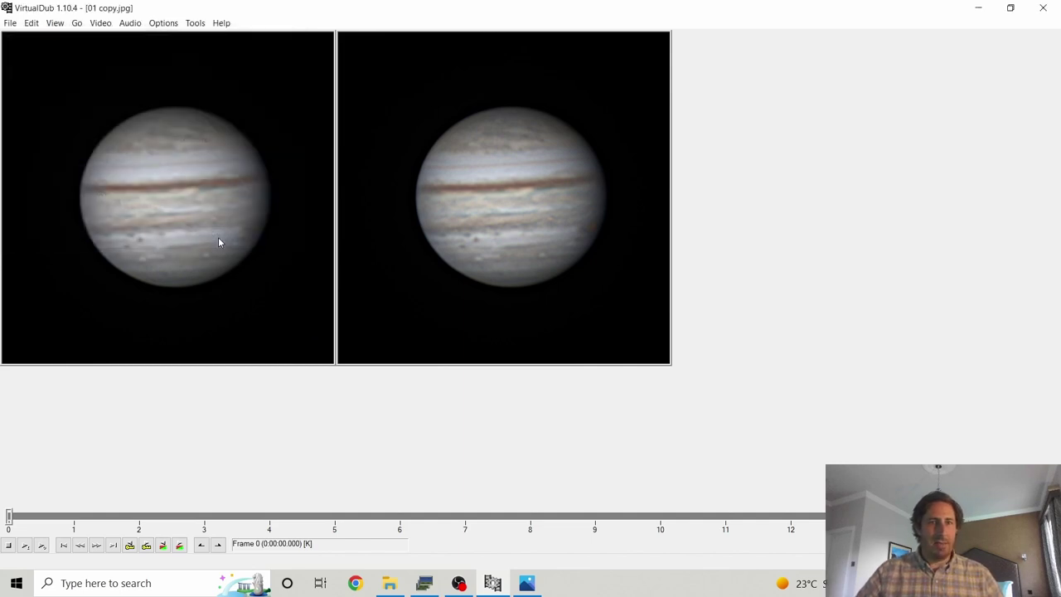
- Start saving as AVI, with the dialog proposing 01 copy.avi
left_click(10, 23)
left_click(83, 130)
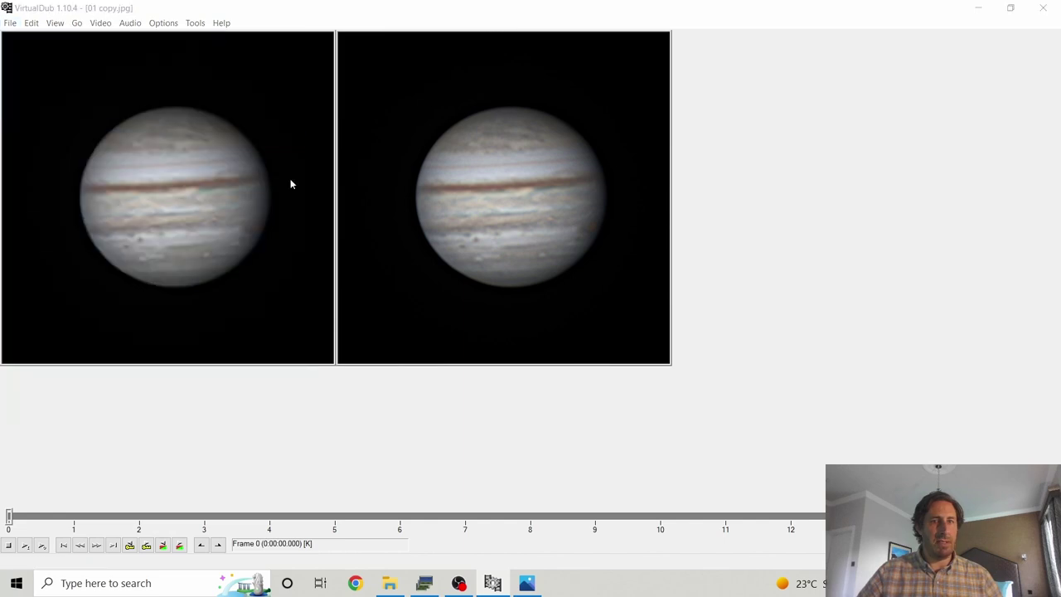
scroll(58, 207, "up", 3)
- Save the 3 fps Jupiter render as 'Timelapse for youtube' in the Jup folder
left_click(63, 153)
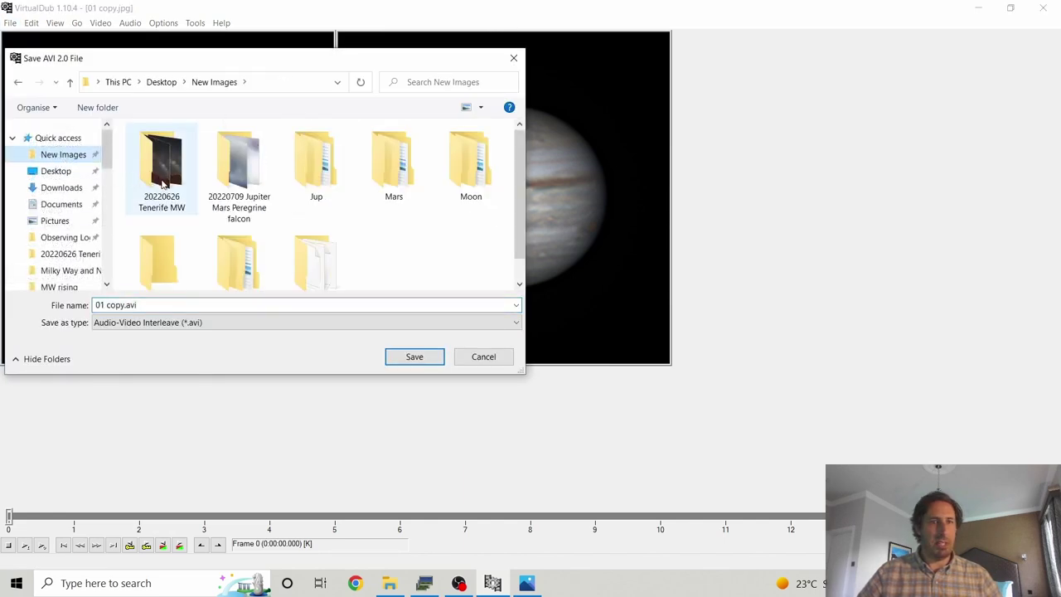
double_click(327, 179)
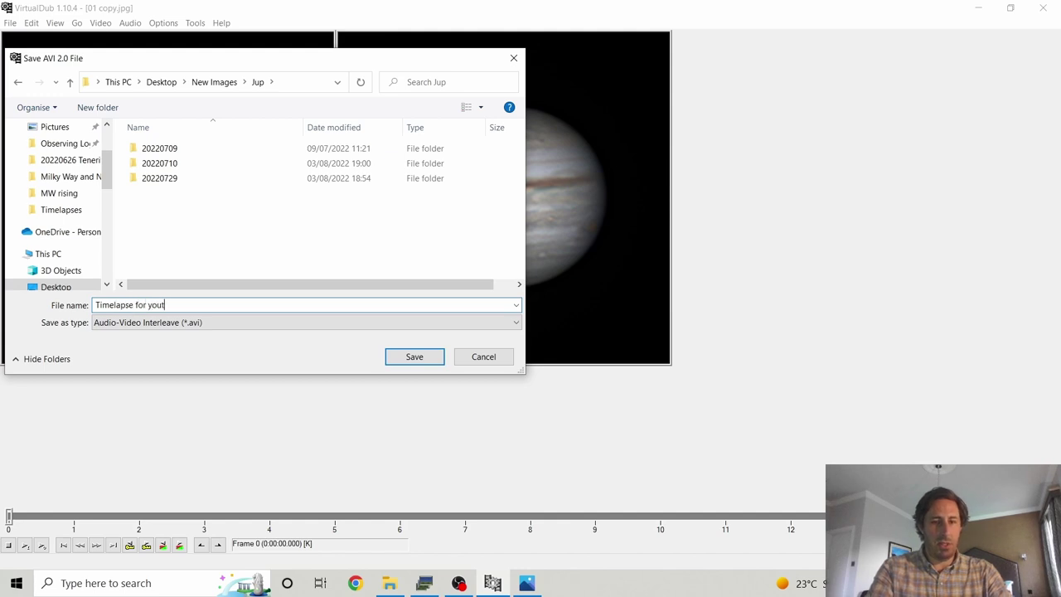
key("Return")
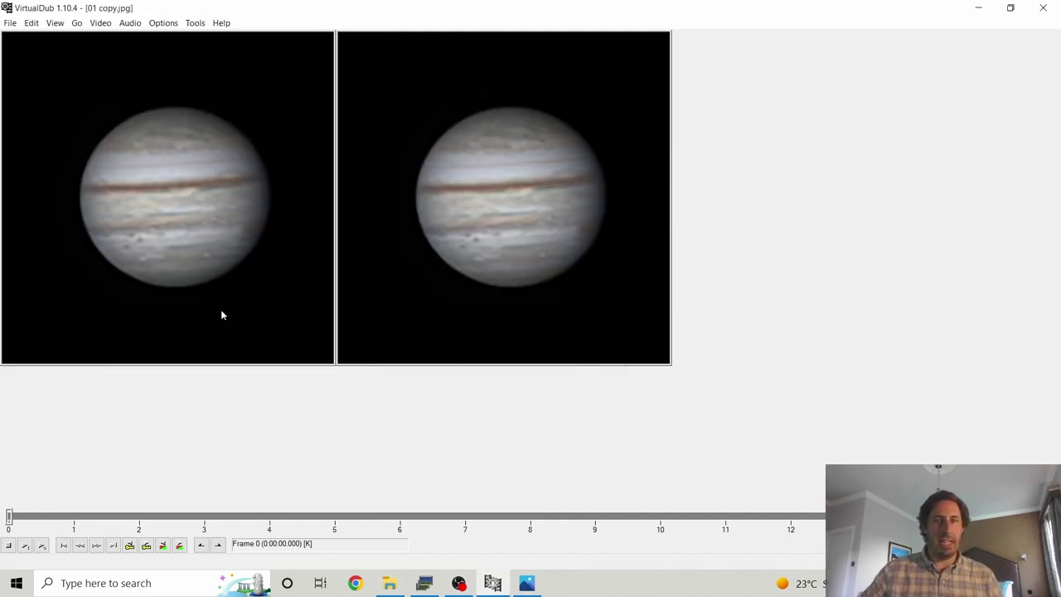
- Play Timelapse for youtube.avi from the Jup folder in Films & TV
left_click(391, 584)
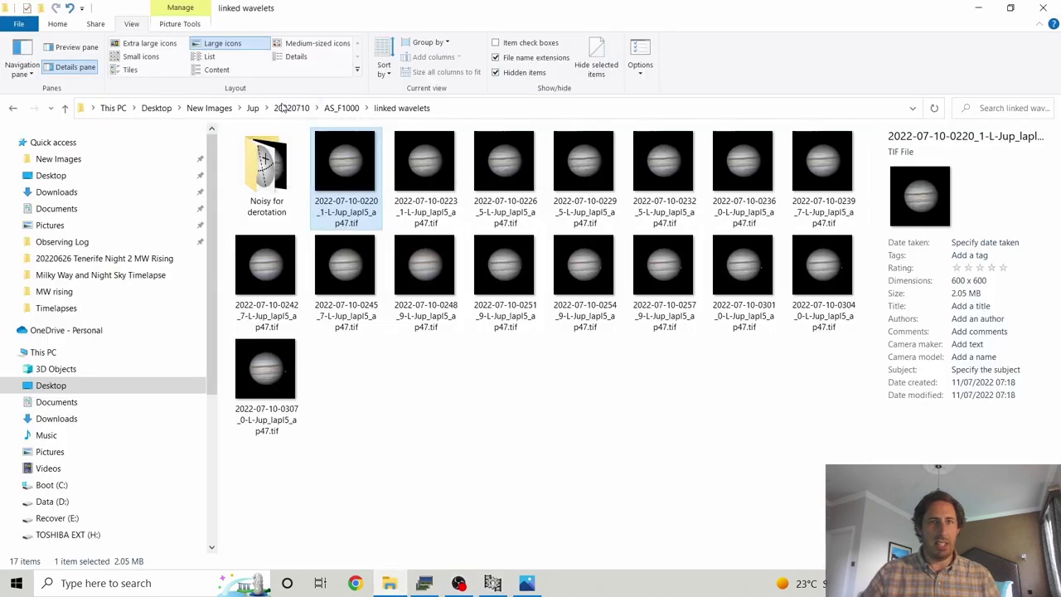
left_click(256, 108)
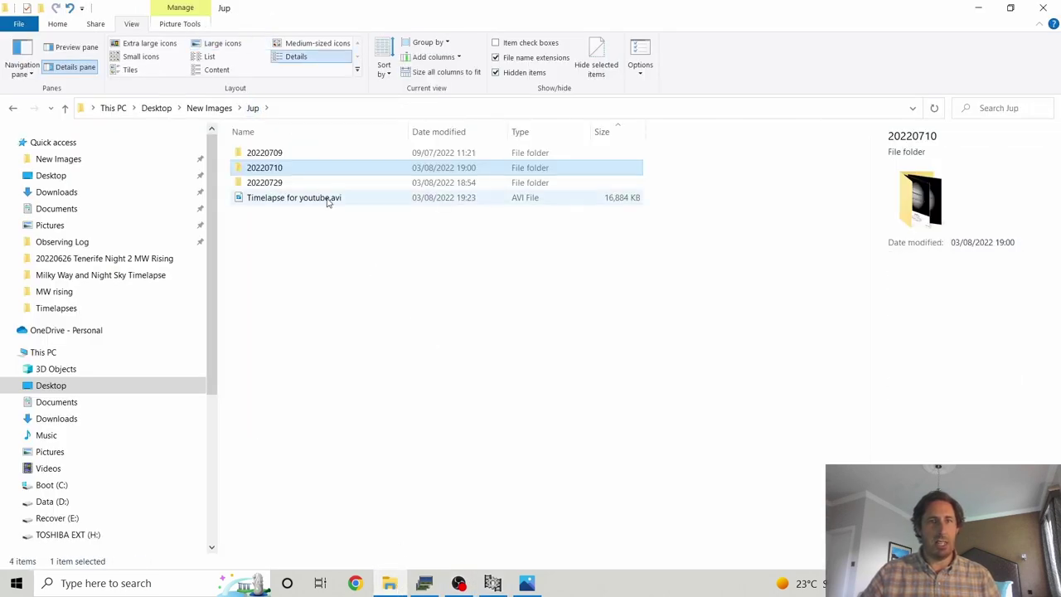
left_click(326, 199)
double_click(326, 199)
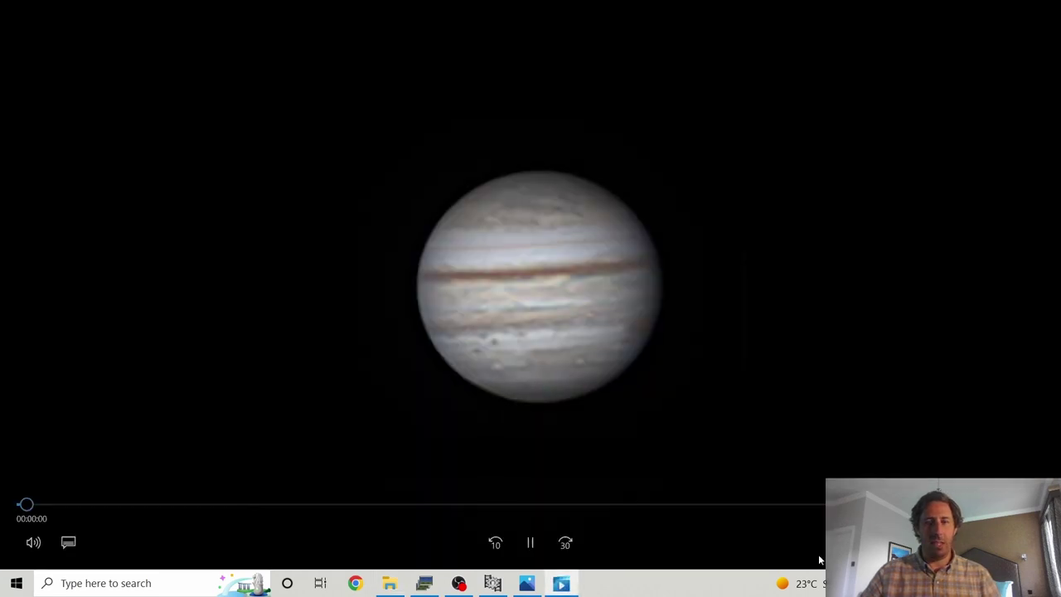